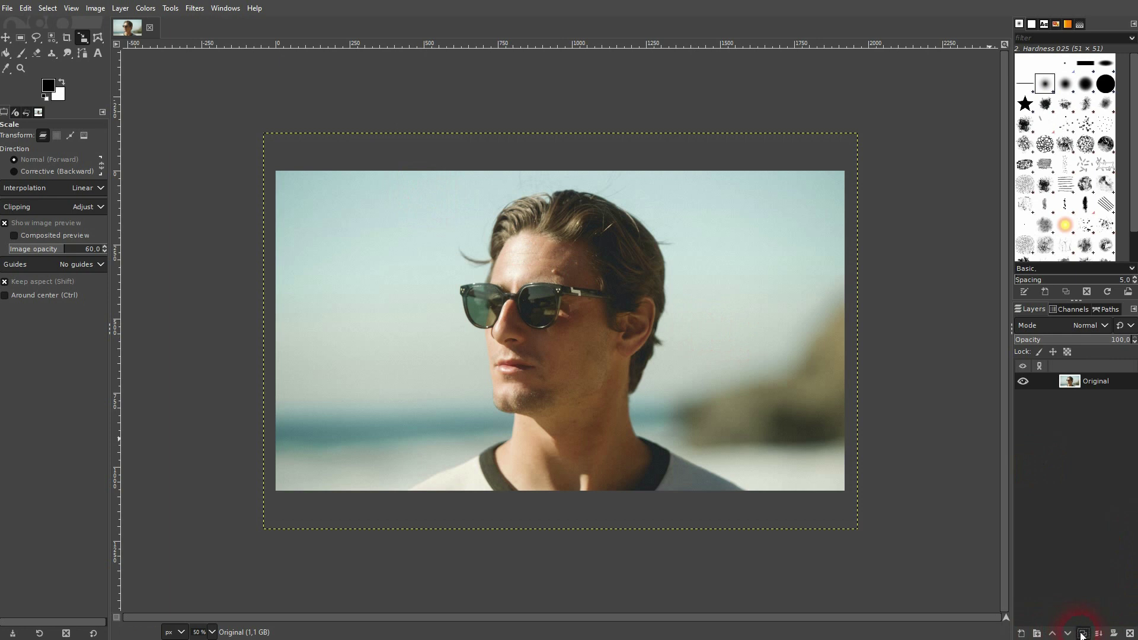
# Duplicate the portrait layer, hide 'Original copy', and select the 'Original' layer.
pyautogui.click(1022, 381)
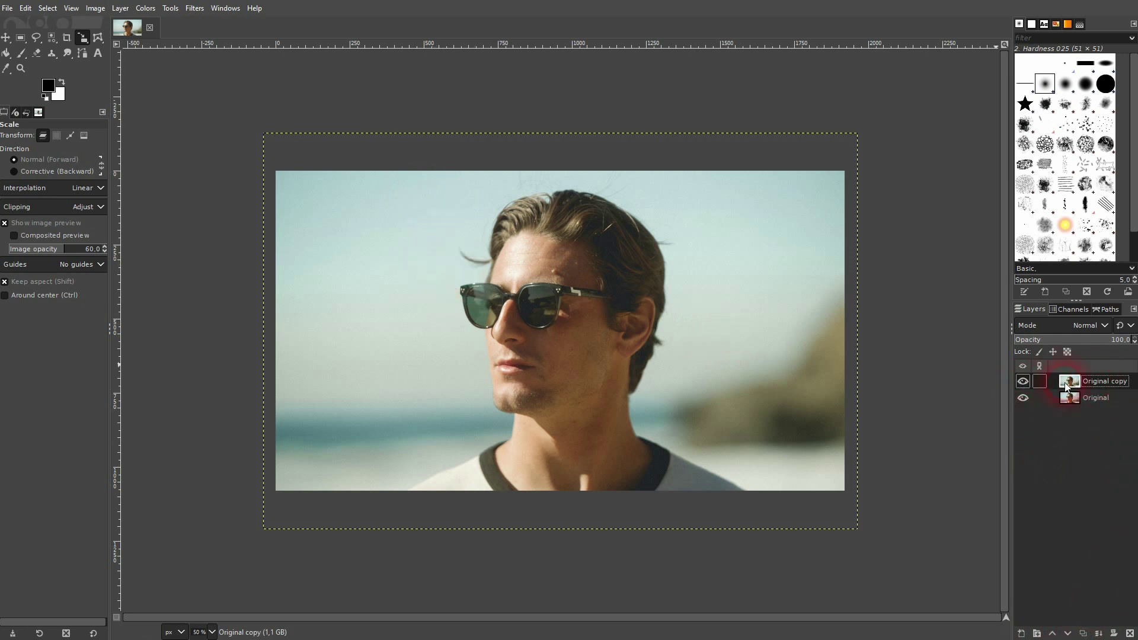
pyautogui.click(1020, 381)
pyautogui.click(1095, 398)
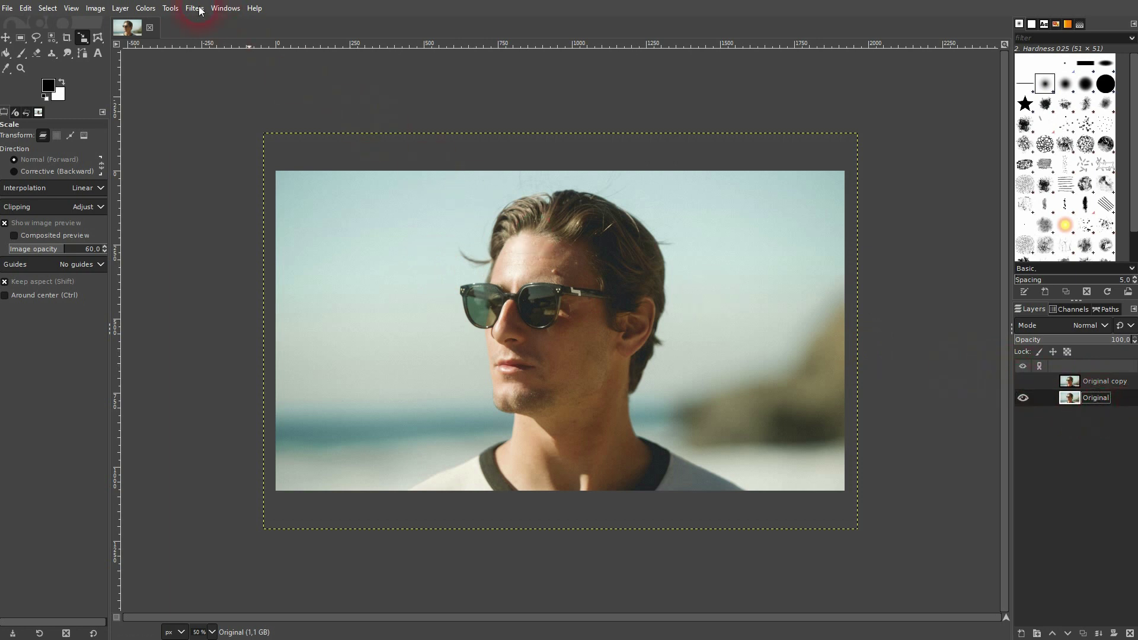
# Desaturate the original layer with Hue-Saturation set to Saturation -100.
pyautogui.click(149, 7)
pyautogui.click(171, 65)
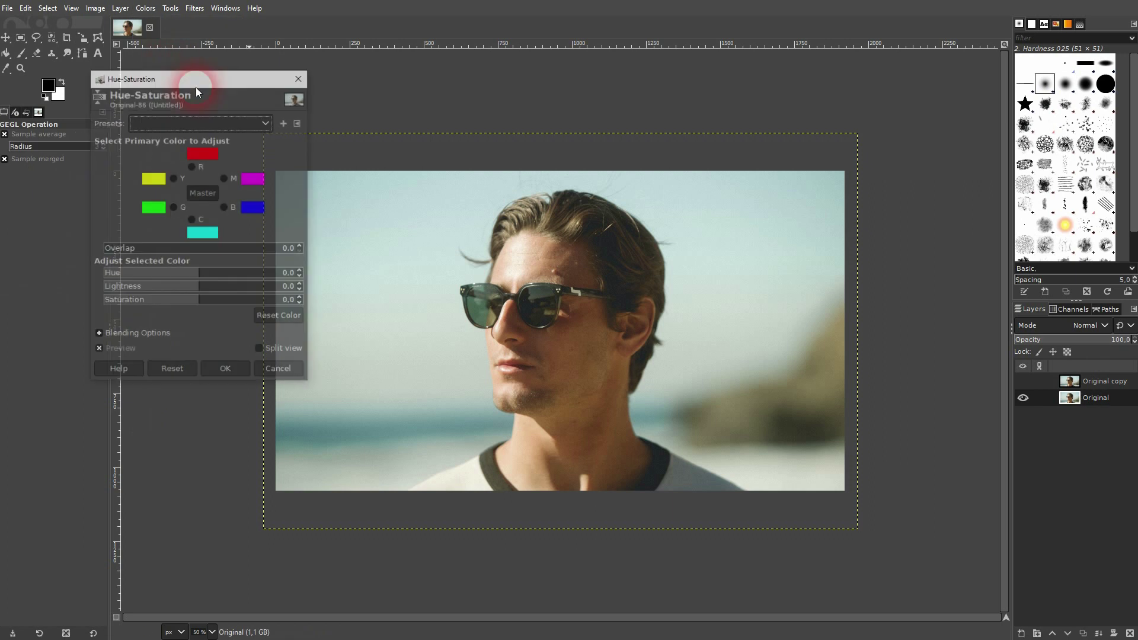
pyautogui.moveTo(198, 304); pyautogui.dragTo(56, 304)
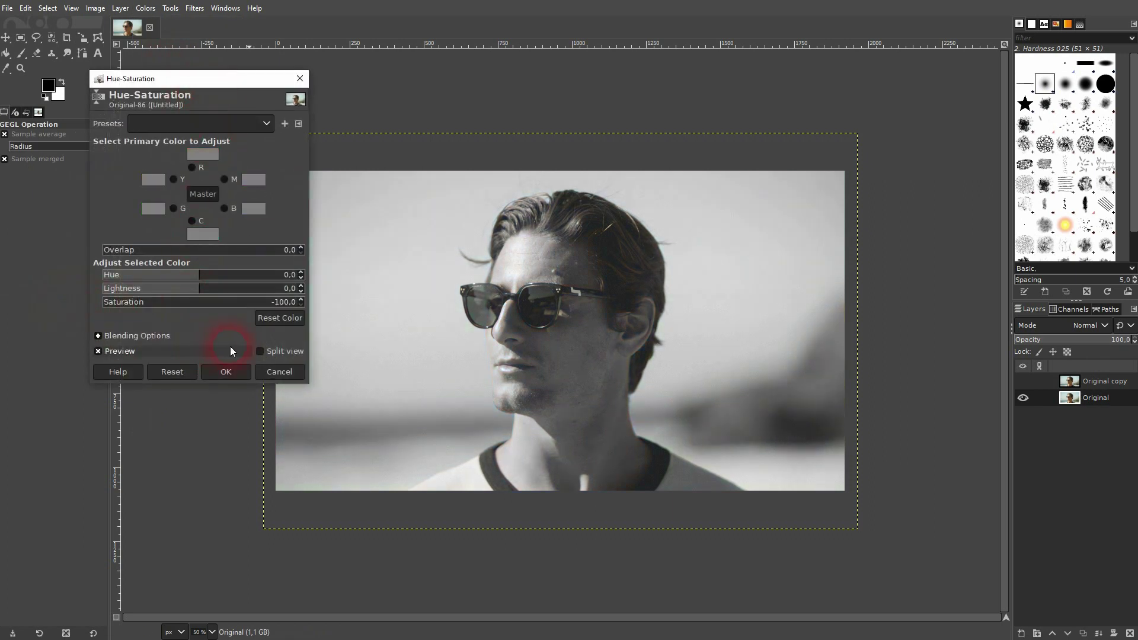
pyautogui.click(225, 372)
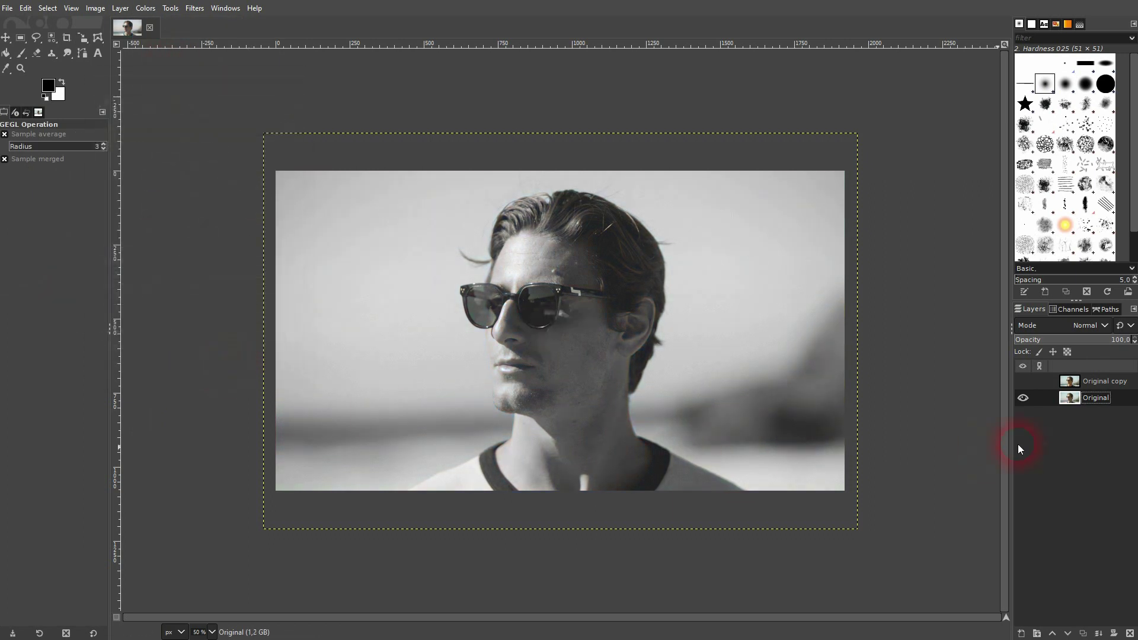
# Make the 'Original copy' colour layer visible again and select it.
pyautogui.click(1021, 381)
pyautogui.click(1100, 382)
pyautogui.click(609, 262)
# With the Paths tool at 200% zoom, place anchors up the shoulder to the neck.
pyautogui.click(82, 54)
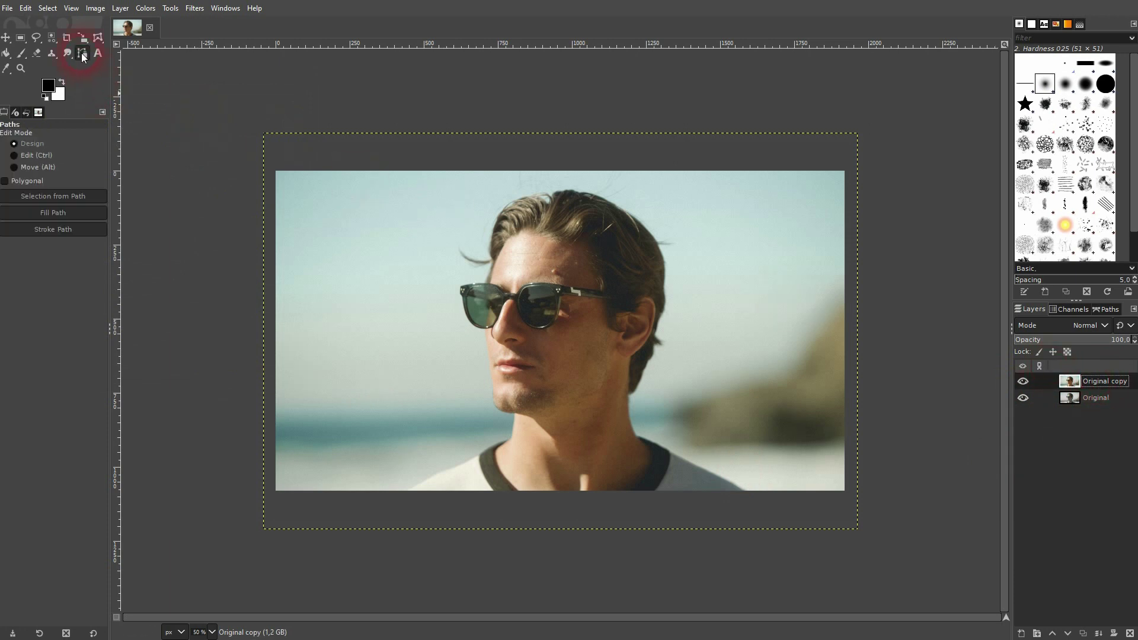
pyautogui.click(564, 380)
pyautogui.keyDown('ctrl'); pyautogui.scroll(4, 435, 525); pyautogui.keyUp('ctrl')
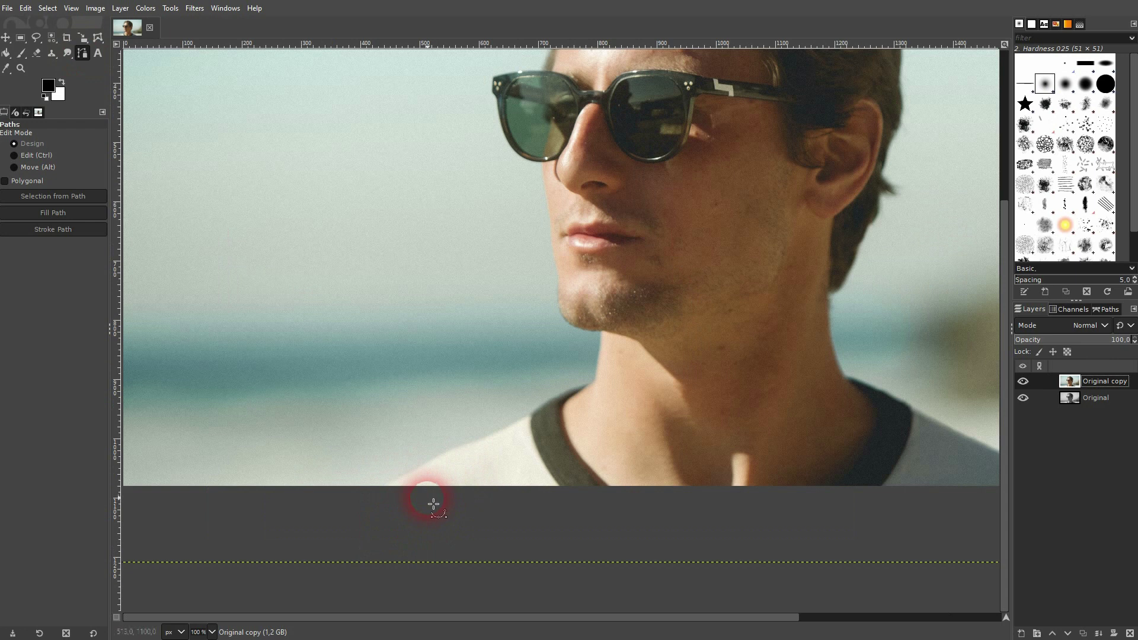
pyautogui.click(338, 472)
pyautogui.click(483, 394)
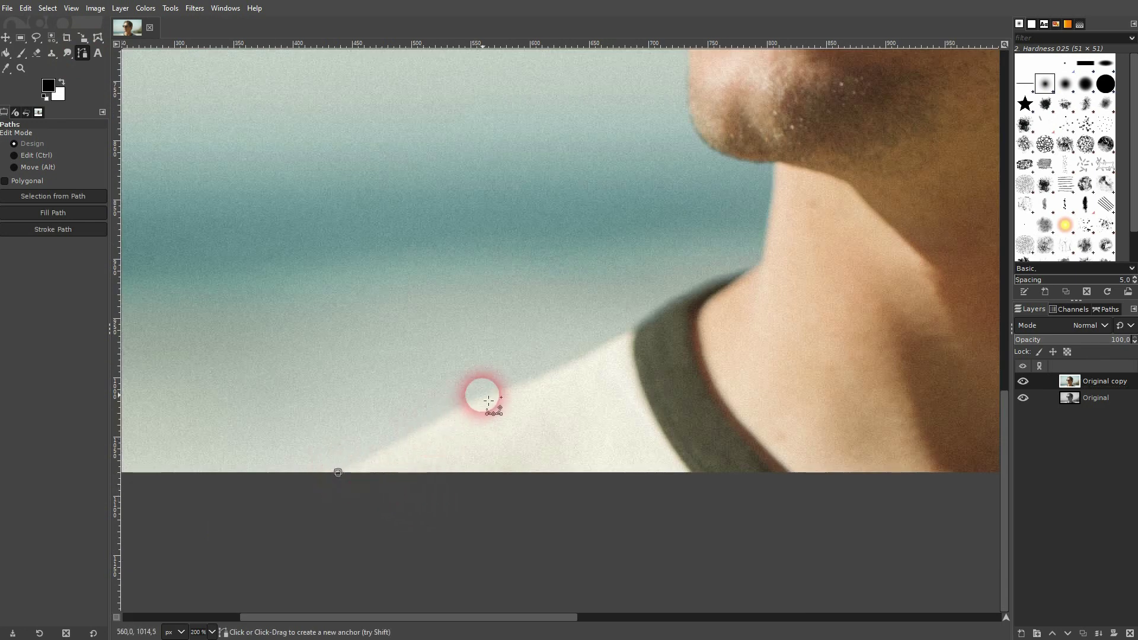
pyautogui.click(638, 329)
pyautogui.click(754, 265)
pyautogui.click(772, 163)
# Continue the path over the chin, beside the lips and along the sunglasses rim.
pyautogui.click(692, 120)
pyautogui.moveTo(713, 129); pyautogui.dragTo(734, 458)
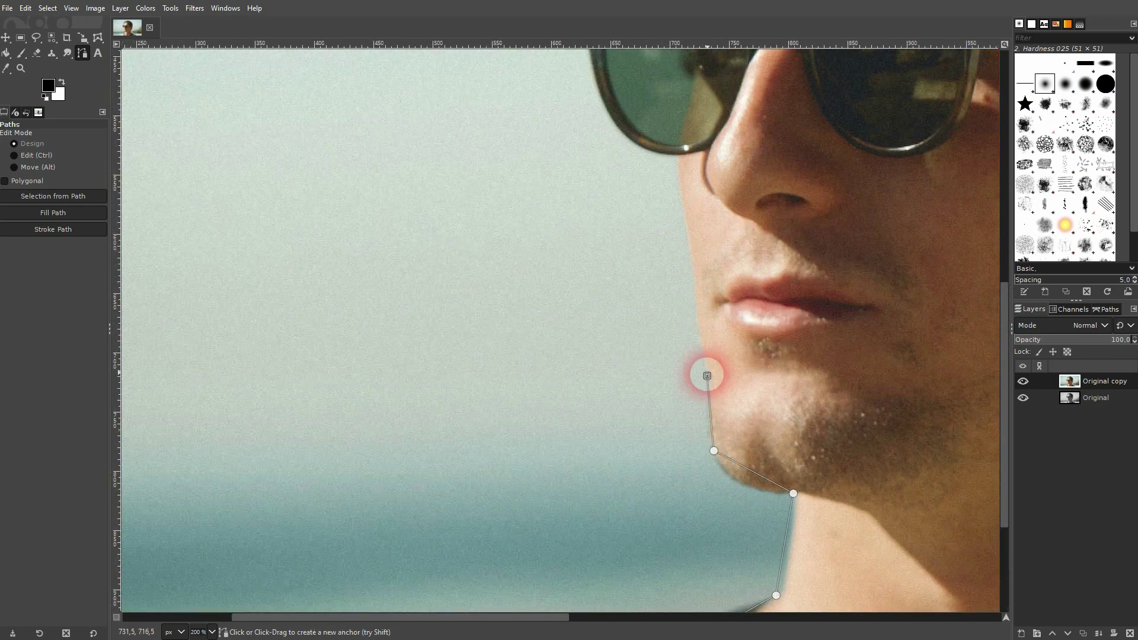
pyautogui.click(693, 273)
pyautogui.click(677, 157)
pyautogui.moveTo(698, 155); pyautogui.dragTo(647, 483)
pyautogui.click(554, 442)
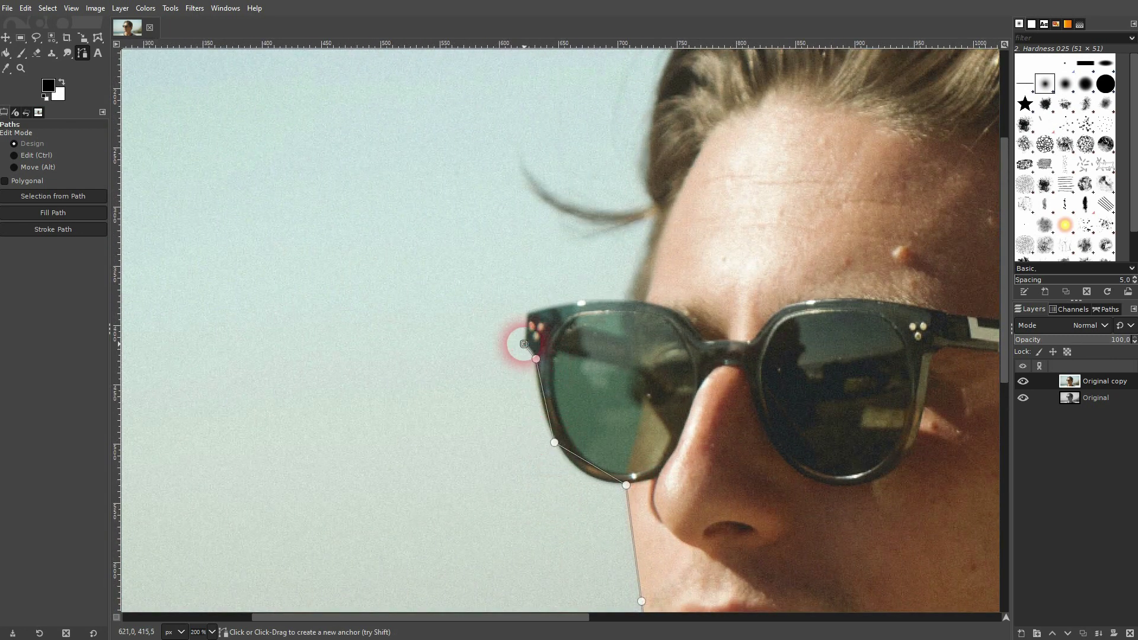
pyautogui.click(526, 312)
pyautogui.click(608, 300)
pyautogui.click(627, 296)
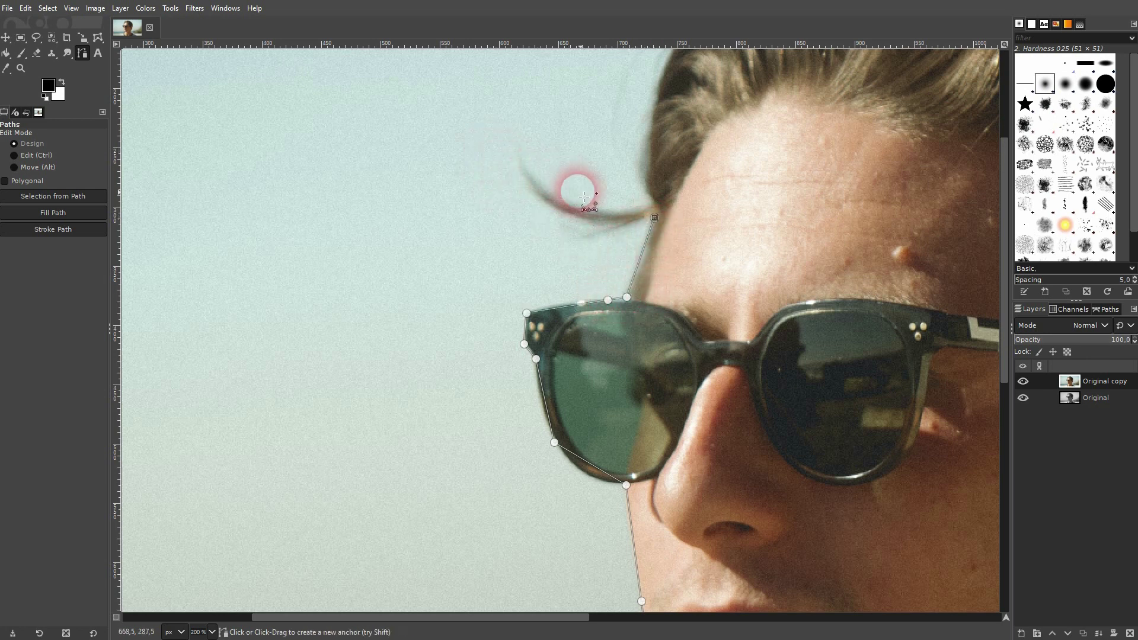
# Extend the path up the forehead and along the hairline across the top of the hair.
pyautogui.click(645, 166)
pyautogui.scroll(5, 646, 249)
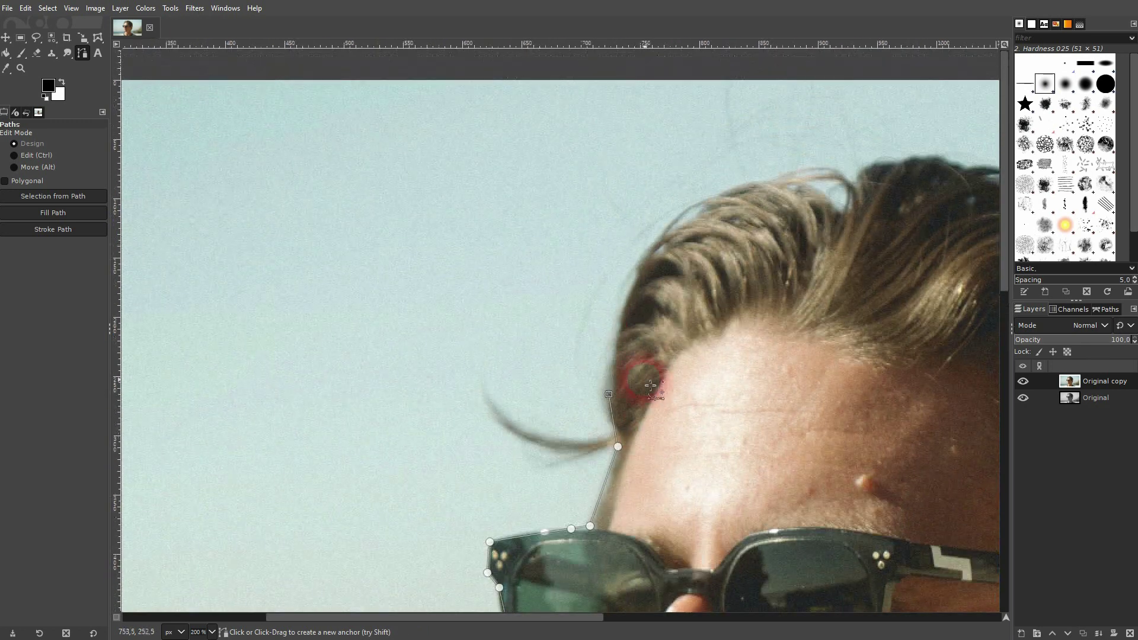
pyautogui.click(639, 253)
pyautogui.click(724, 196)
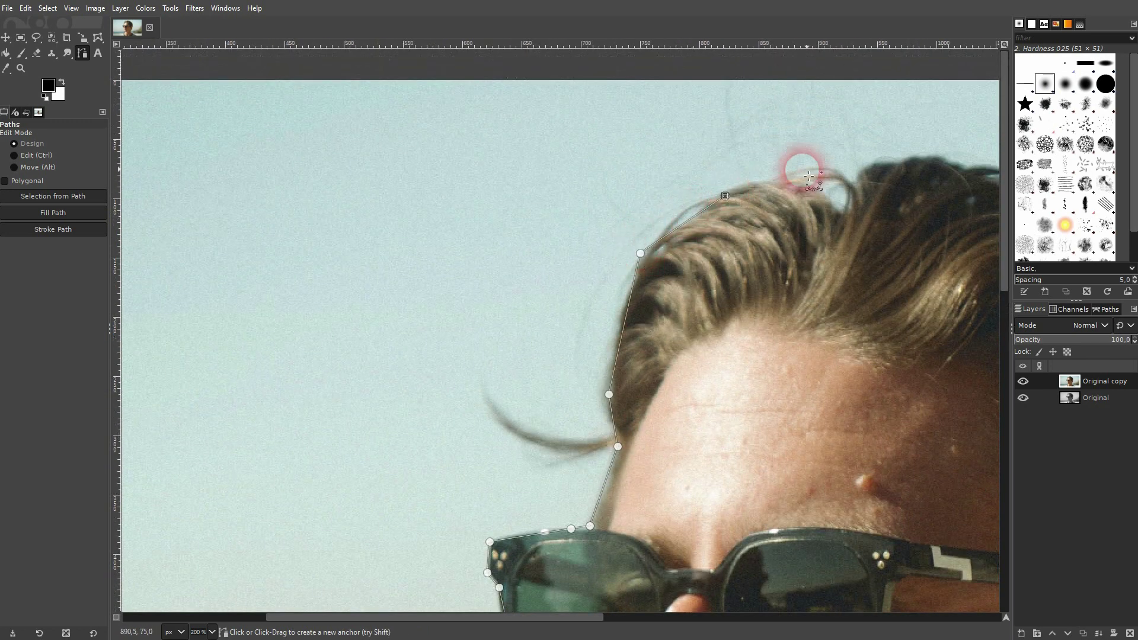
pyautogui.click(830, 162)
pyautogui.click(855, 180)
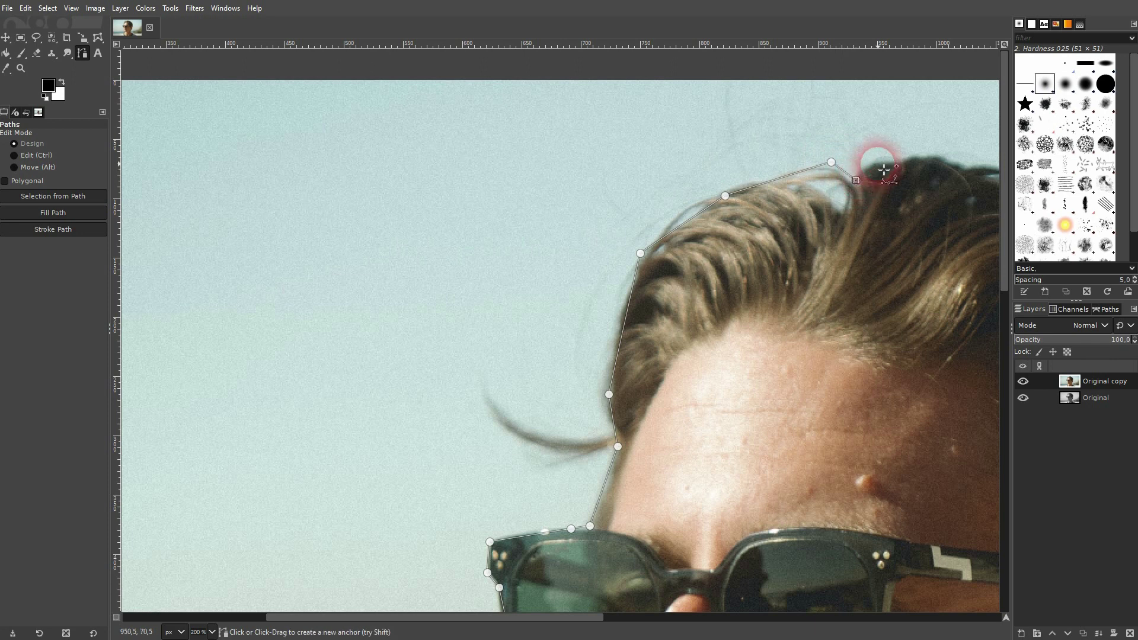
pyautogui.moveTo(933, 183); pyautogui.dragTo(529, 258)
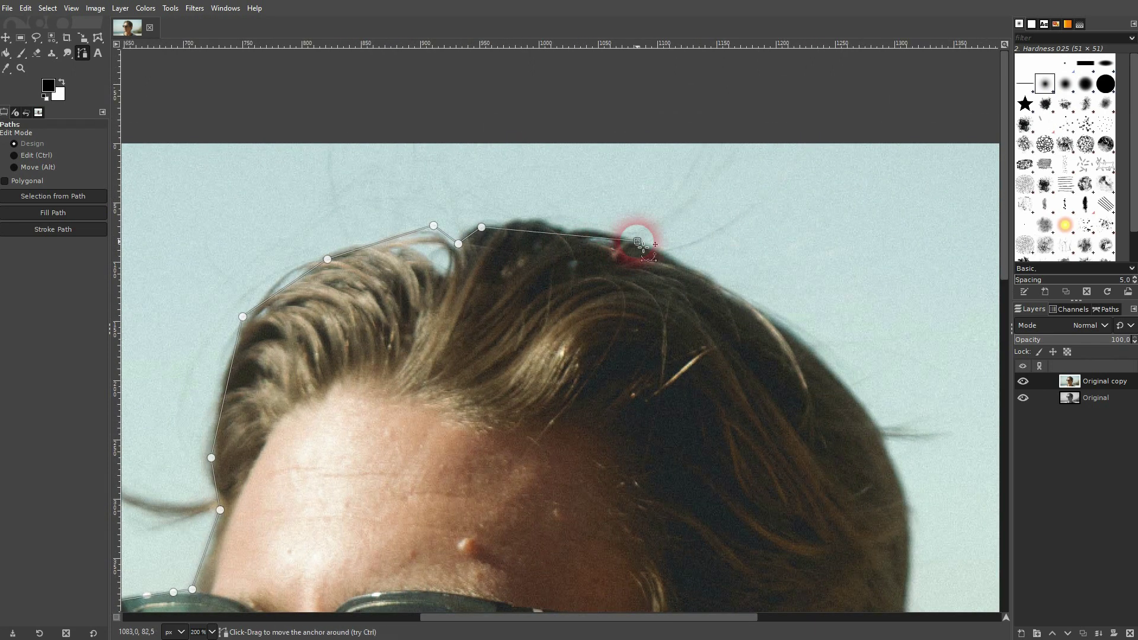
# Add anchors across the top of the hair and down the back of the head.
pyautogui.click(760, 307)
pyautogui.click(882, 429)
pyautogui.hscroll(5, 907, 482)
pyautogui.scroll(-2, 907, 482)
pyautogui.click(654, 361)
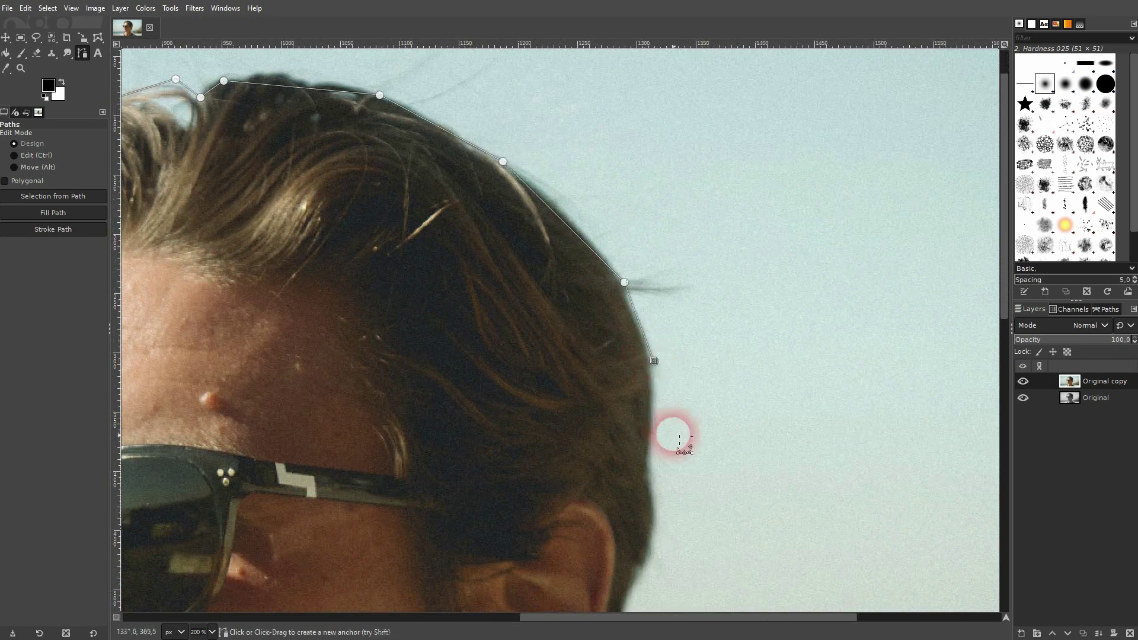
pyautogui.click(655, 511)
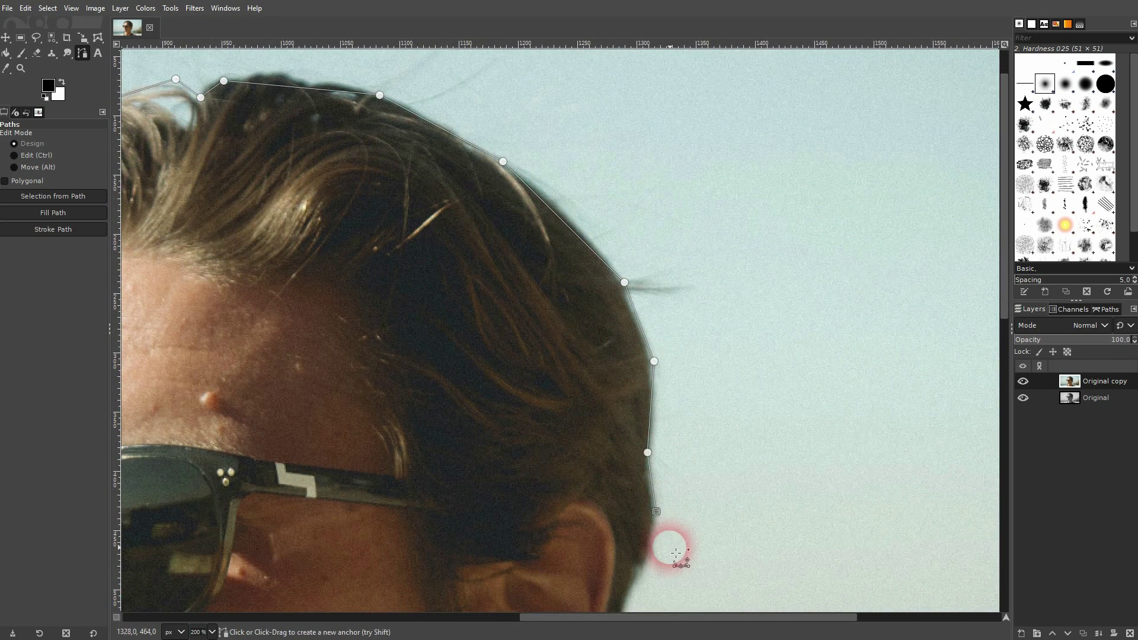
pyautogui.scroll(-5, 668, 545)
pyautogui.hscroll(1, 668, 546)
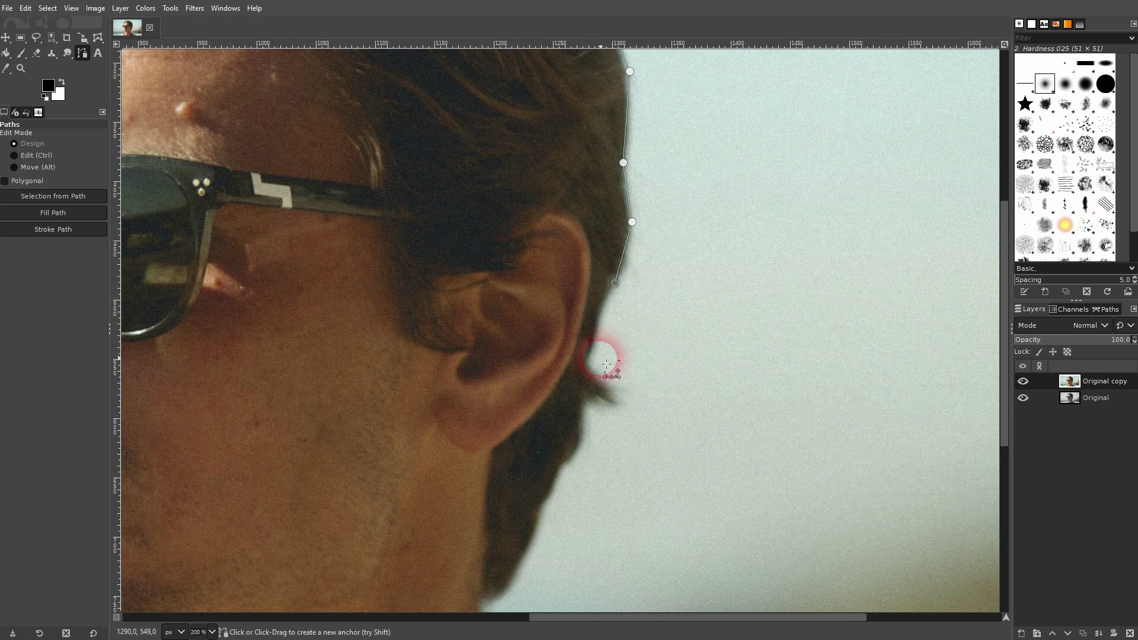
# Trace the path behind and below the ear and down the neck to the shirt.
pyautogui.click(614, 388)
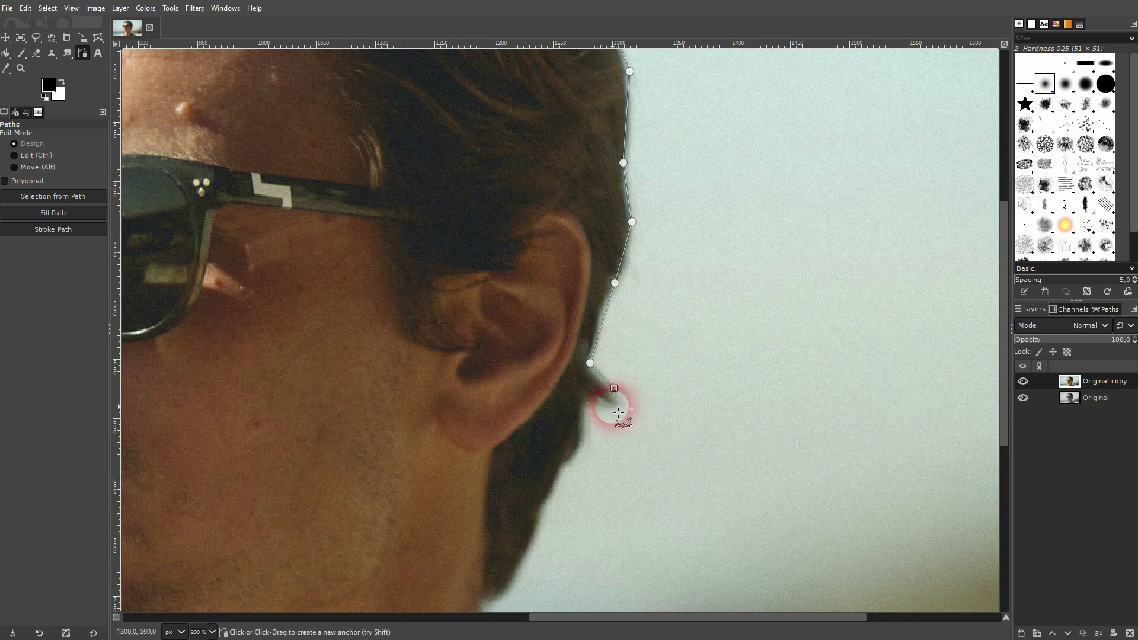
pyautogui.click(588, 407)
pyautogui.click(550, 495)
pyautogui.moveTo(516, 579); pyautogui.dragTo(598, 319)
pyautogui.click(598, 319)
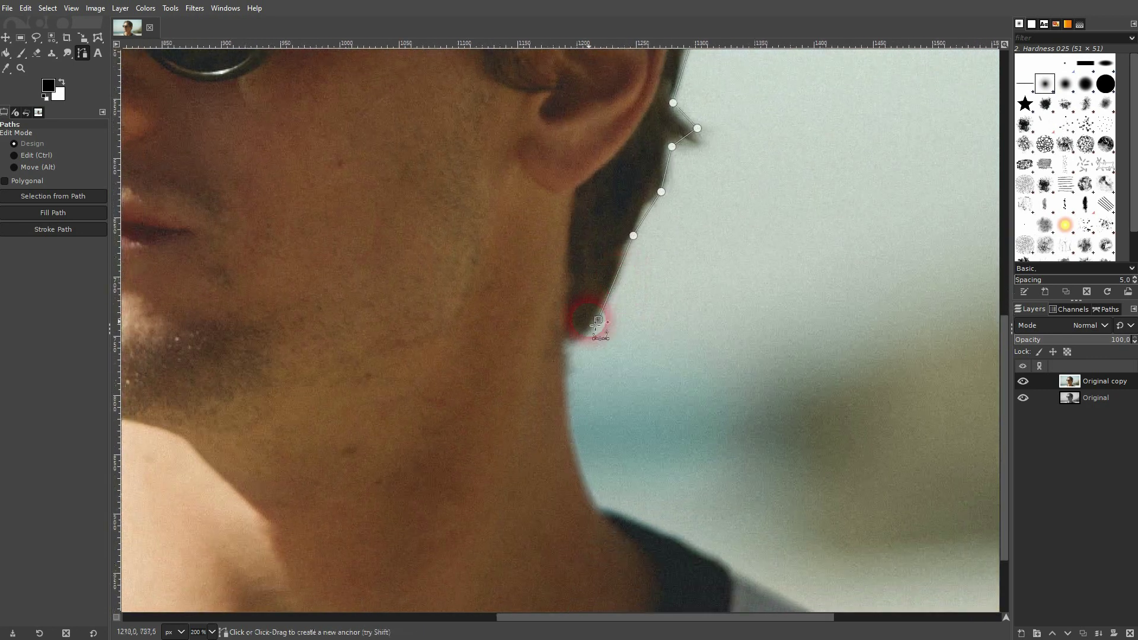
pyautogui.click(567, 348)
pyautogui.click(600, 508)
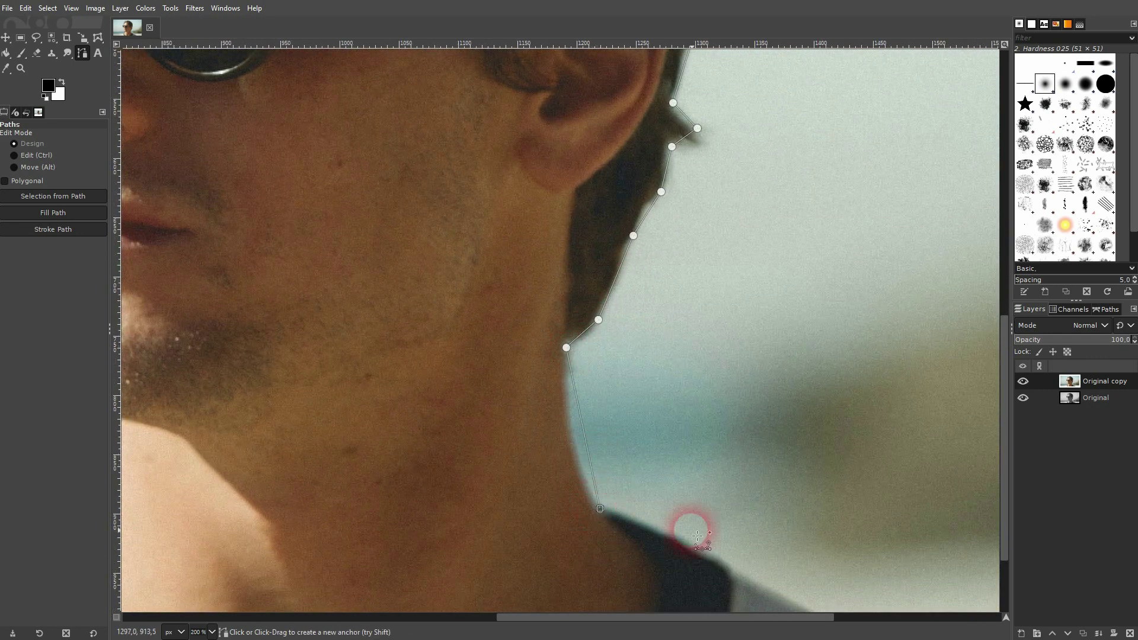
pyautogui.scroll(-5, 688, 525)
pyautogui.hscroll(6, 688, 526)
# Run the path down the shoulder, below the image edge, and close it at the first anchor.
pyautogui.click(523, 389)
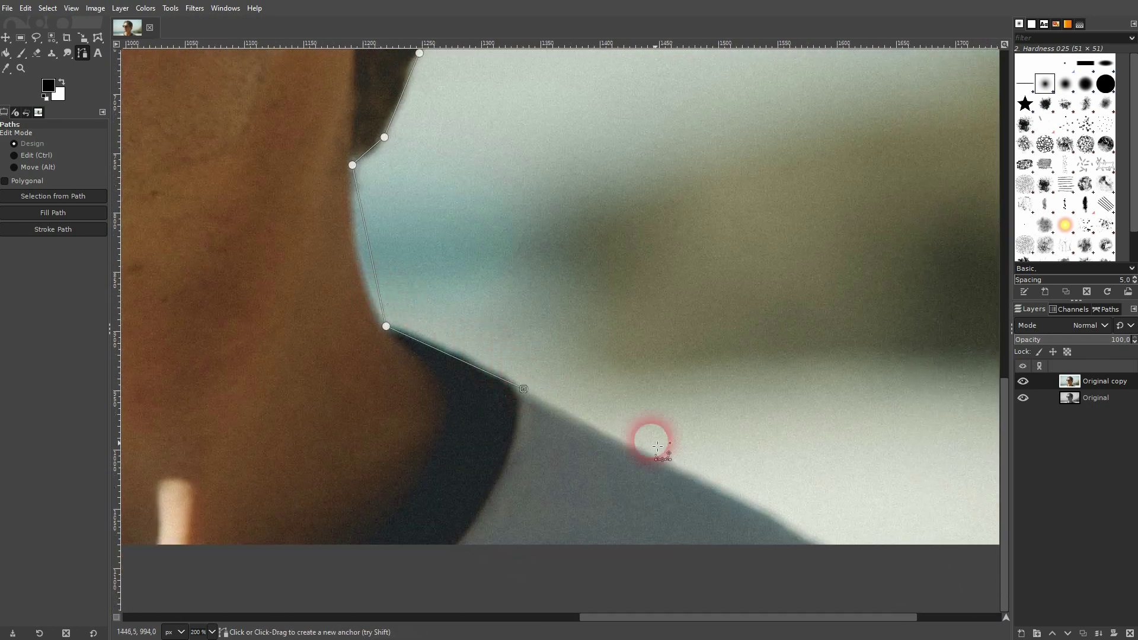
pyautogui.click(672, 463)
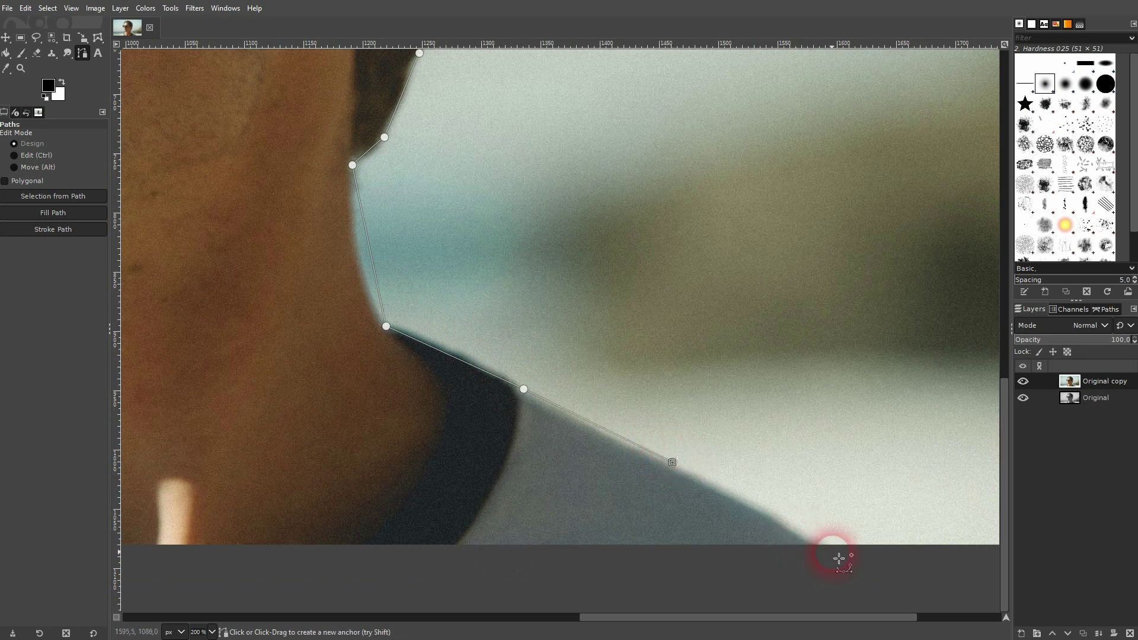
pyautogui.scroll(-4, 991, 381)
pyautogui.hscroll(-6, 991, 381)
pyautogui.click(300, 394)
pyautogui.hscroll(-8, 693, 409)
pyautogui.scroll(1, 692, 408)
pyautogui.click(301, 432)
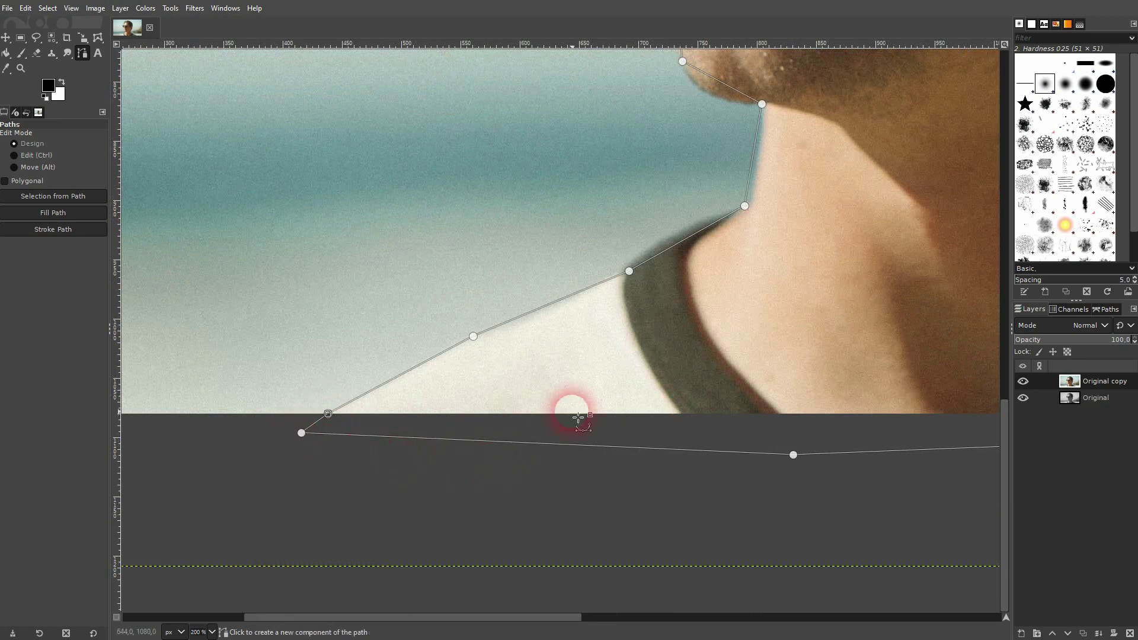
# Curve the path segments to follow the shirt collar, neck edge and chin.
pyautogui.moveTo(689, 248); pyautogui.dragTo(654, 249)
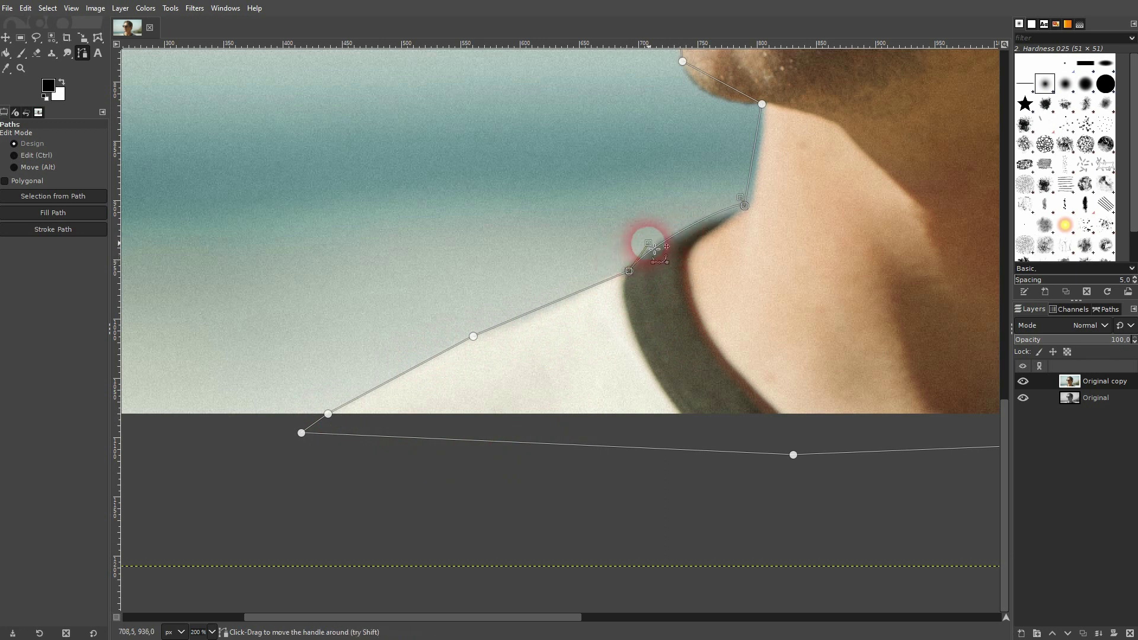
pyautogui.moveTo(747, 204); pyautogui.dragTo(714, 217)
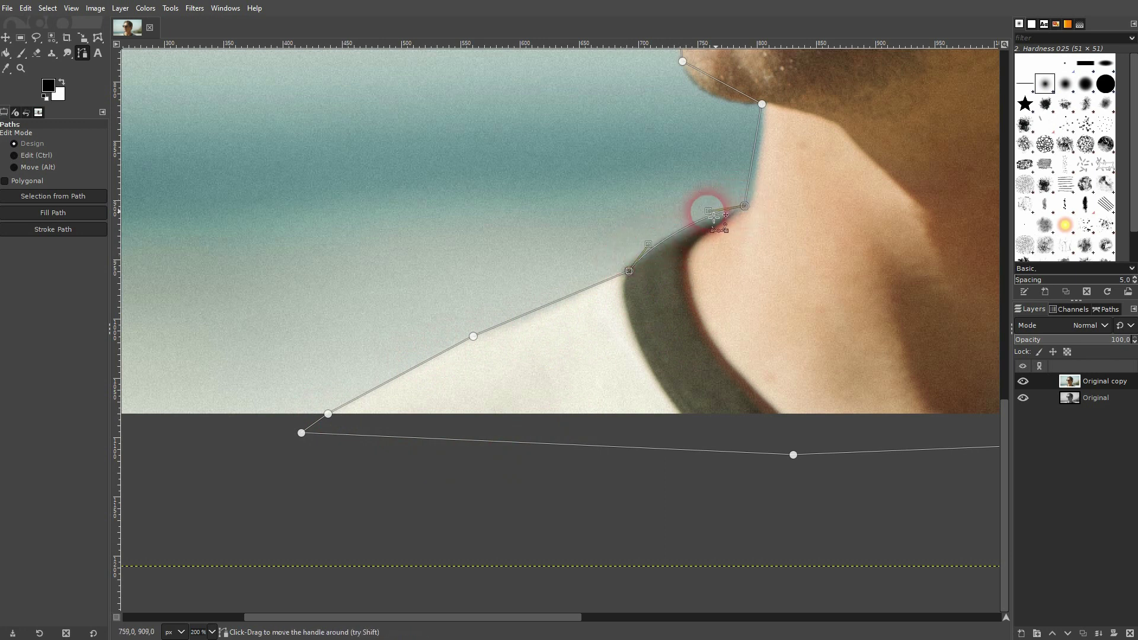
pyautogui.scroll(5, 794, 243)
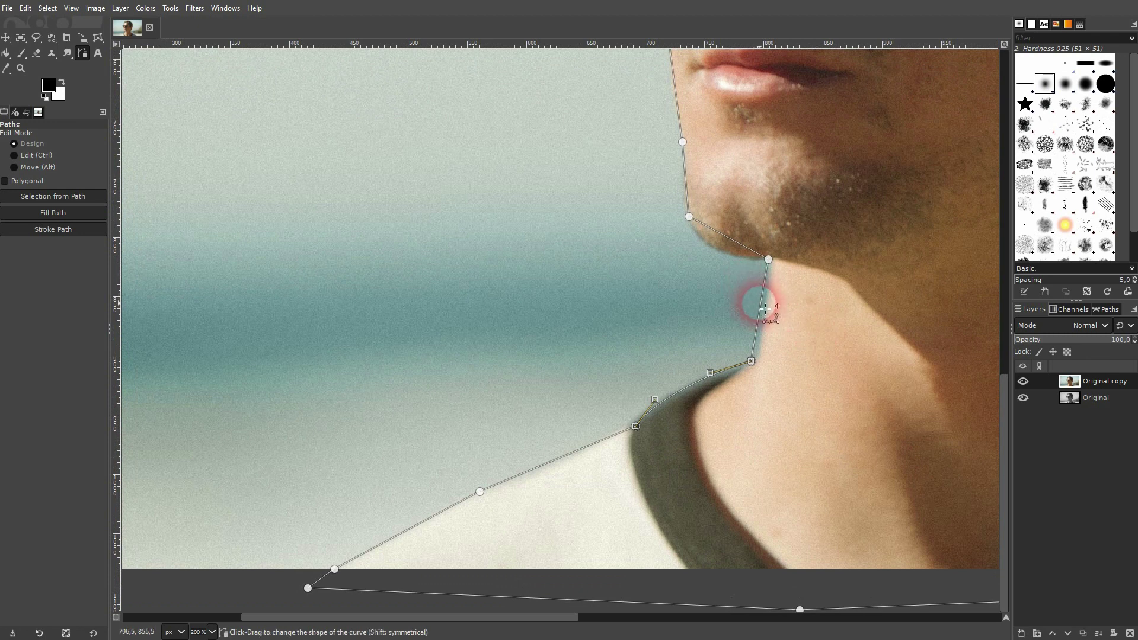
pyautogui.moveTo(750, 361); pyautogui.dragTo(757, 362)
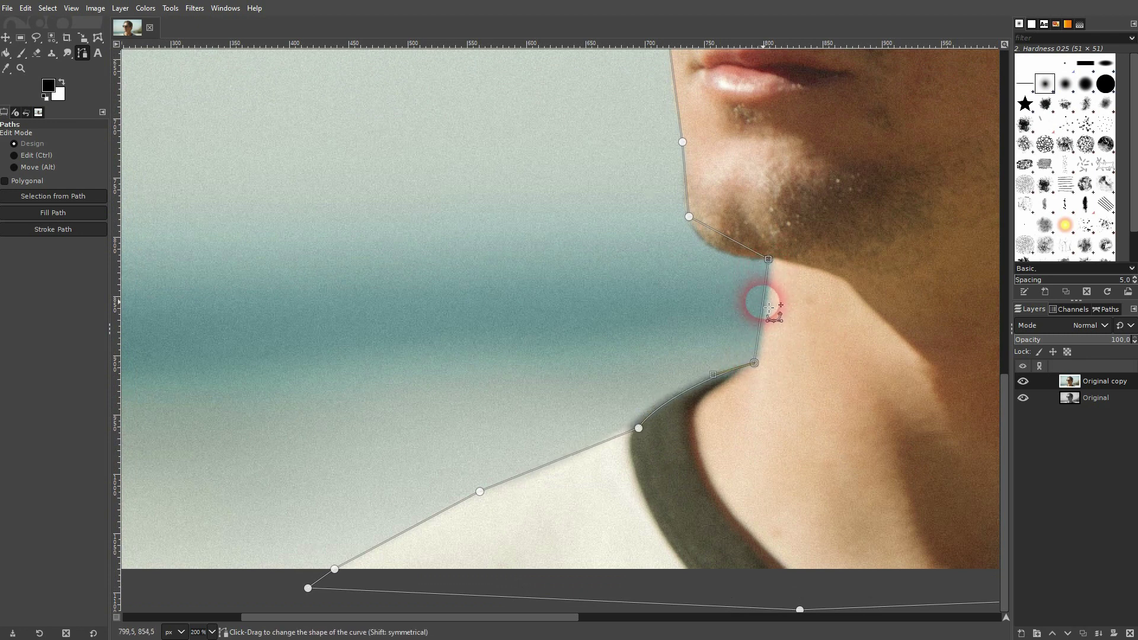
pyautogui.moveTo(729, 238); pyautogui.dragTo(732, 264)
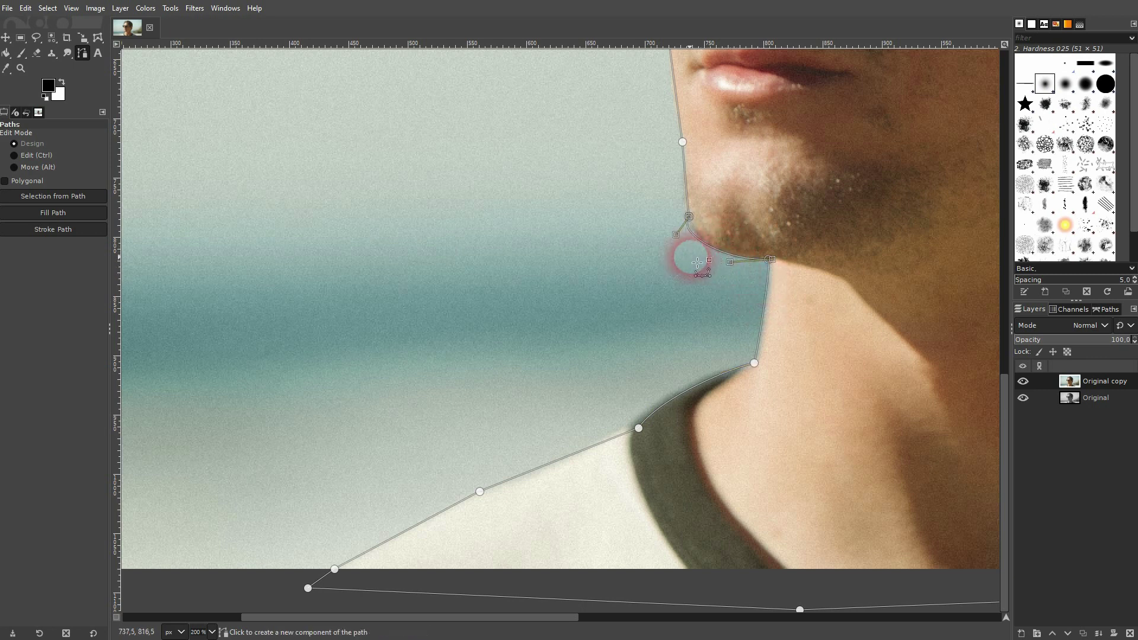
pyautogui.moveTo(675, 236); pyautogui.dragTo(694, 245)
pyautogui.moveTo(720, 138); pyautogui.dragTo(732, 297)
pyautogui.scroll(10, 739, 303)
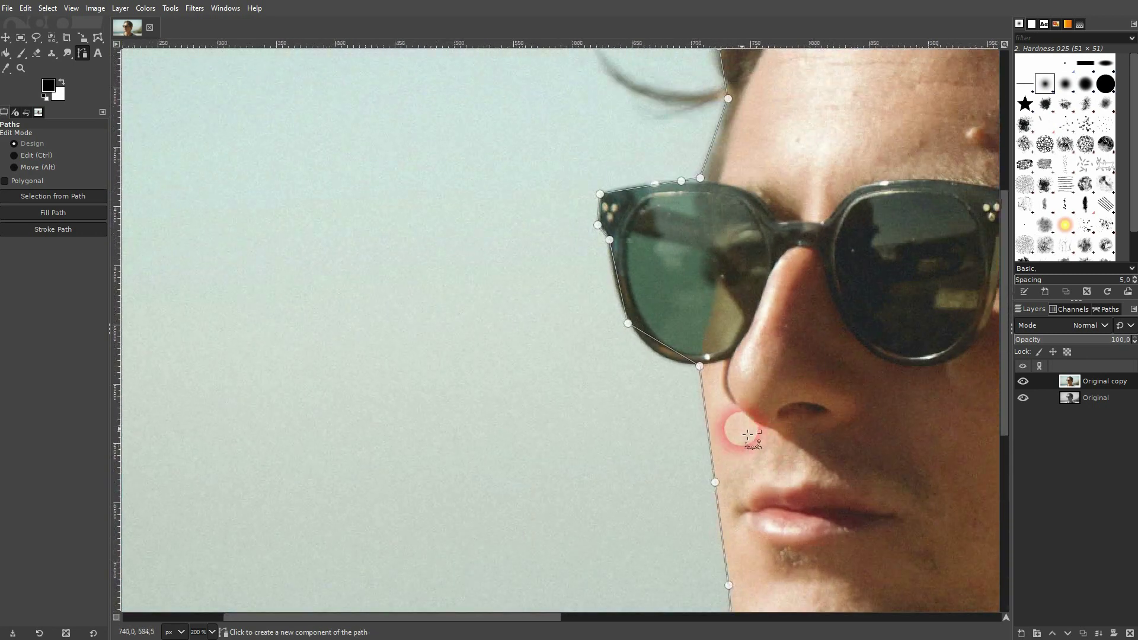
pyautogui.scroll(3, 681, 362)
# Bend the path to hug the sunglasses lens rim, lower frame edge and corner.
pyautogui.moveTo(671, 336); pyautogui.dragTo(645, 364)
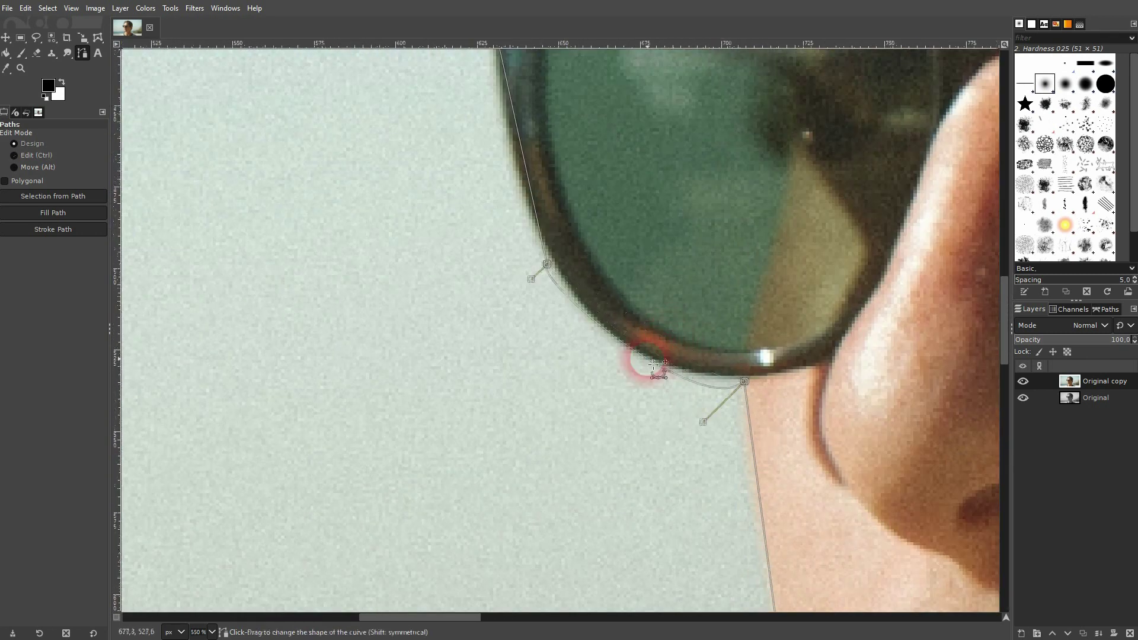
pyautogui.moveTo(700, 423); pyautogui.dragTo(634, 371)
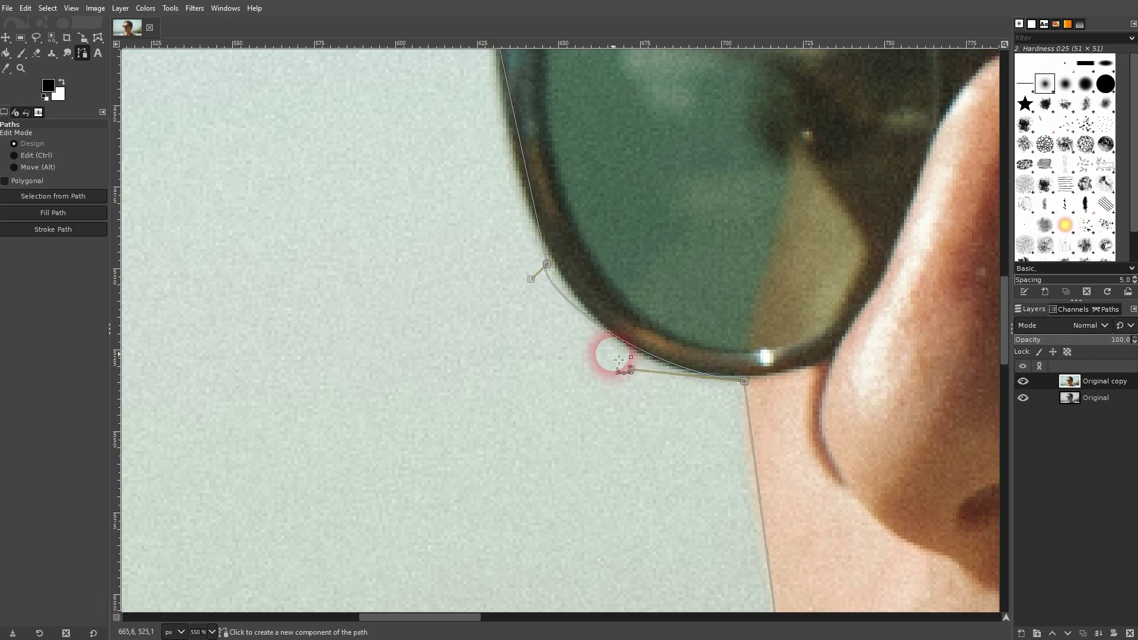
pyautogui.moveTo(531, 279); pyautogui.dragTo(578, 304)
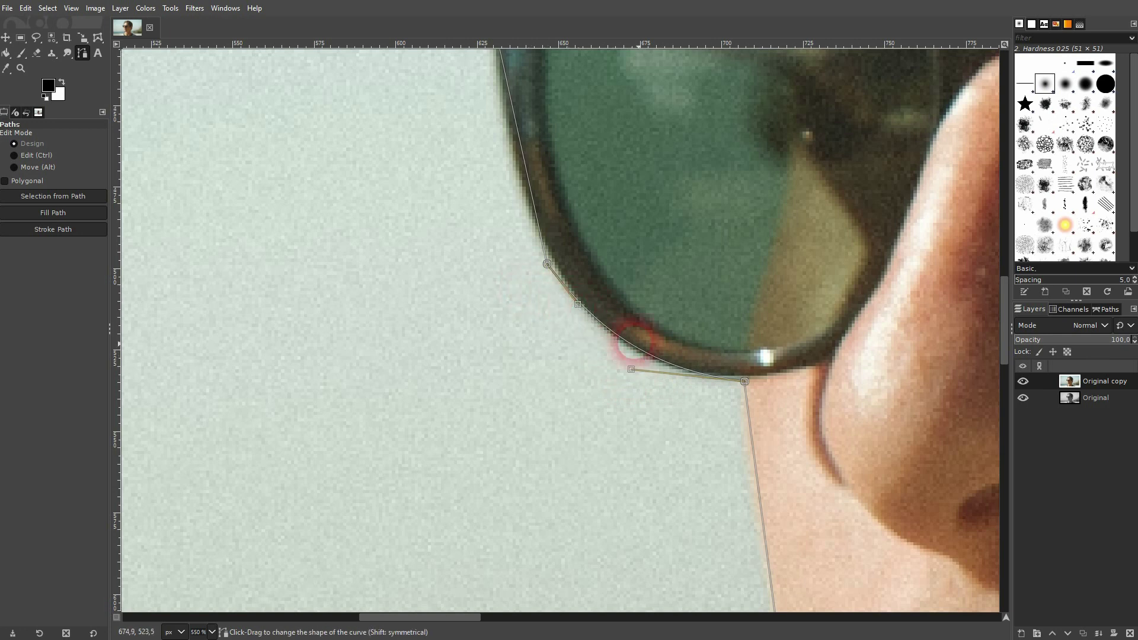
pyautogui.moveTo(631, 369); pyautogui.dragTo(589, 438)
pyautogui.scroll(5, 618, 328)
pyautogui.hscroll(-1, 618, 328)
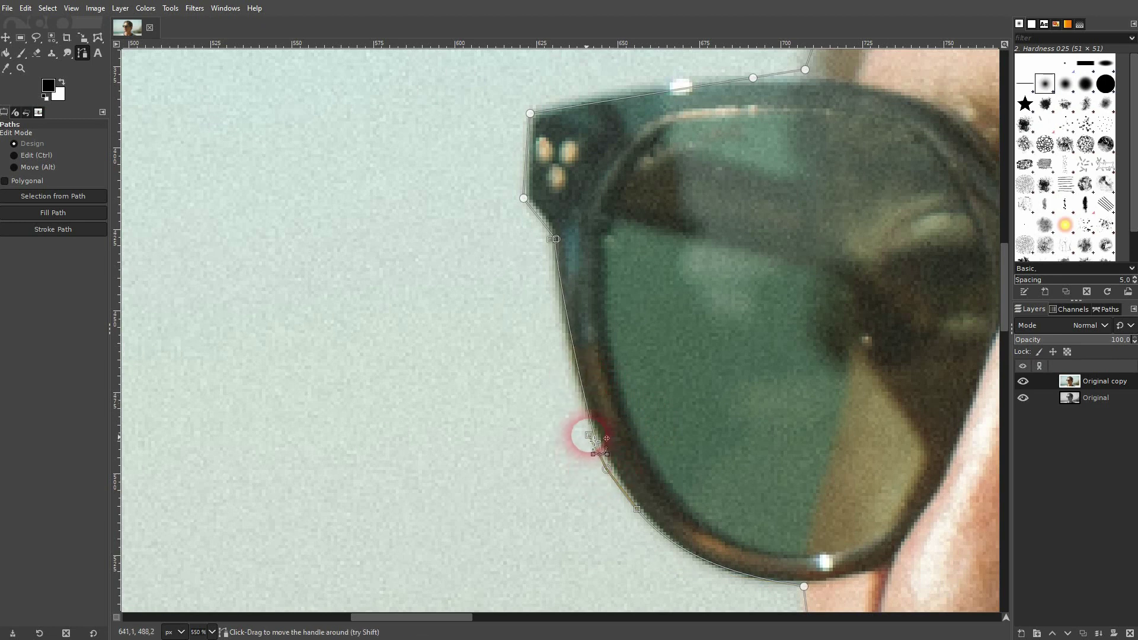
# Curve the segments over the top edge of the sunglasses frame.
pyautogui.moveTo(553, 240); pyautogui.dragTo(545, 258)
pyautogui.moveTo(594, 171); pyautogui.dragTo(472, 413)
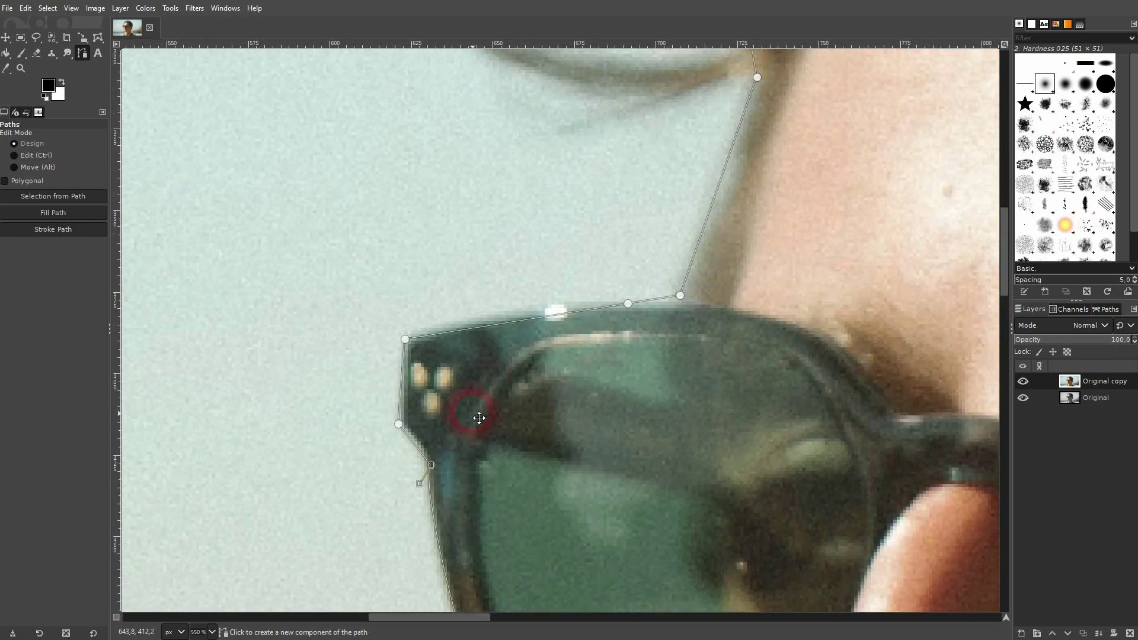
pyautogui.moveTo(504, 330); pyautogui.dragTo(492, 314)
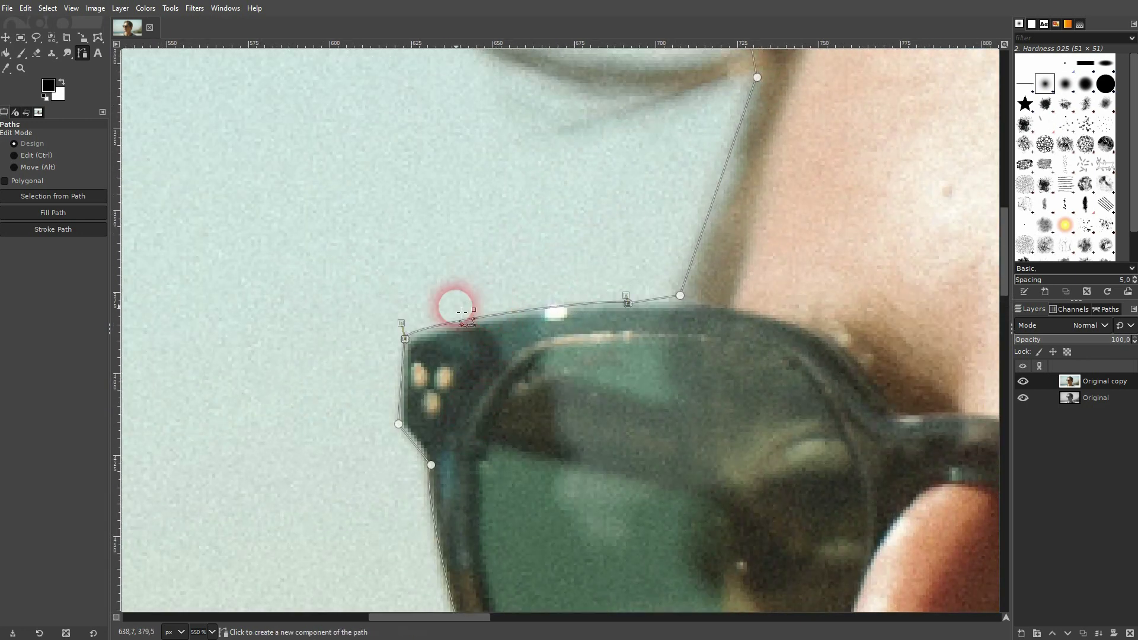
pyautogui.moveTo(407, 327); pyautogui.dragTo(439, 316)
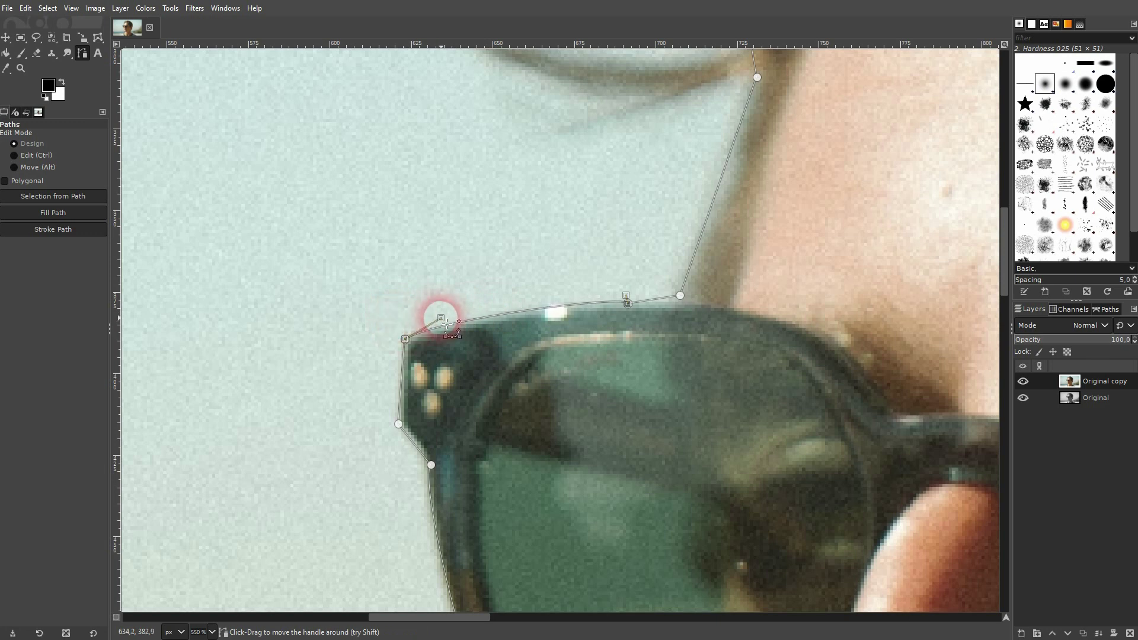
pyautogui.moveTo(625, 291); pyautogui.dragTo(587, 300)
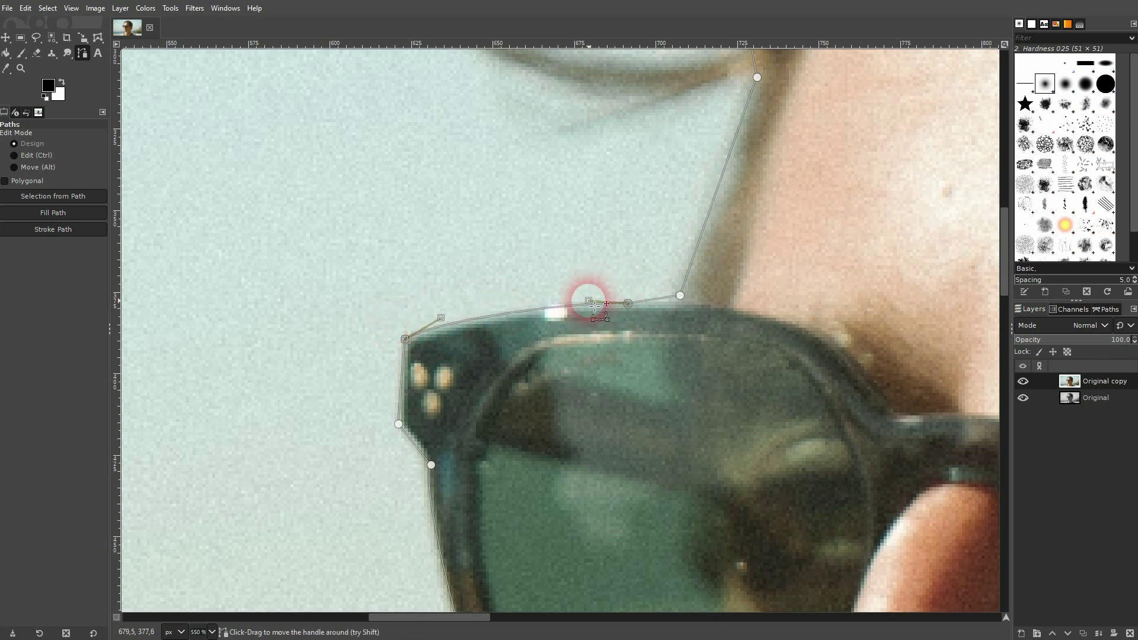
pyautogui.press('space')
pyautogui.press('space')
# Bend the first hair-edge segments so the path follows the hairline.
pyautogui.moveTo(577, 476); pyautogui.dragTo(587, 477)
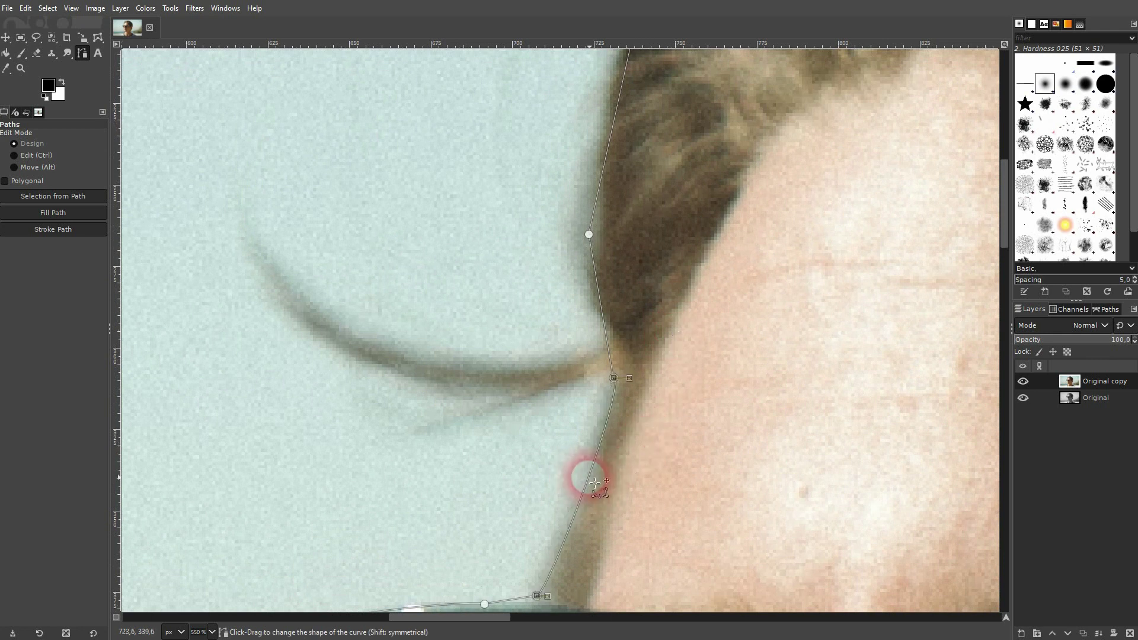
pyautogui.press('space')
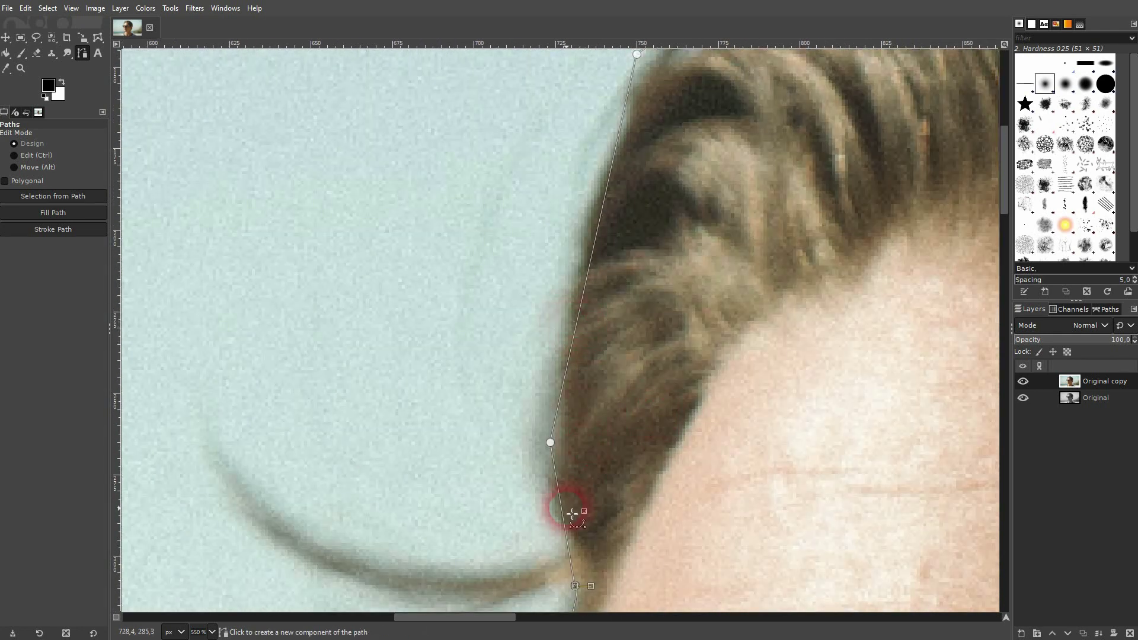
pyautogui.scroll(4, 608, 476)
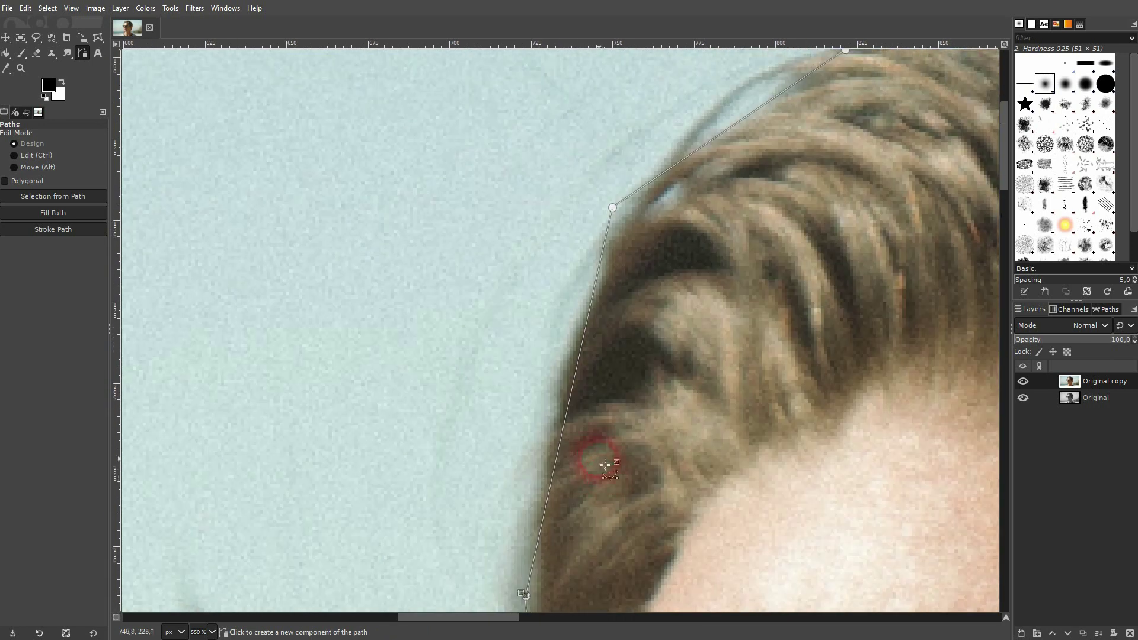
pyautogui.moveTo(570, 433); pyautogui.dragTo(553, 414)
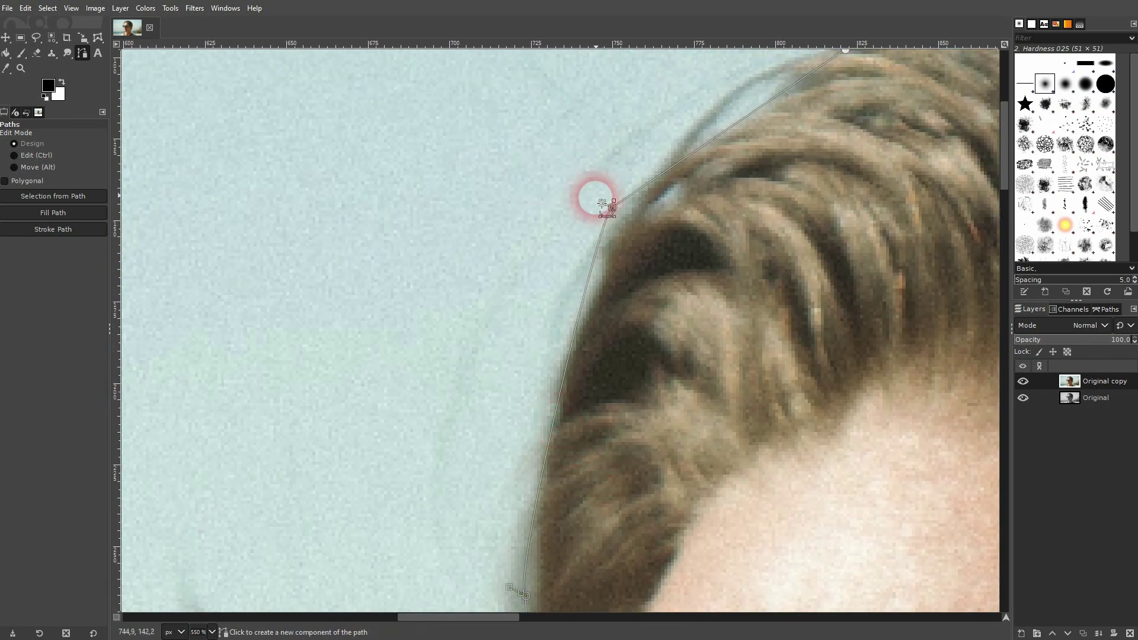
pyautogui.moveTo(602, 202); pyautogui.dragTo(593, 240)
pyautogui.press('space')
pyautogui.moveTo(513, 381); pyautogui.dragTo(513, 363)
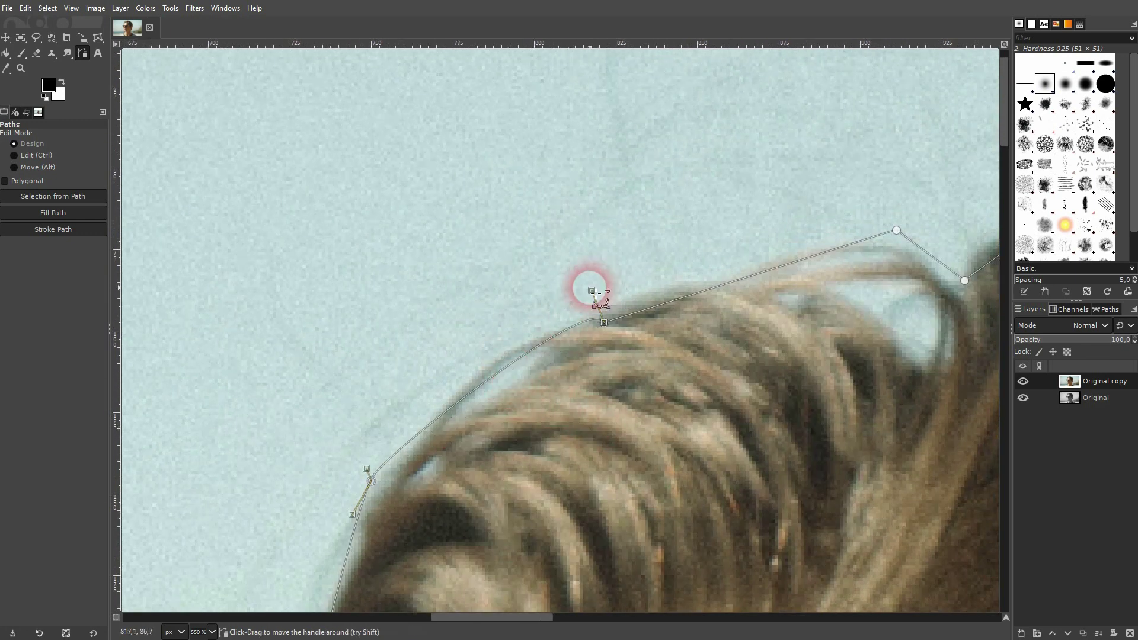
pyautogui.moveTo(592, 291); pyautogui.dragTo(552, 324)
# Reshape the lower anchor's curve along the hairline, trying and undoing an inserted anchor.
pyautogui.click(376, 471)
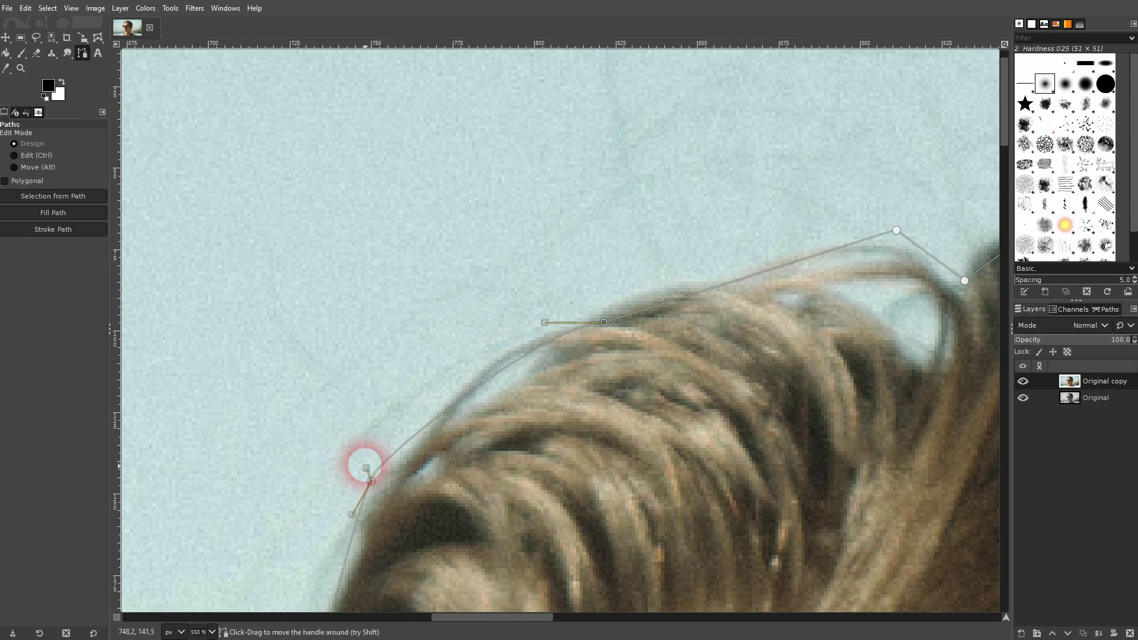
pyautogui.moveTo(365, 467); pyautogui.dragTo(393, 442)
pyautogui.moveTo(891, 282); pyautogui.dragTo(642, 350)
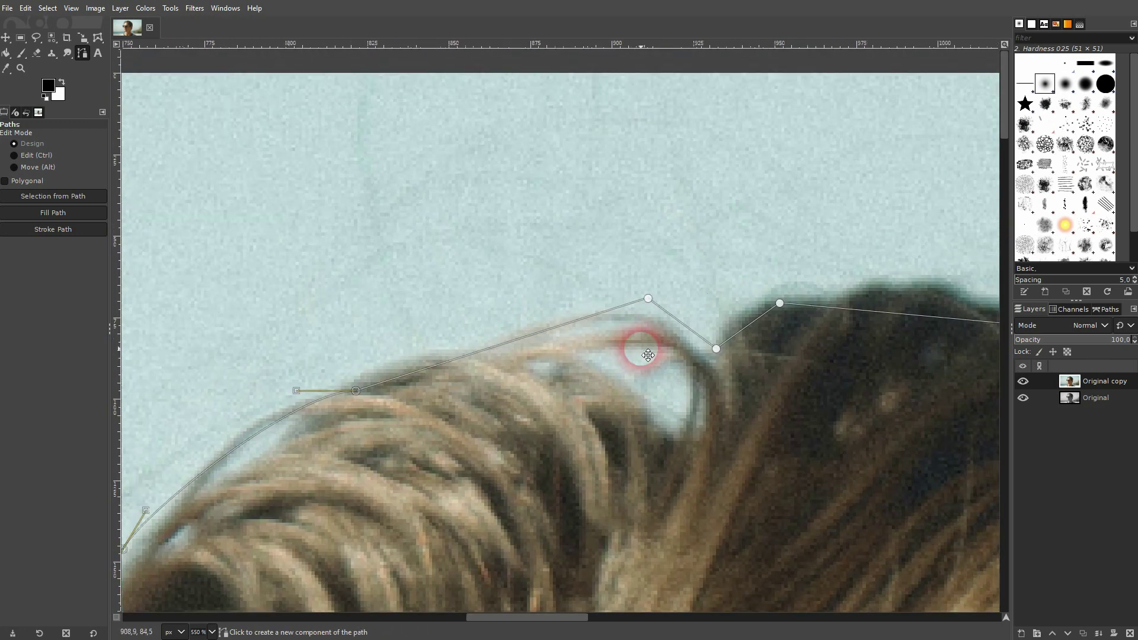
pyautogui.scroll(-3, 668, 355)
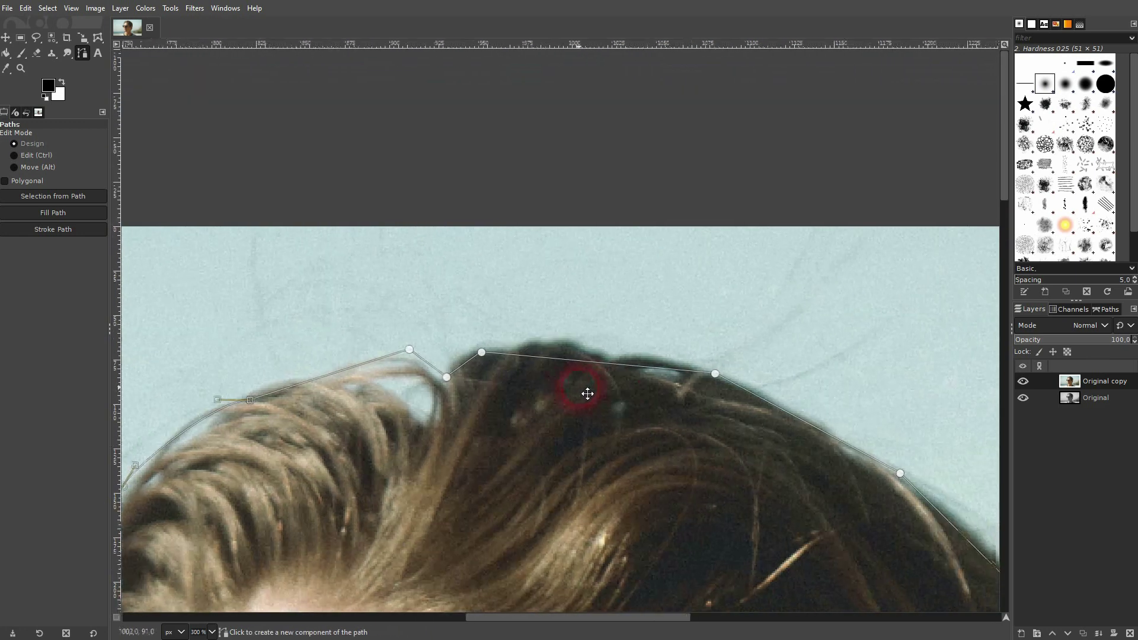
pyautogui.keyDown('ctrl'); pyautogui.click(600, 359); pyautogui.keyUp('ctrl')
pyautogui.moveTo(600, 359); pyautogui.dragTo(603, 337)
pyautogui.hotkey('ctrl', 'z')
pyautogui.scroll(3, 578, 364)
# Curve the path over the crown and along the top of the hair.
pyautogui.moveTo(300, 300); pyautogui.dragTo(405, 291)
pyautogui.moveTo(923, 361); pyautogui.dragTo(863, 356)
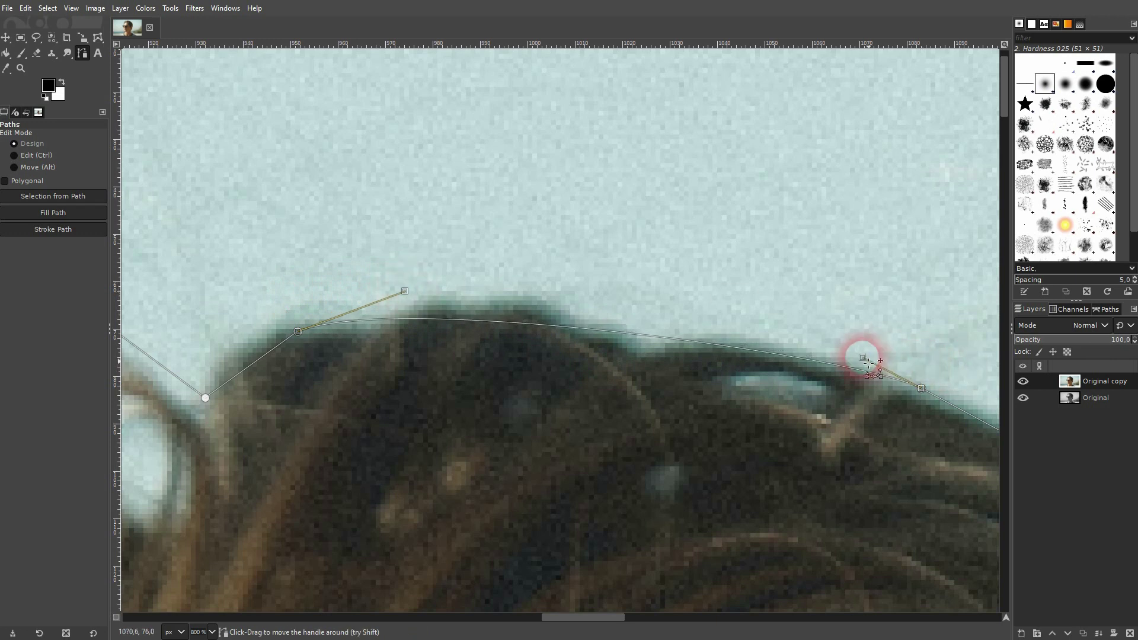
pyautogui.moveTo(914, 472); pyautogui.dragTo(366, 397)
pyautogui.scroll(-1, 622, 445)
pyautogui.moveTo(767, 513); pyautogui.dragTo(308, 330)
pyautogui.moveTo(338, 398); pyautogui.dragTo(580, 461)
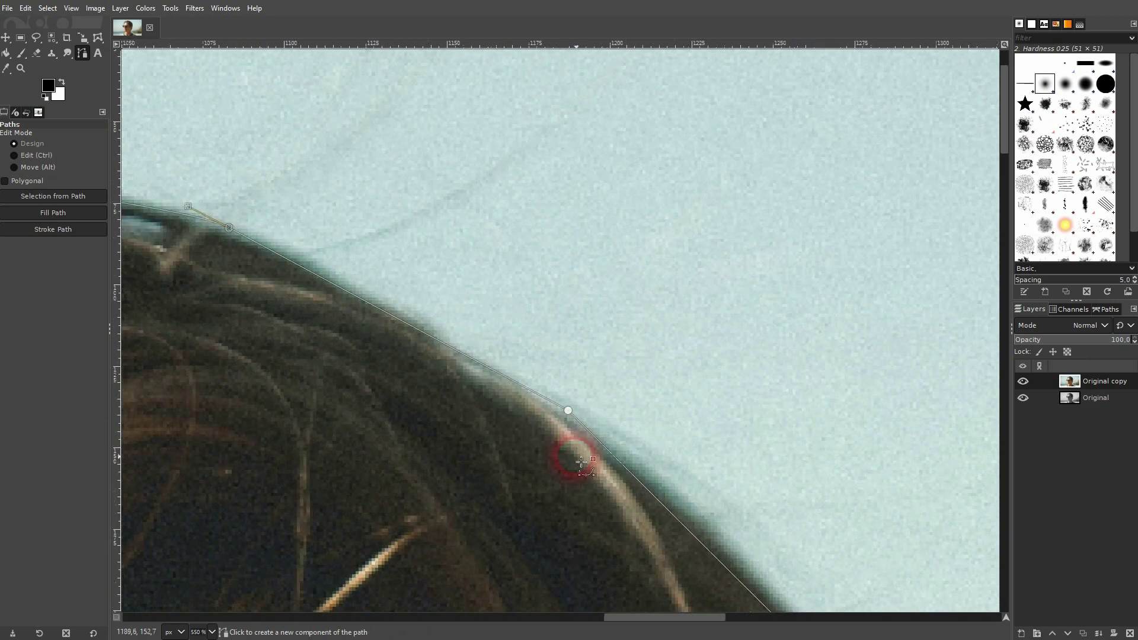
# Bend the segments along the side of the hair down toward the ear.
pyautogui.moveTo(395, 318); pyautogui.dragTo(402, 314)
pyautogui.moveTo(629, 443); pyautogui.dragTo(433, 272)
pyautogui.moveTo(521, 389); pyautogui.dragTo(541, 386)
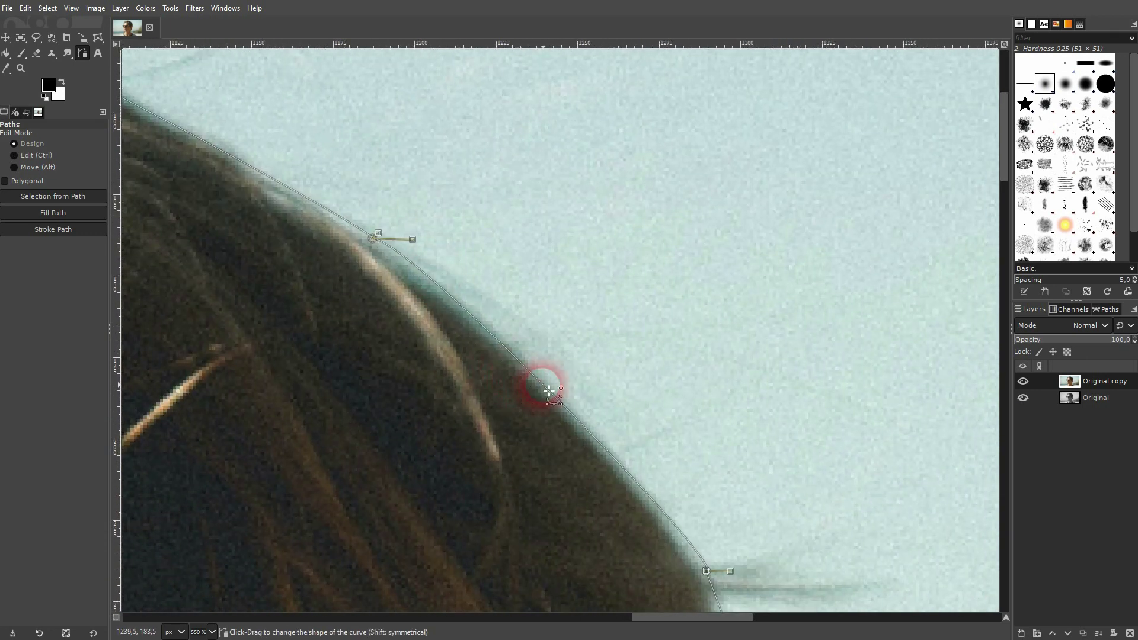
pyautogui.moveTo(730, 570); pyautogui.dragTo(675, 504)
pyautogui.moveTo(742, 553); pyautogui.dragTo(461, 262)
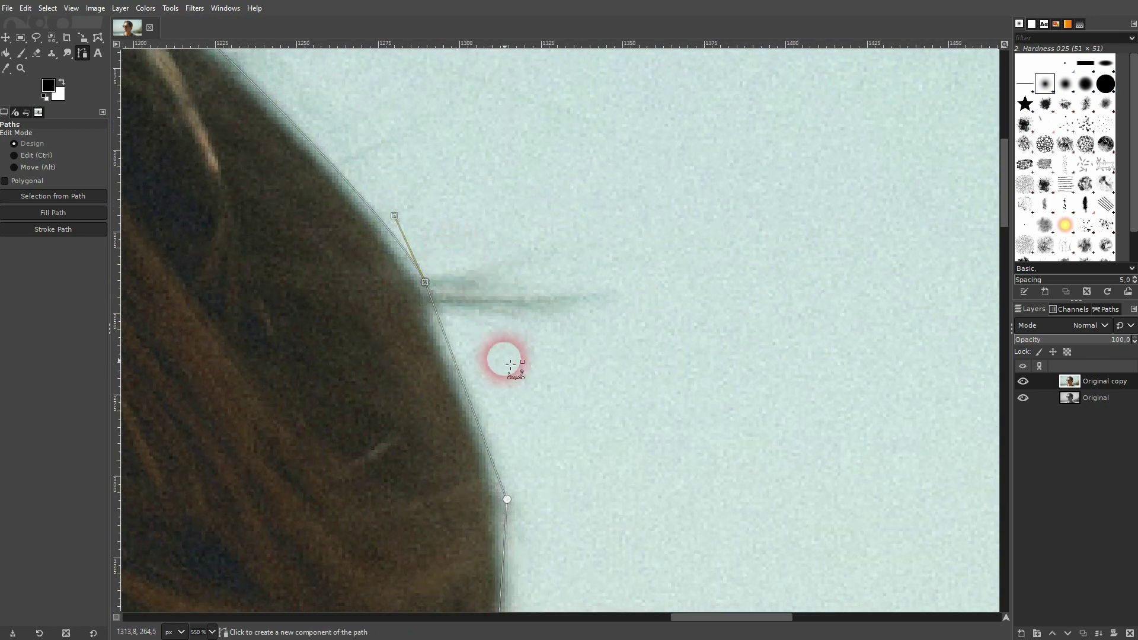
pyautogui.moveTo(533, 450); pyautogui.dragTo(619, 136)
pyautogui.moveTo(597, 455); pyautogui.dragTo(533, 240)
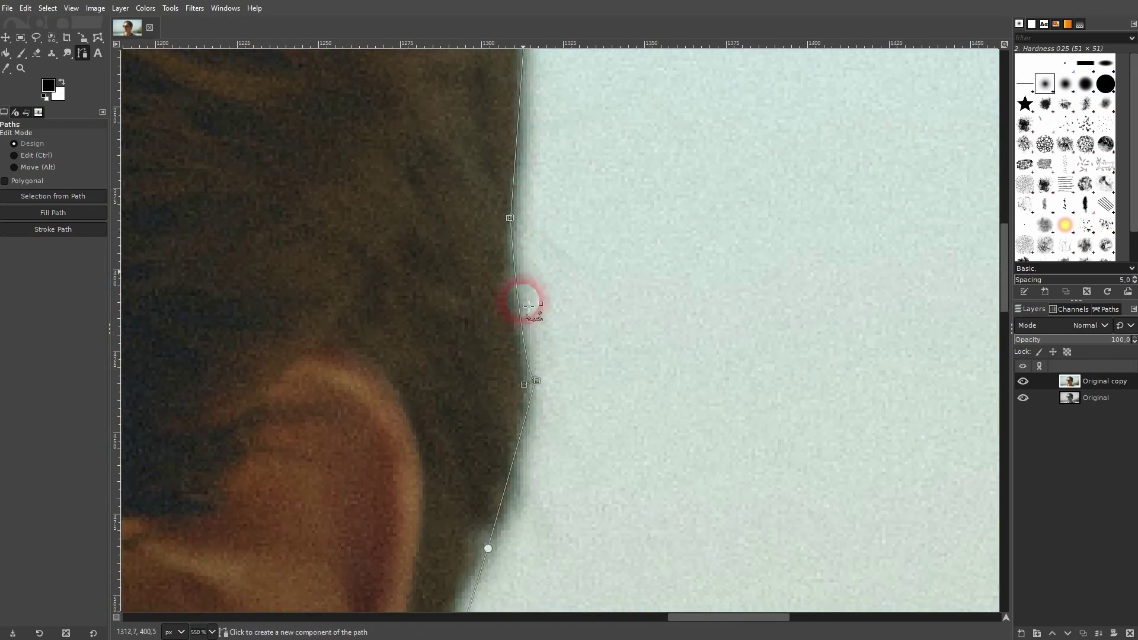
# Curve the path outward beside the ear and around the hair tuft below it.
pyautogui.scroll(-5, 652, 353)
pyautogui.hscroll(-5, 652, 353)
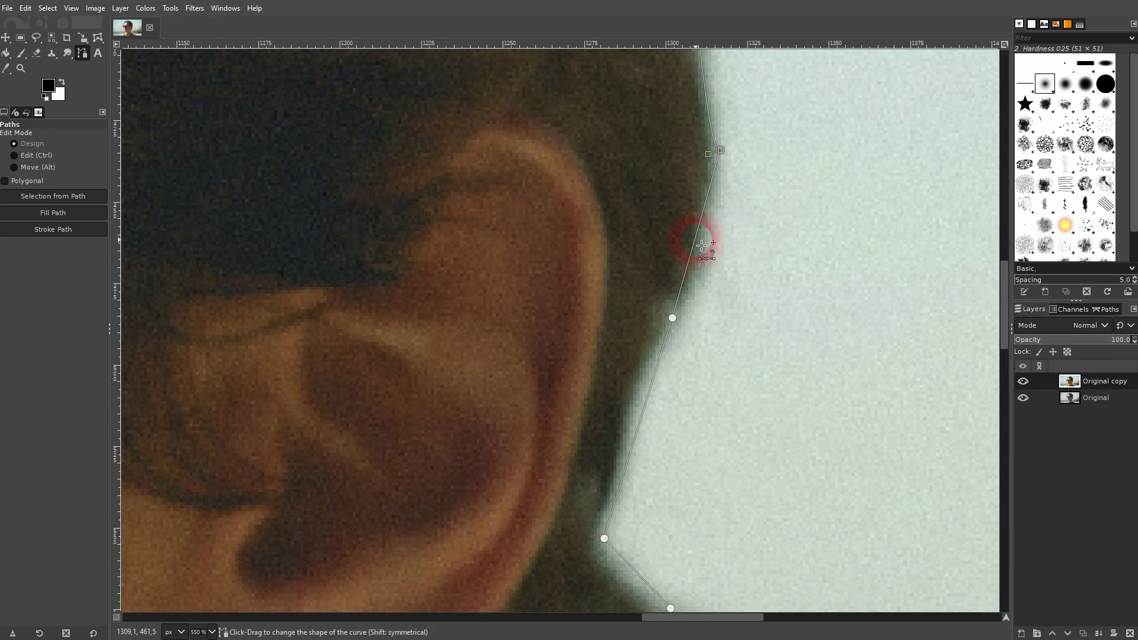
pyautogui.moveTo(700, 243); pyautogui.dragTo(702, 246)
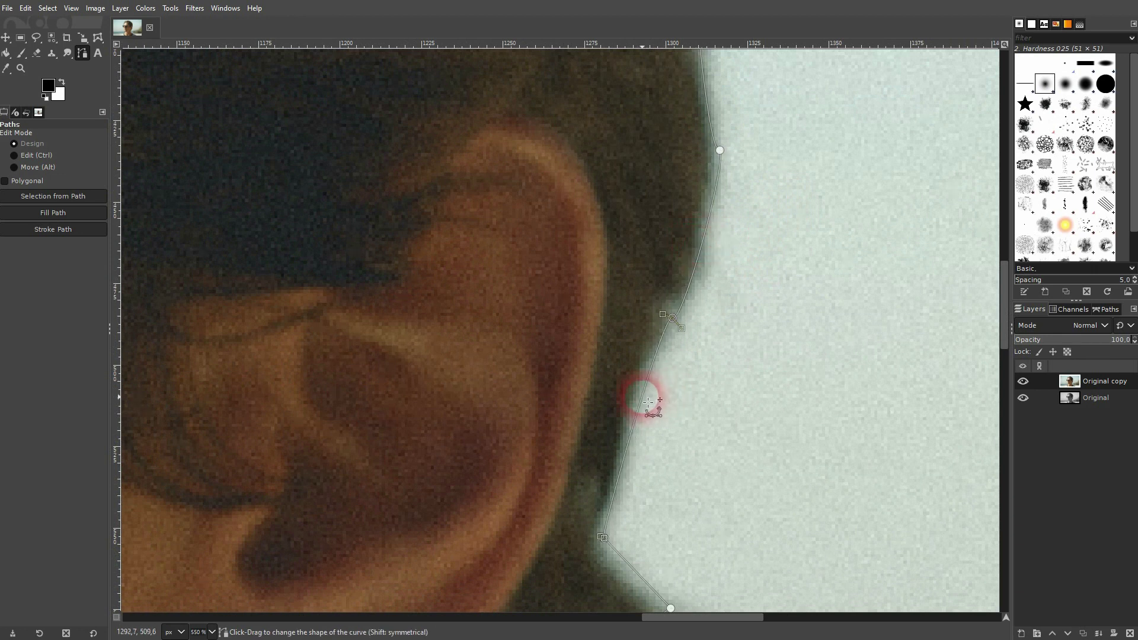
pyautogui.moveTo(665, 440); pyautogui.dragTo(602, 171)
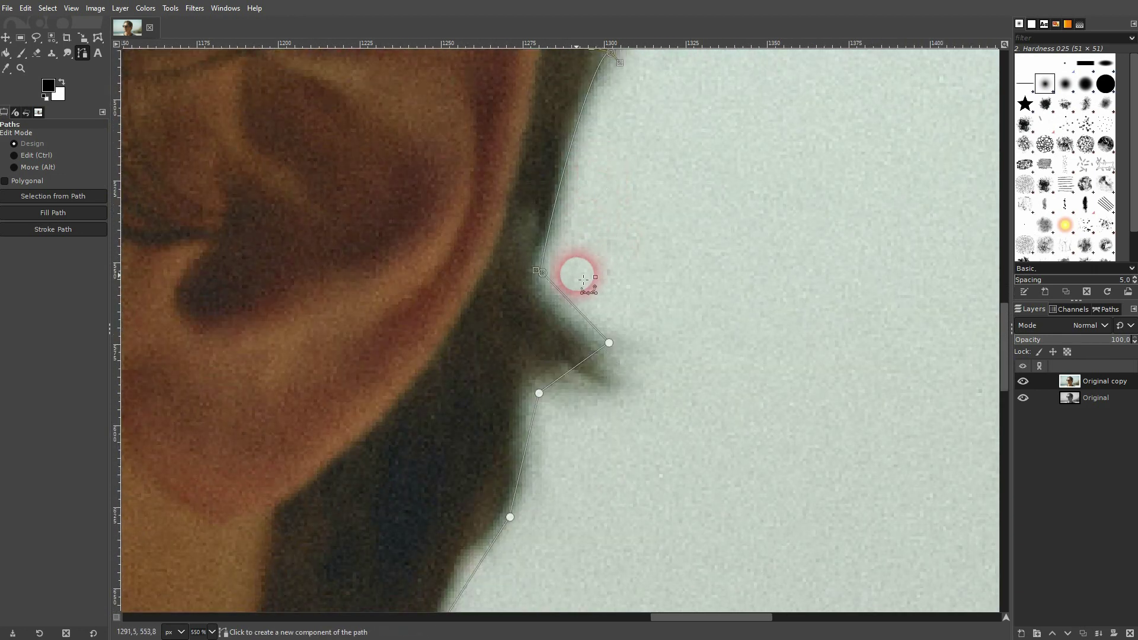
pyautogui.moveTo(576, 309); pyautogui.dragTo(561, 313)
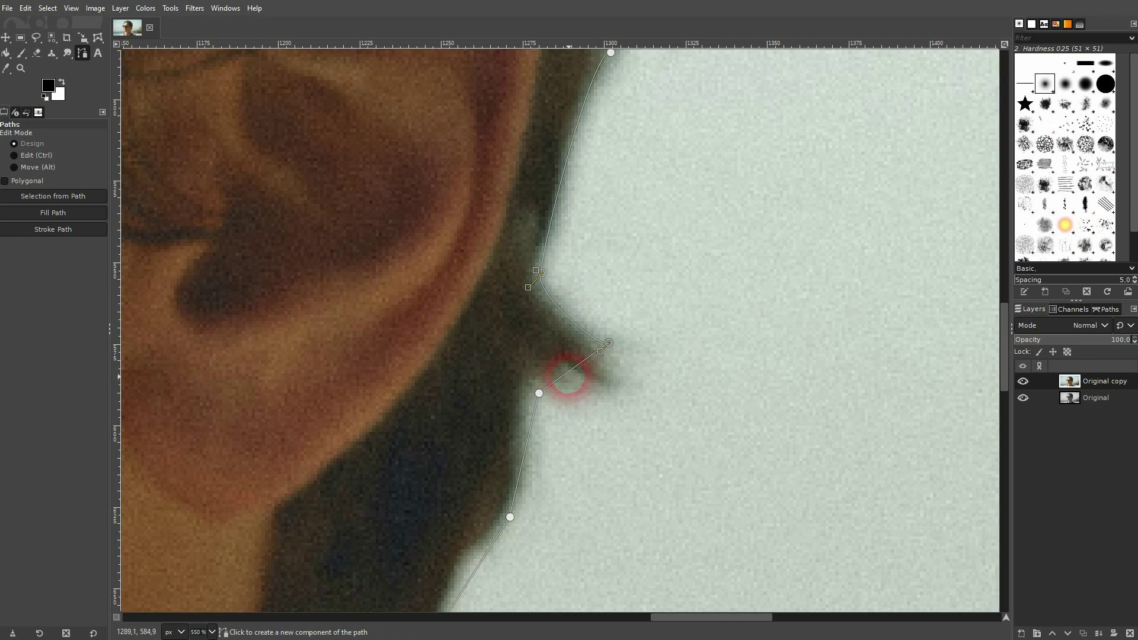
pyautogui.click(534, 434)
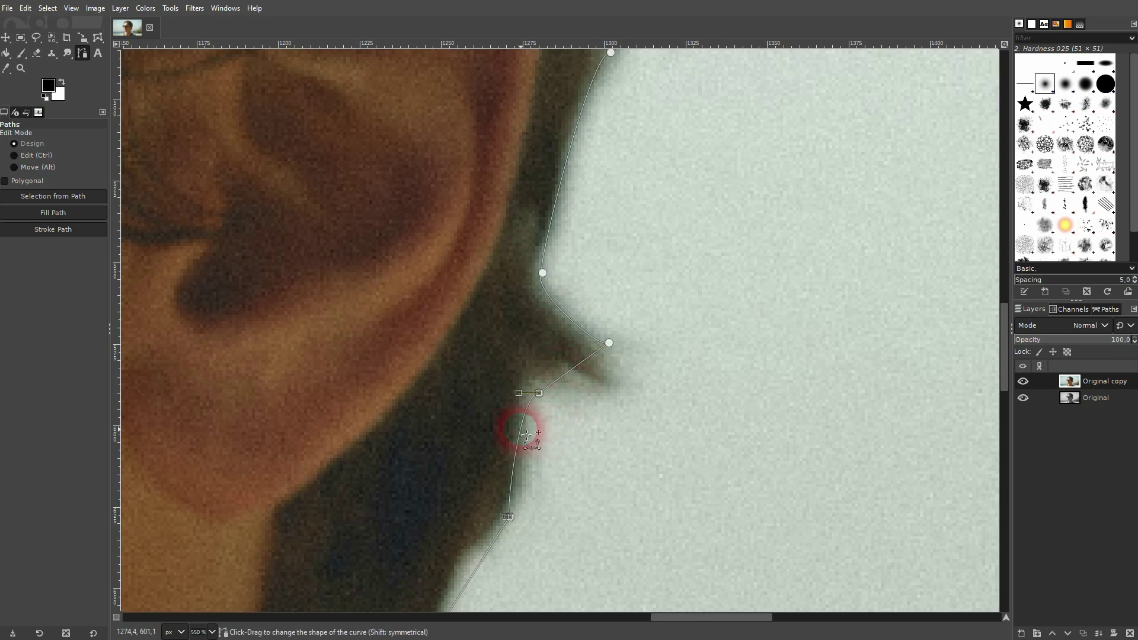
pyautogui.moveTo(551, 501); pyautogui.dragTo(719, 157)
# Bend the segments down the neck edge toward the shoulder and collar.
pyautogui.moveTo(644, 242); pyautogui.dragTo(639, 233)
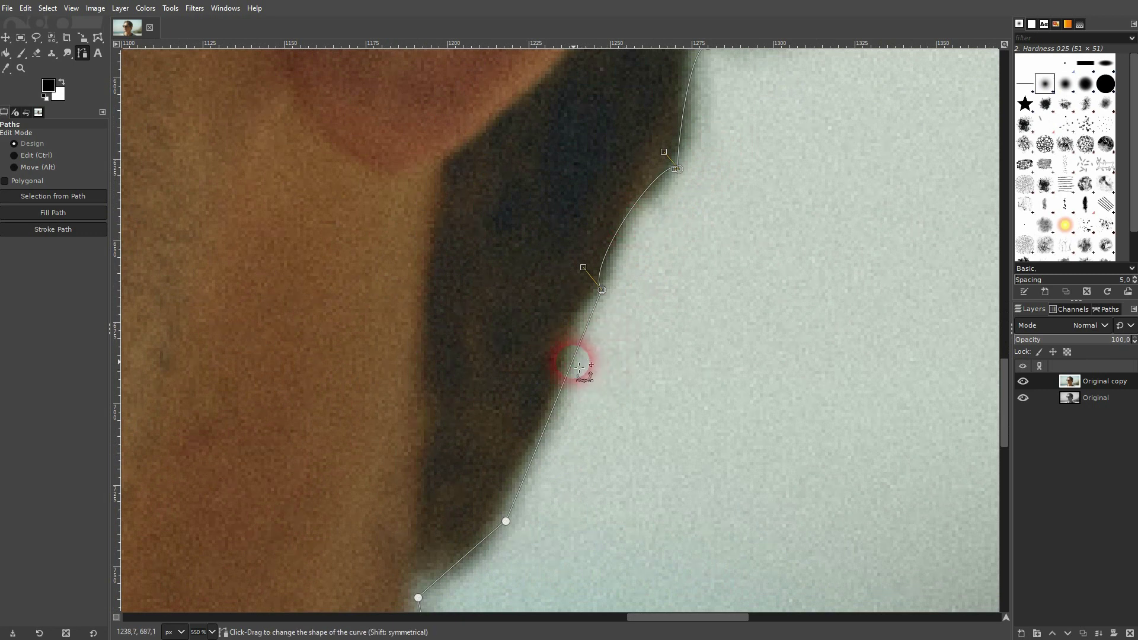
pyautogui.scroll(-6, 591, 463)
pyautogui.hscroll(-2, 591, 462)
pyautogui.scroll(-6, 516, 488)
pyautogui.hscroll(2, 516, 488)
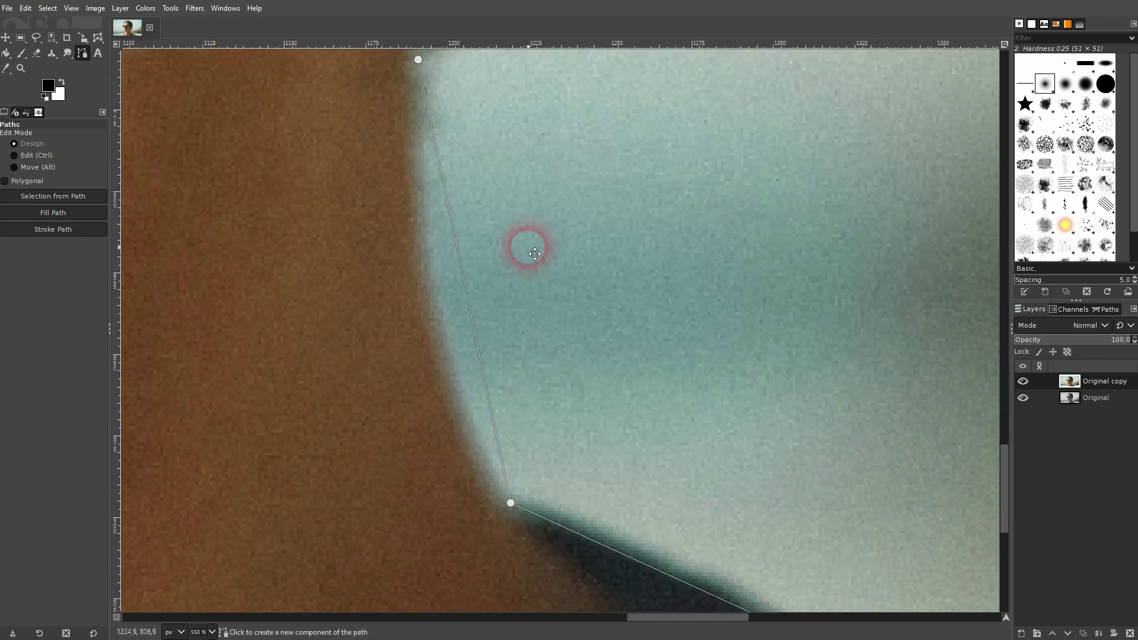
pyautogui.moveTo(484, 269); pyautogui.dragTo(444, 301)
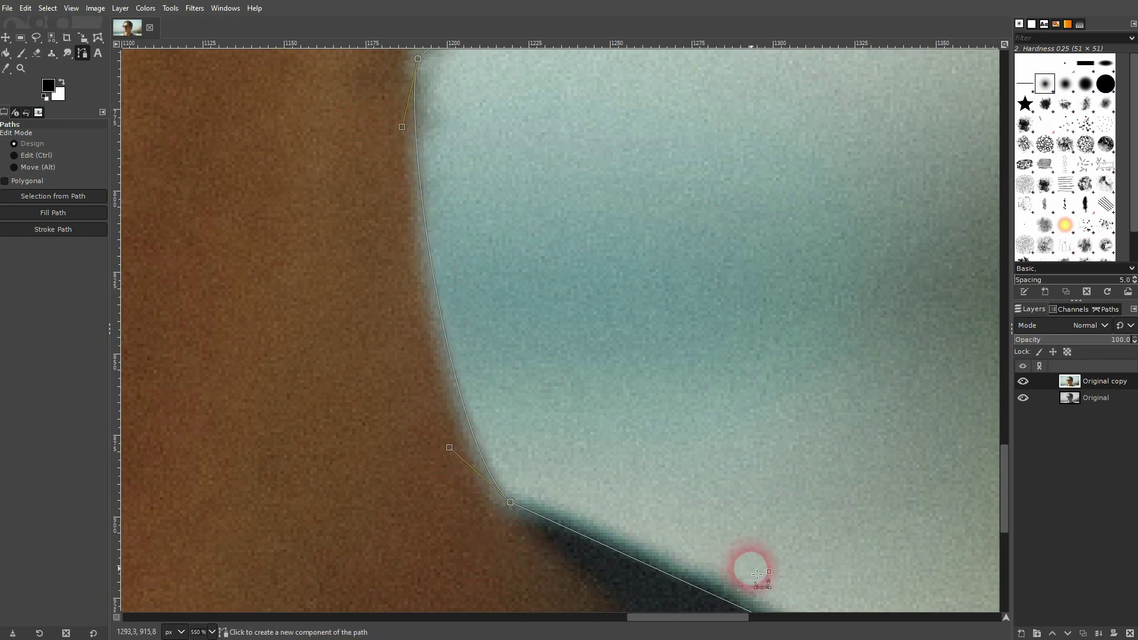
pyautogui.moveTo(593, 469); pyautogui.dragTo(318, 277)
pyautogui.scroll(-1, 665, 468)
pyautogui.scroll(-2, 665, 468)
pyautogui.moveTo(574, 525); pyautogui.dragTo(483, 334)
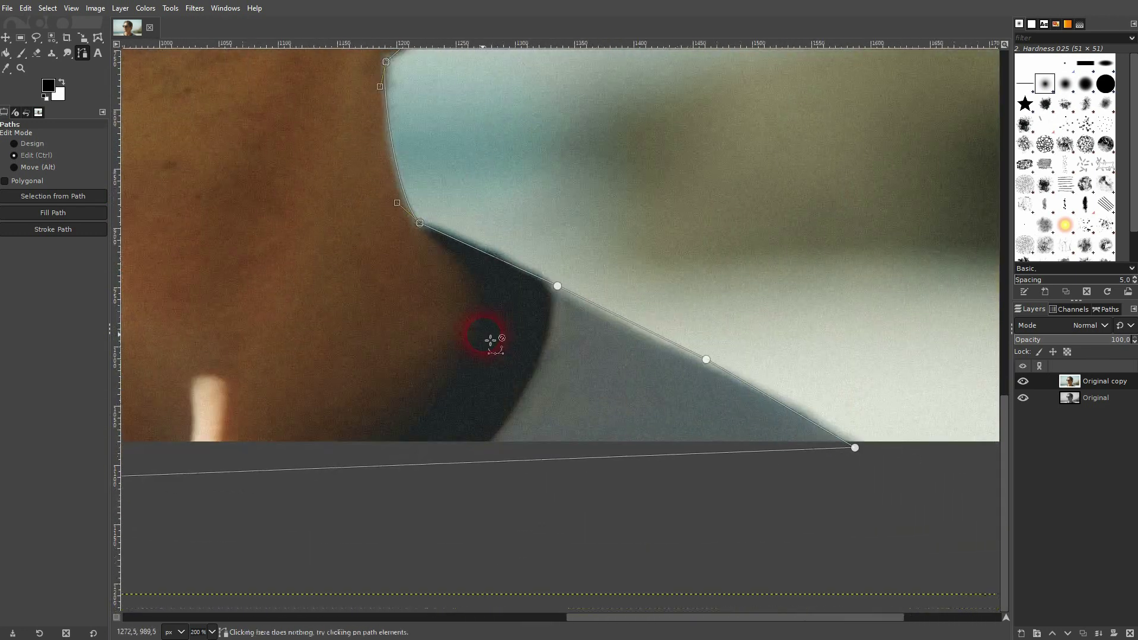
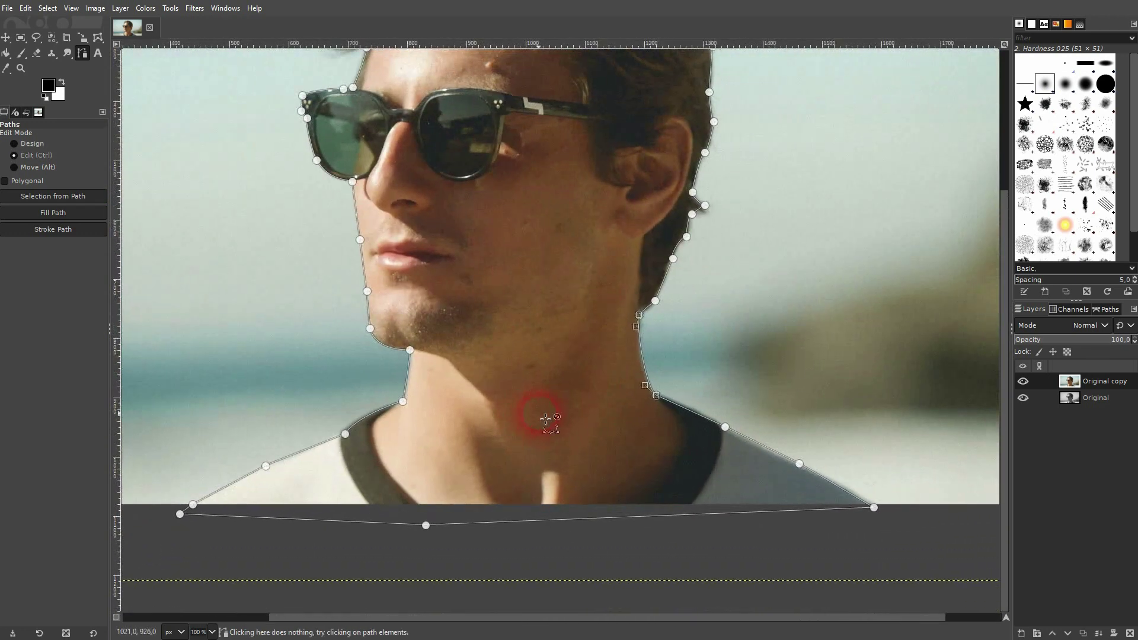
# Zoom out to show the whole portrait with the finished outline path.
pyautogui.moveTo(592, 306); pyautogui.dragTo(658, 396)
# Convert the traced path into a selection from the canvas menu.
pyautogui.rightClick(617, 361)
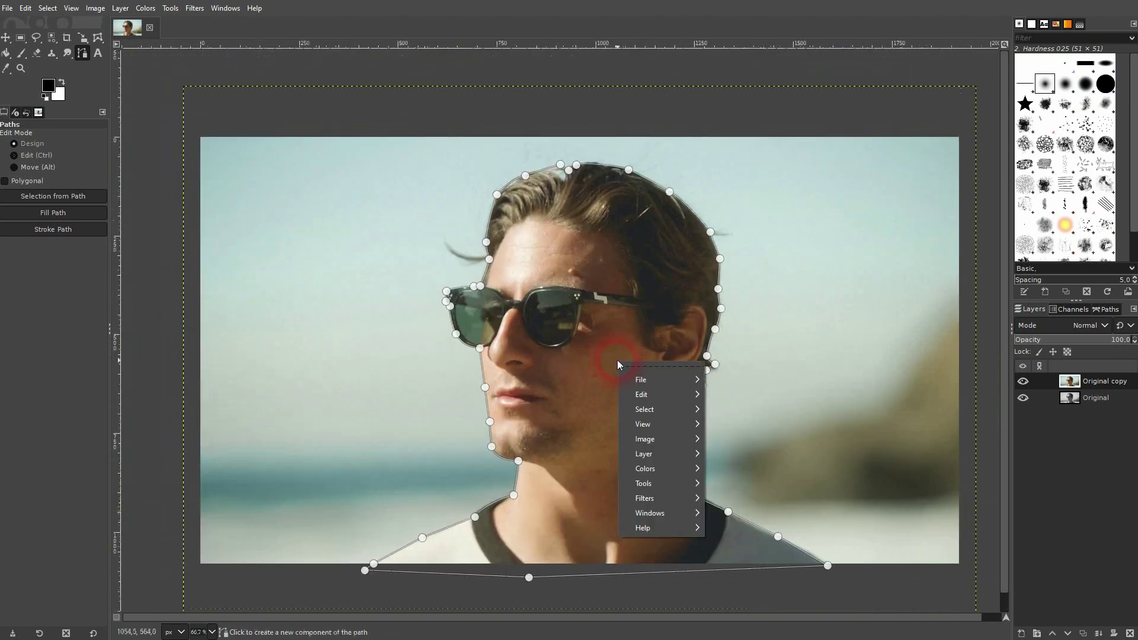
pyautogui.moveTo(677, 408)
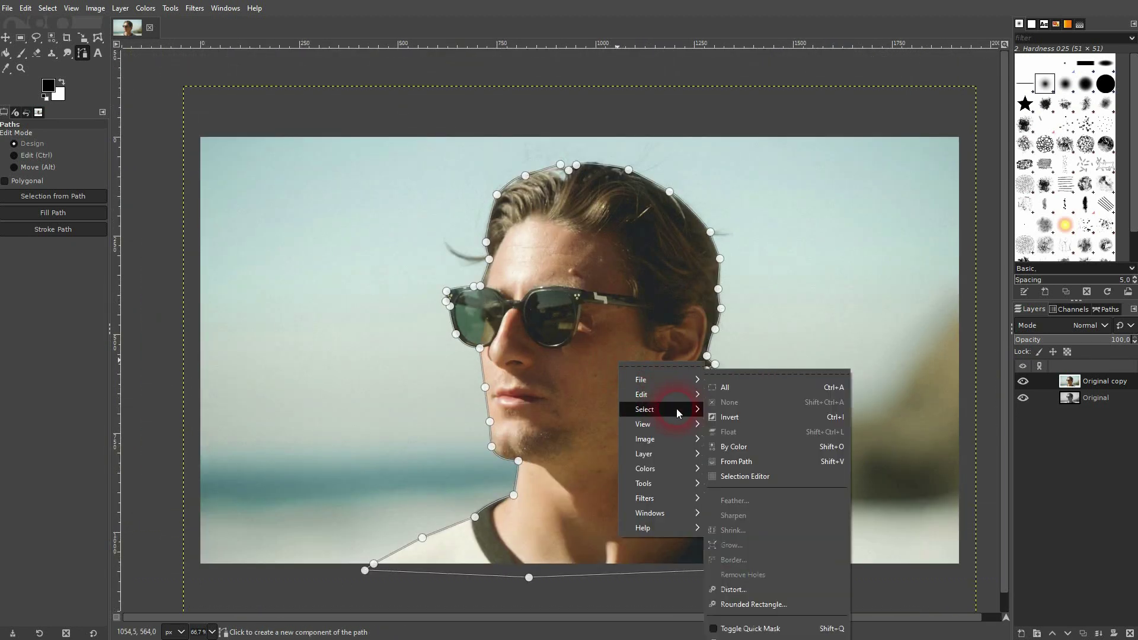
pyautogui.click(747, 458)
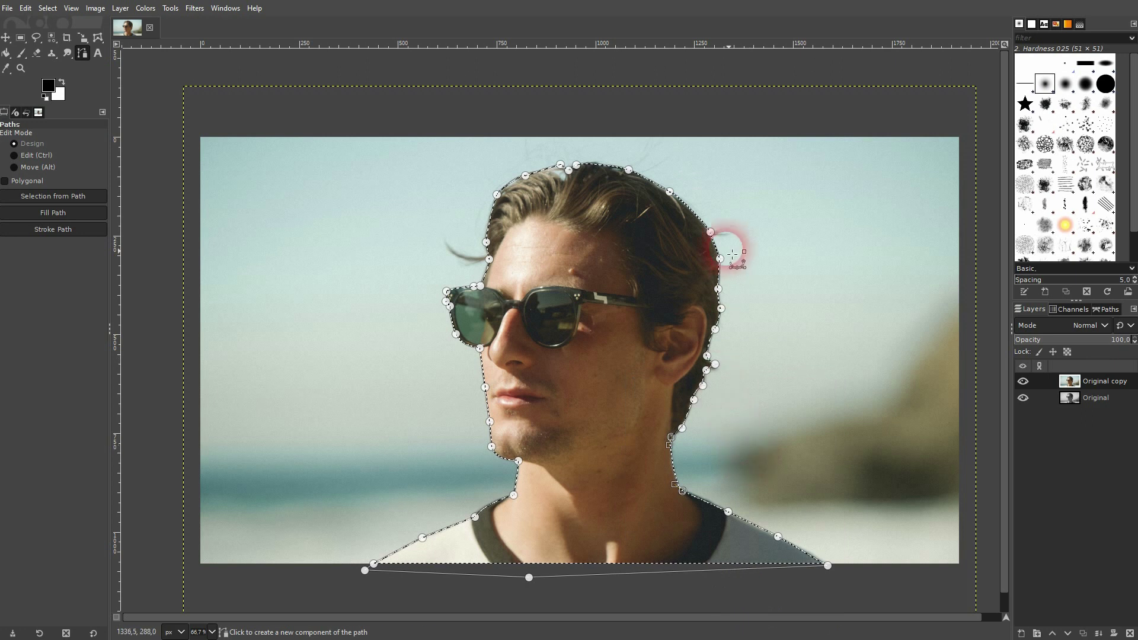
# Add a selection-based layer mask to Original copy so the background shows grey.
pyautogui.click(1113, 384)
pyautogui.rightClick(1113, 383)
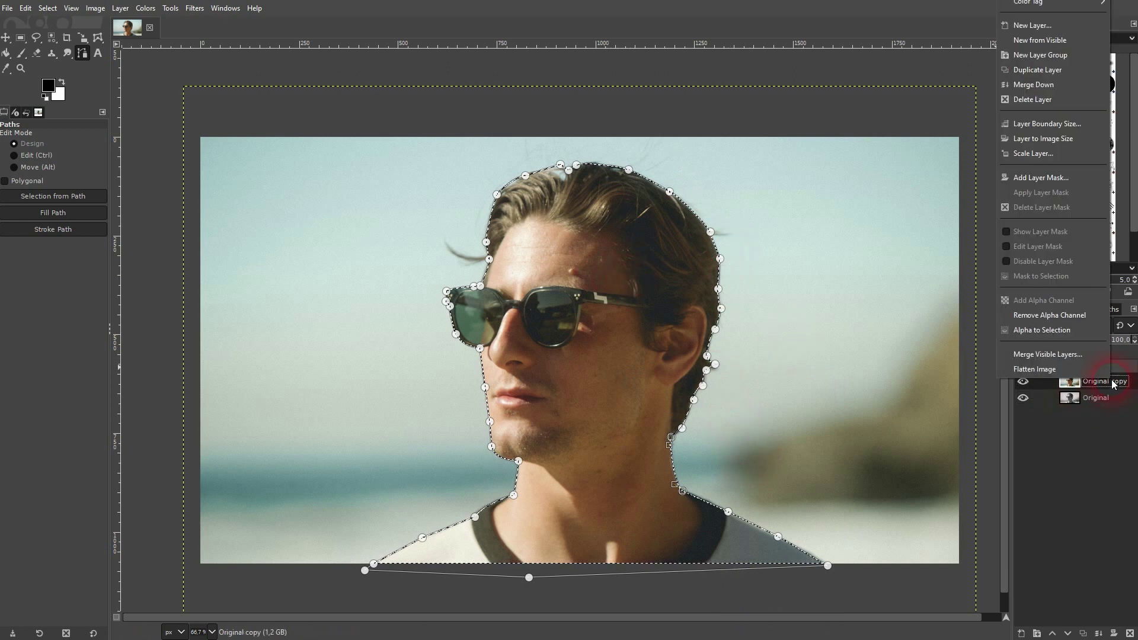
pyautogui.click(1041, 177)
pyautogui.click(1046, 186)
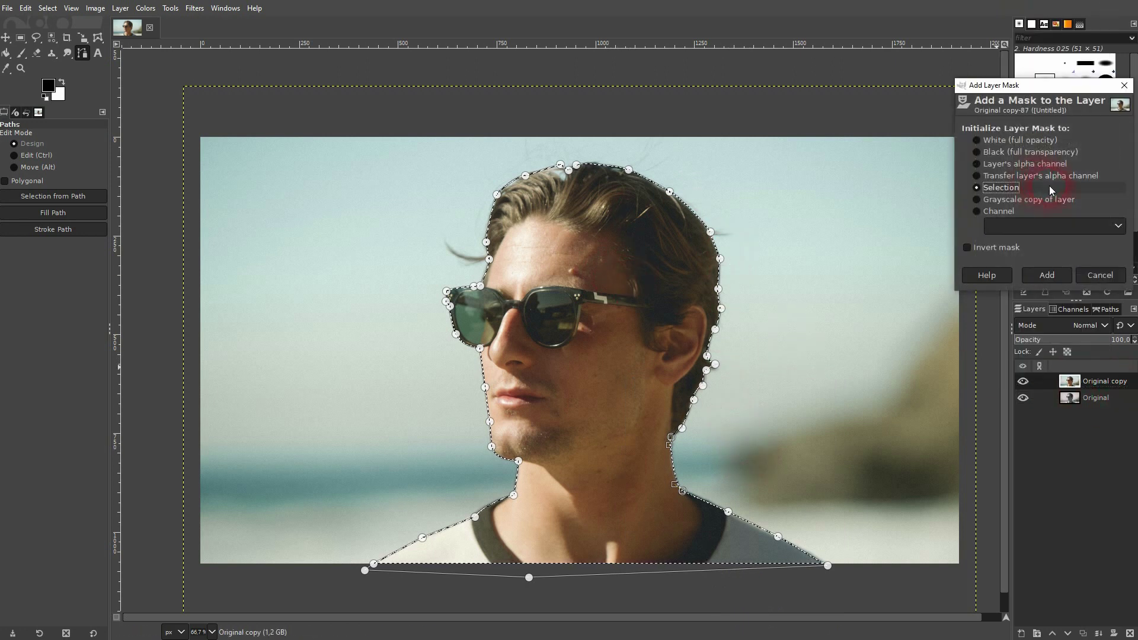
pyautogui.moveTo(1052, 88); pyautogui.dragTo(881, 89)
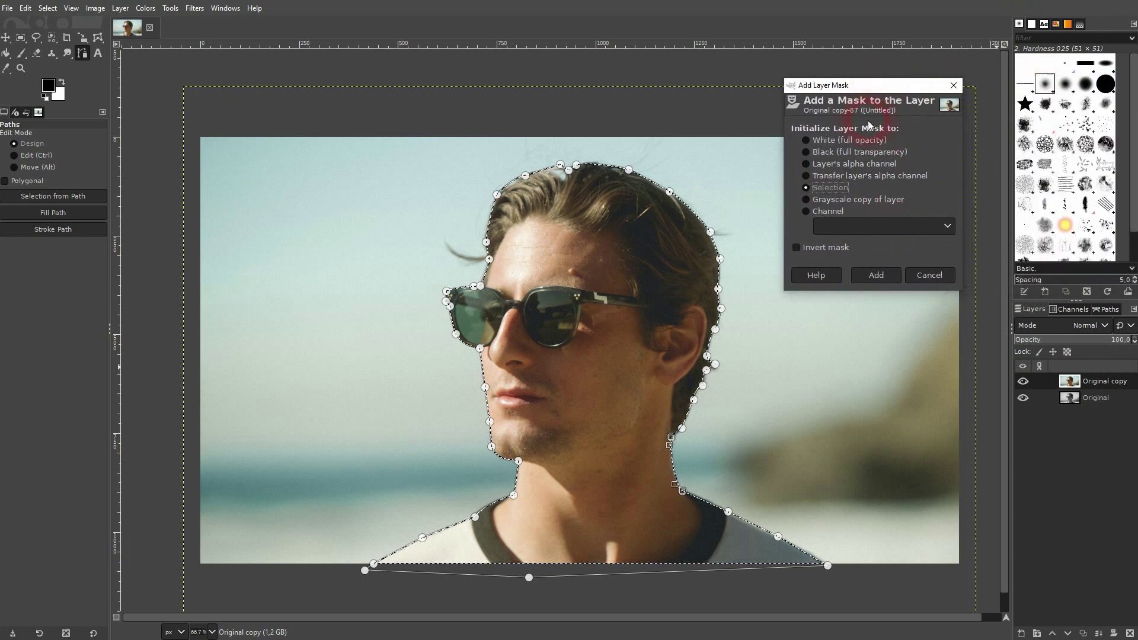
pyautogui.click(53, 90)
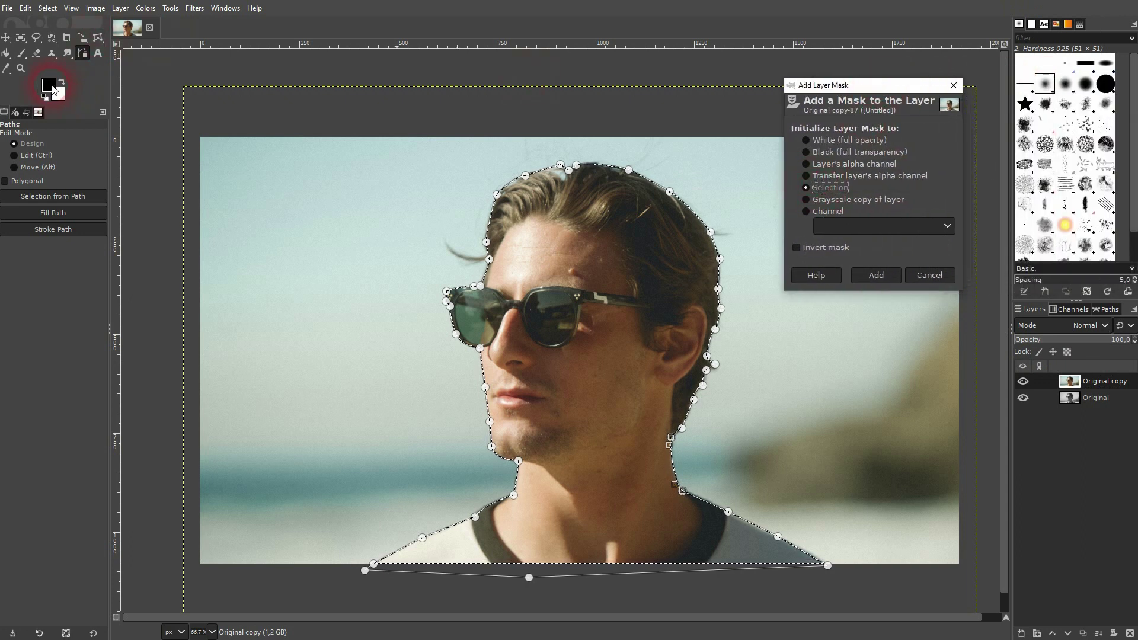
pyautogui.click(877, 271)
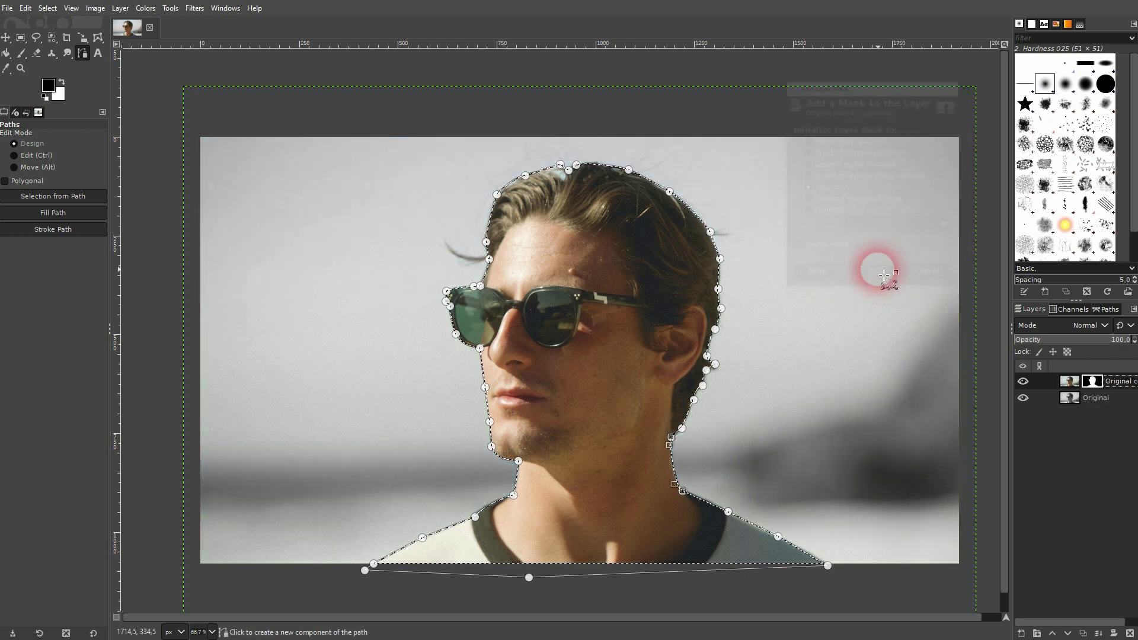
pyautogui.click(1097, 389)
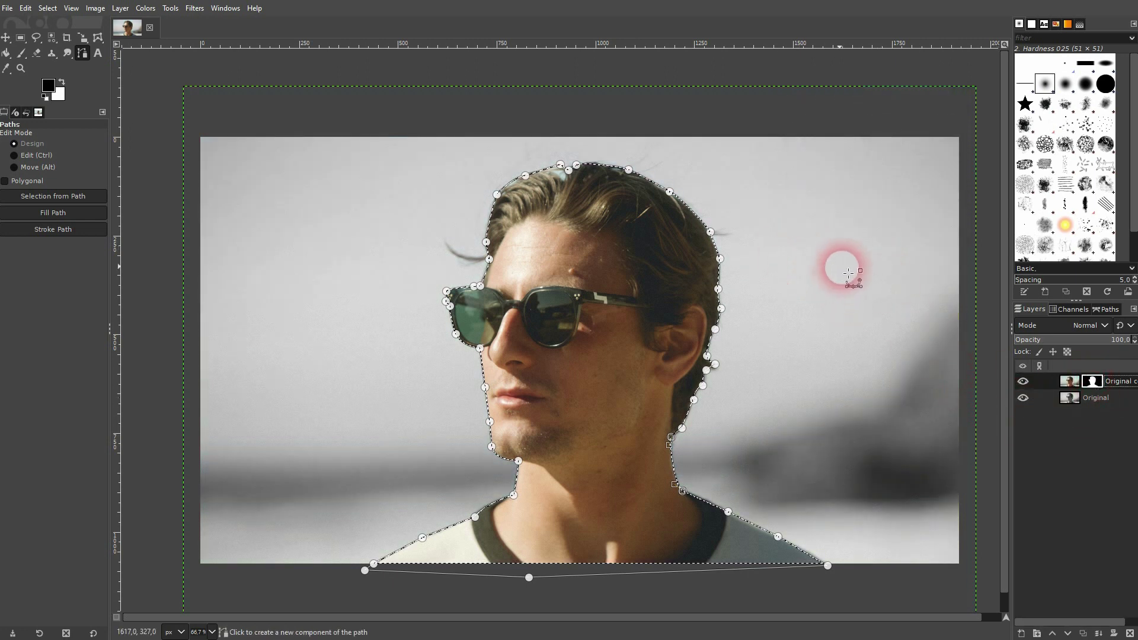
# Rename the masked Original copy layer to 'Copy' and start a new layer.
pyautogui.click(1071, 382)
pyautogui.click(1021, 382)
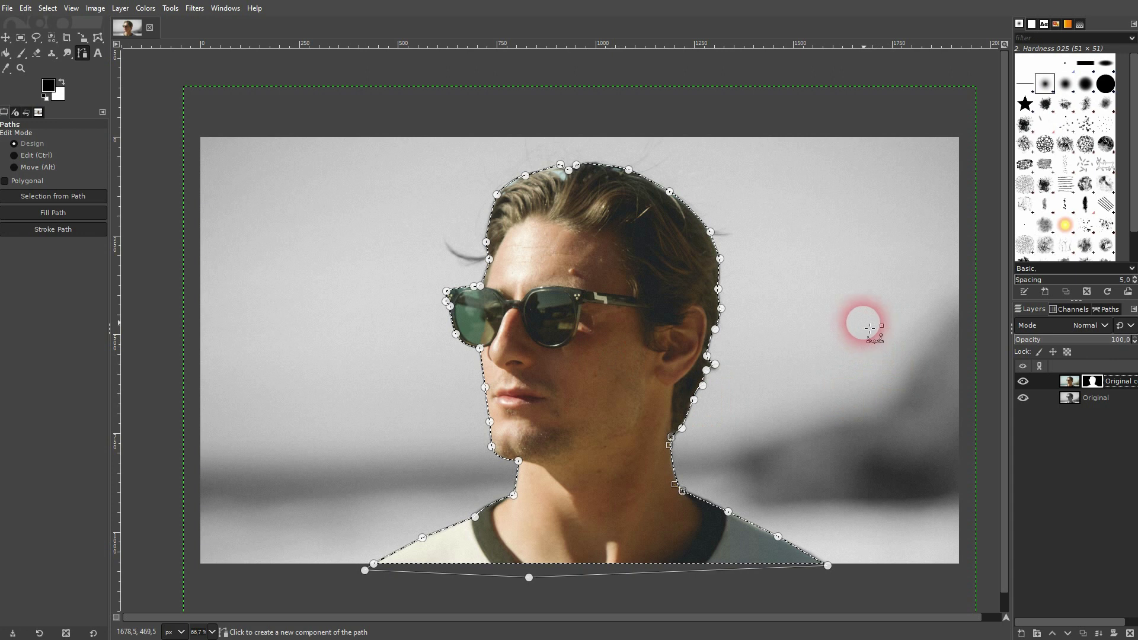
pyautogui.press('space')
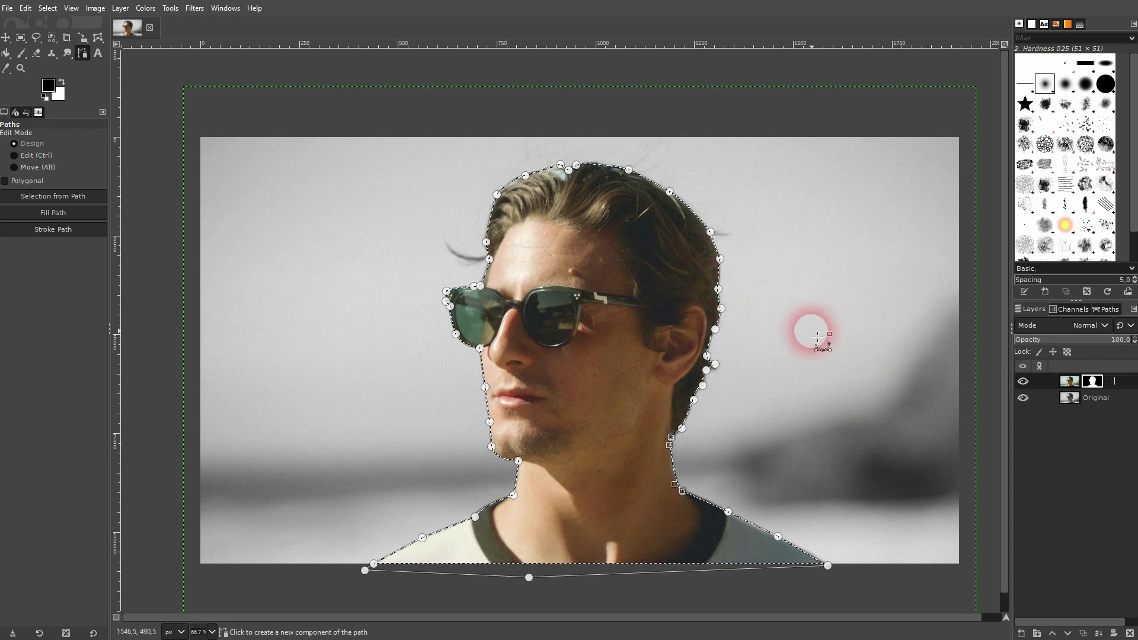
pyautogui.click(1068, 352)
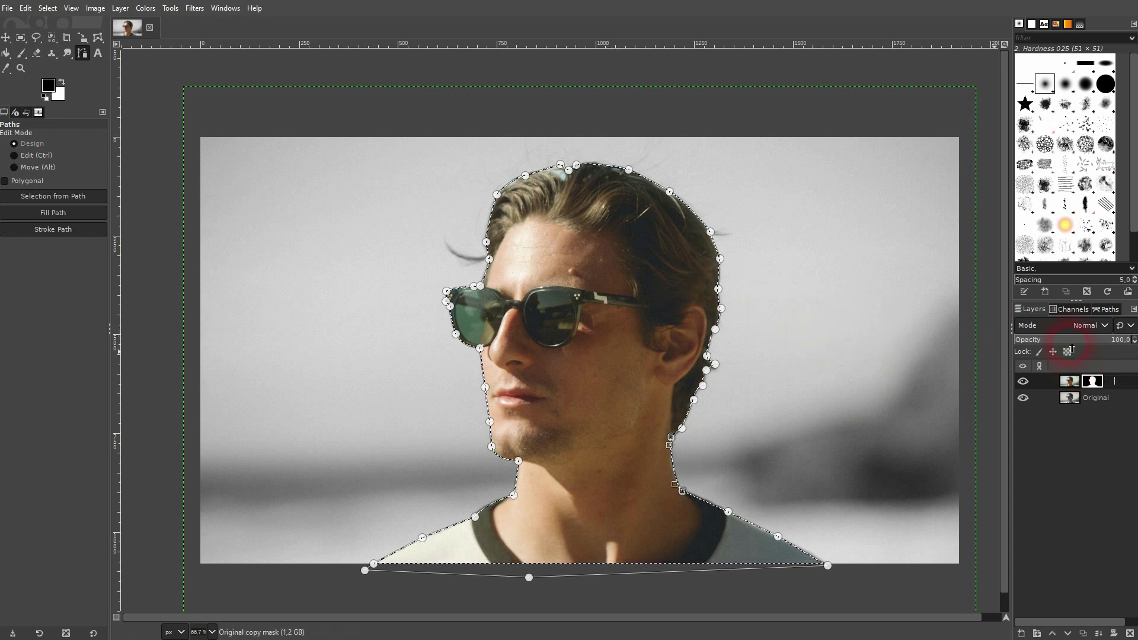
pyautogui.press('Return')
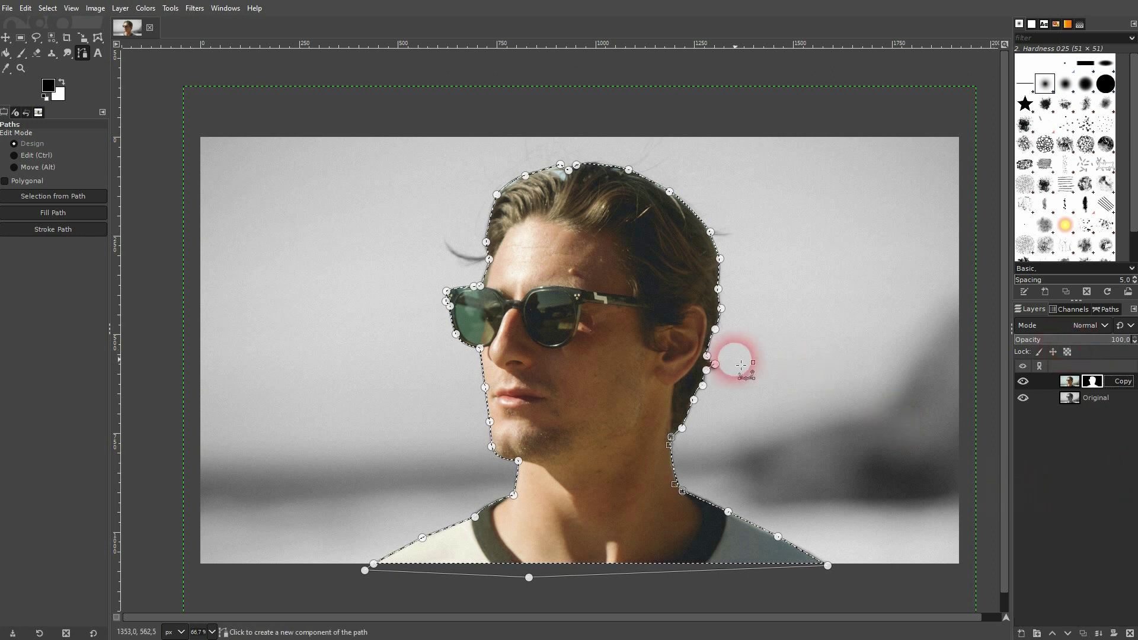
pyautogui.click(704, 382)
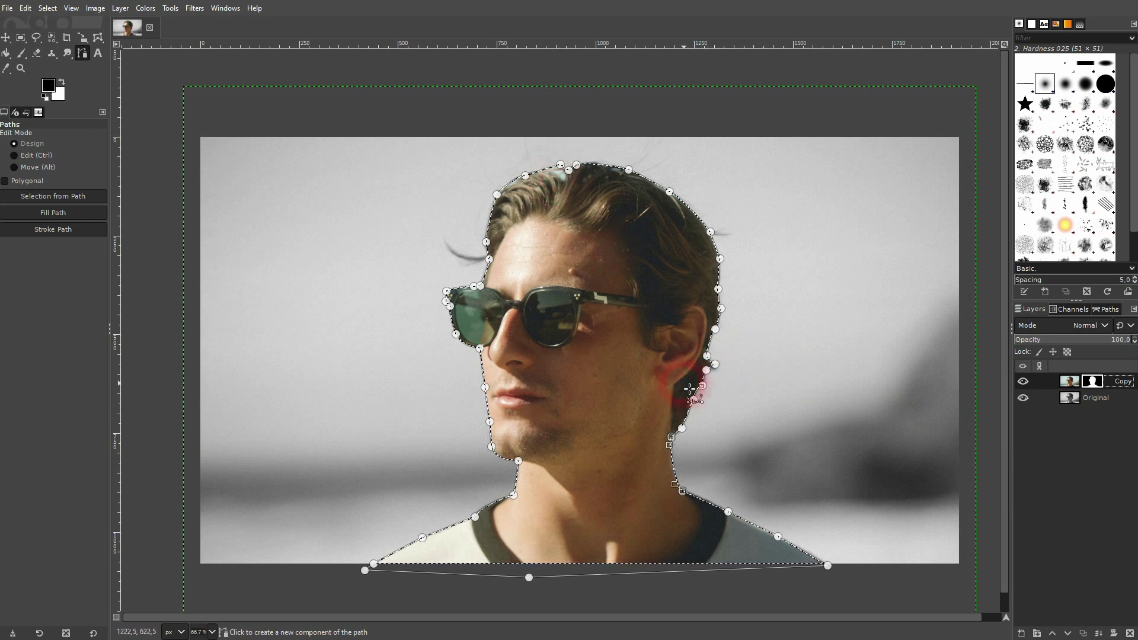
pyautogui.click(1021, 633)
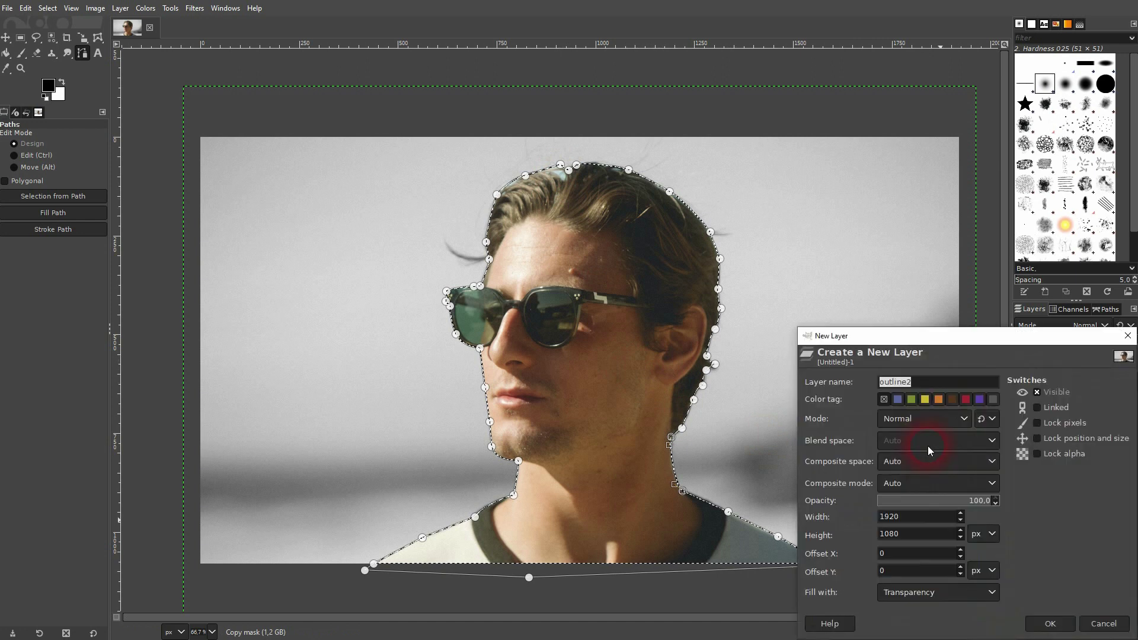
# Create the 'outline inner' layer and make white the foreground colour.
pyautogui.click(923, 383)
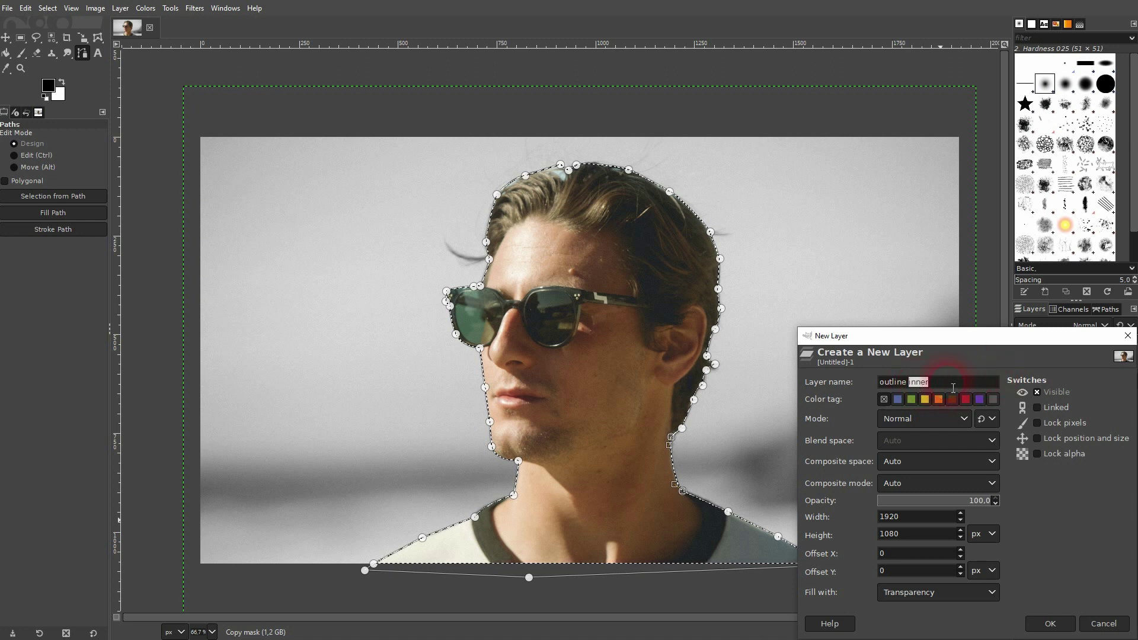
pyautogui.click(1050, 623)
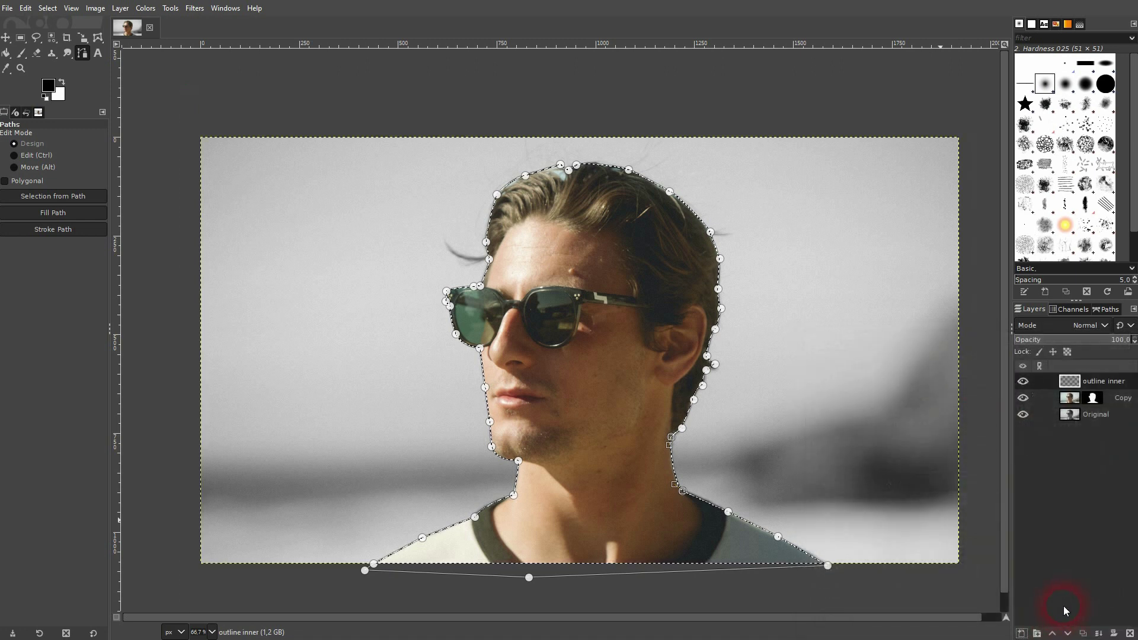
pyautogui.click(62, 86)
# Grow the current selection outward with Select > Grow.
pyautogui.click(47, 9)
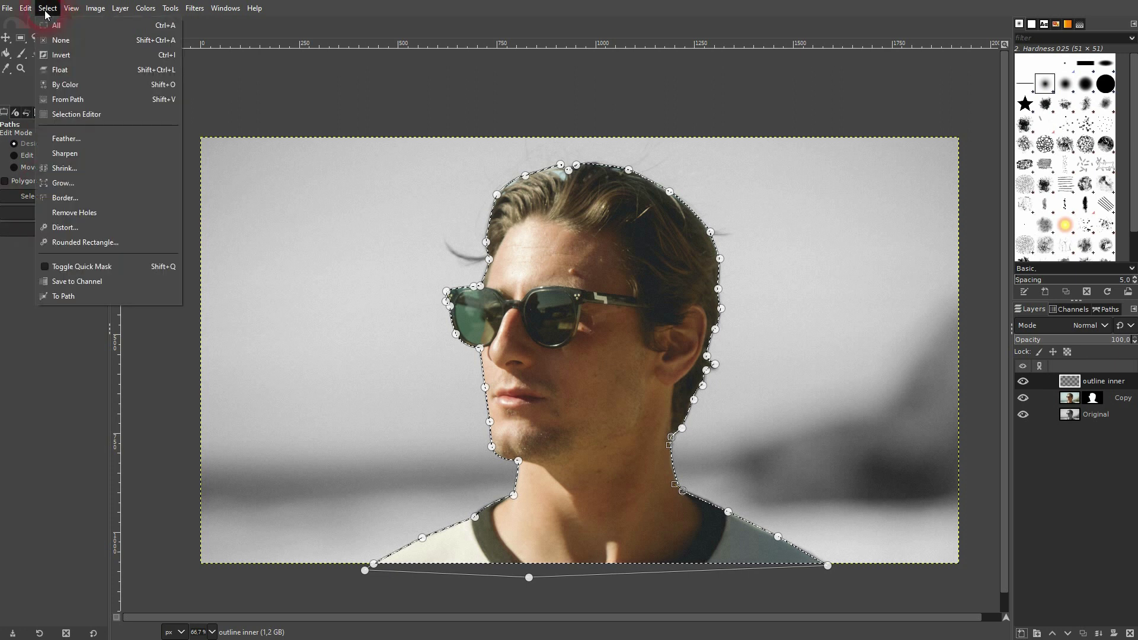
pyautogui.click(63, 183)
pyautogui.moveTo(98, 147); pyautogui.dragTo(305, 116)
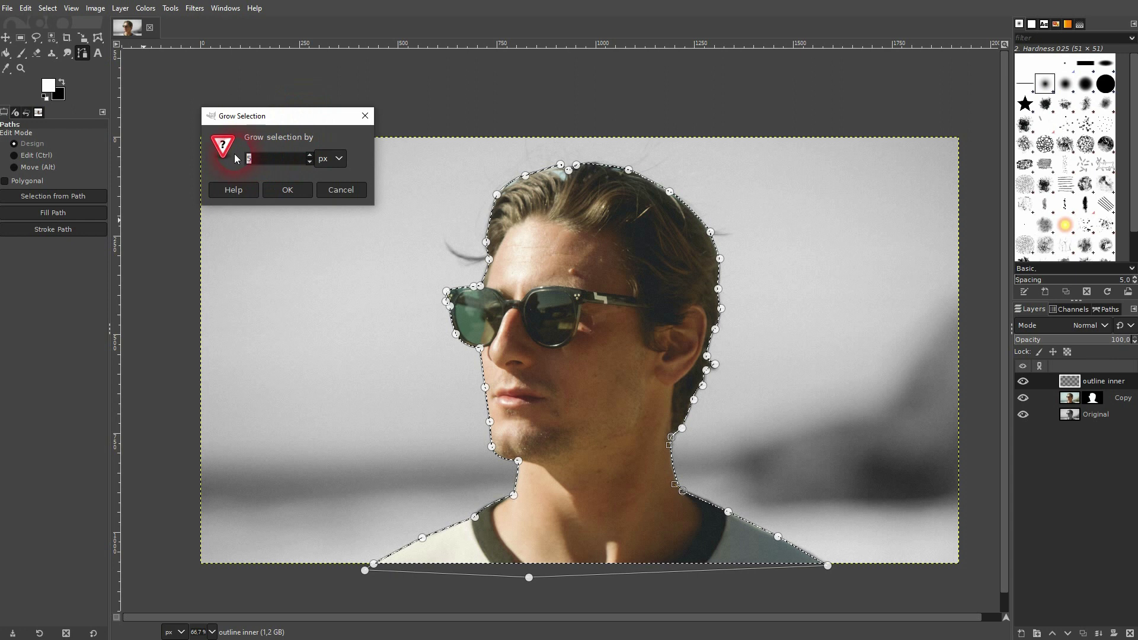
pyautogui.click(286, 190)
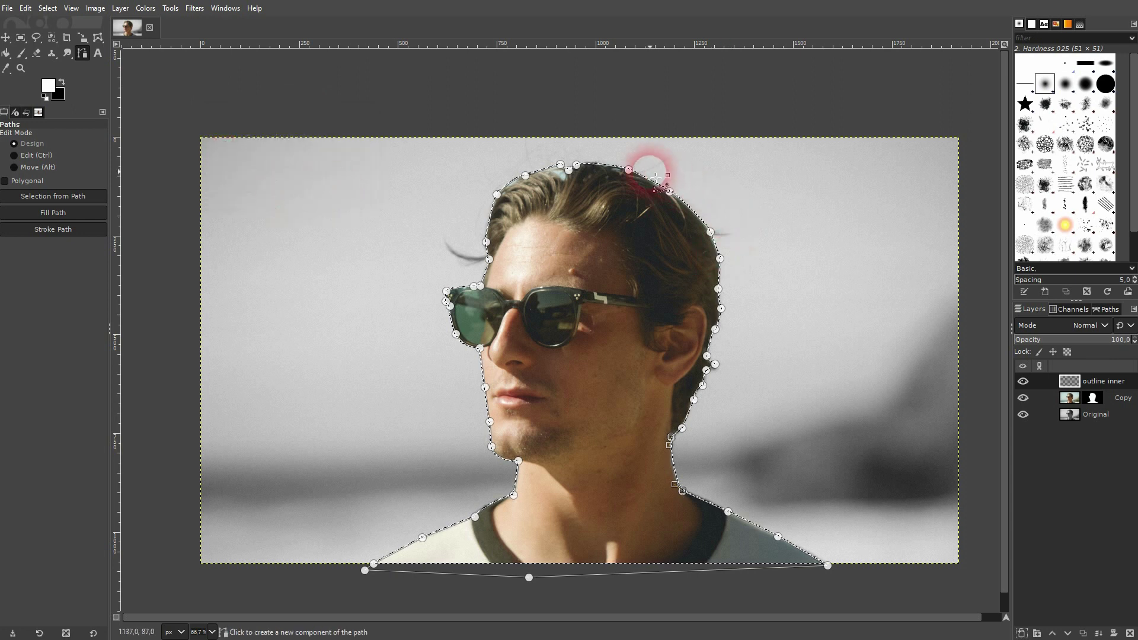
# Stroke the path onto outline inner with a 5 px white line.
pyautogui.click(36, 230)
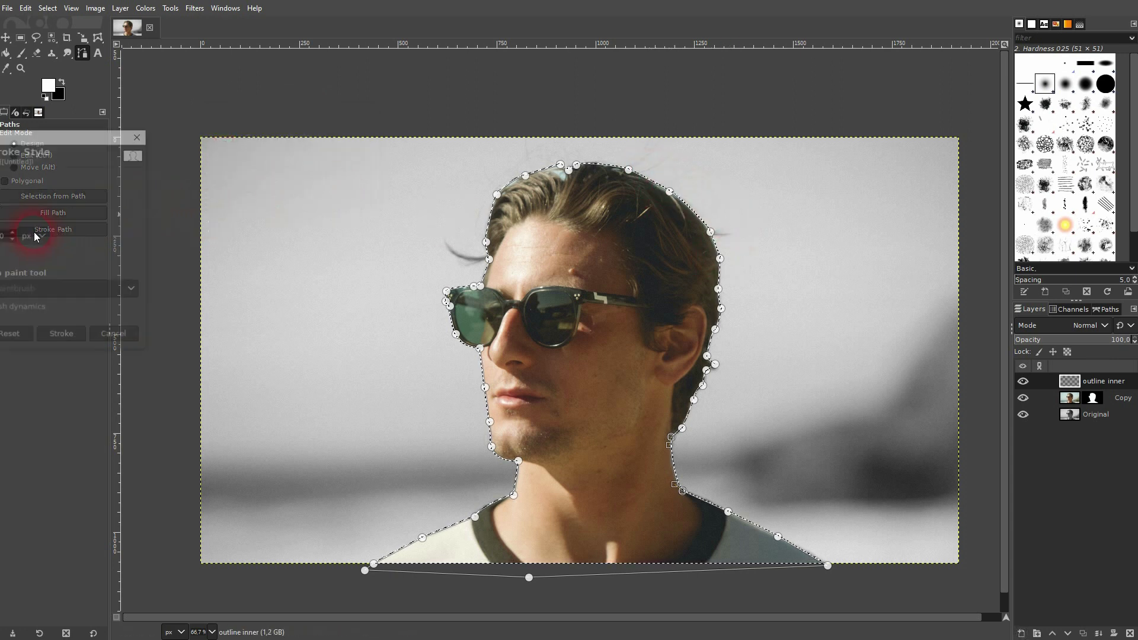
pyautogui.moveTo(56, 141); pyautogui.dragTo(439, 118)
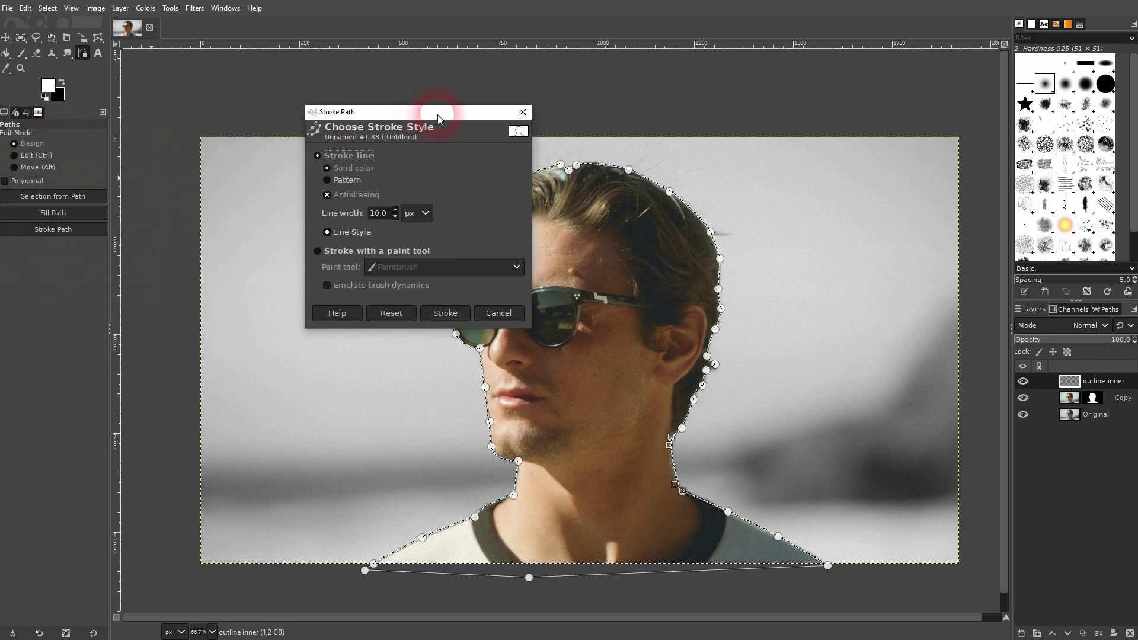
pyautogui.doubleClick(60, 81)
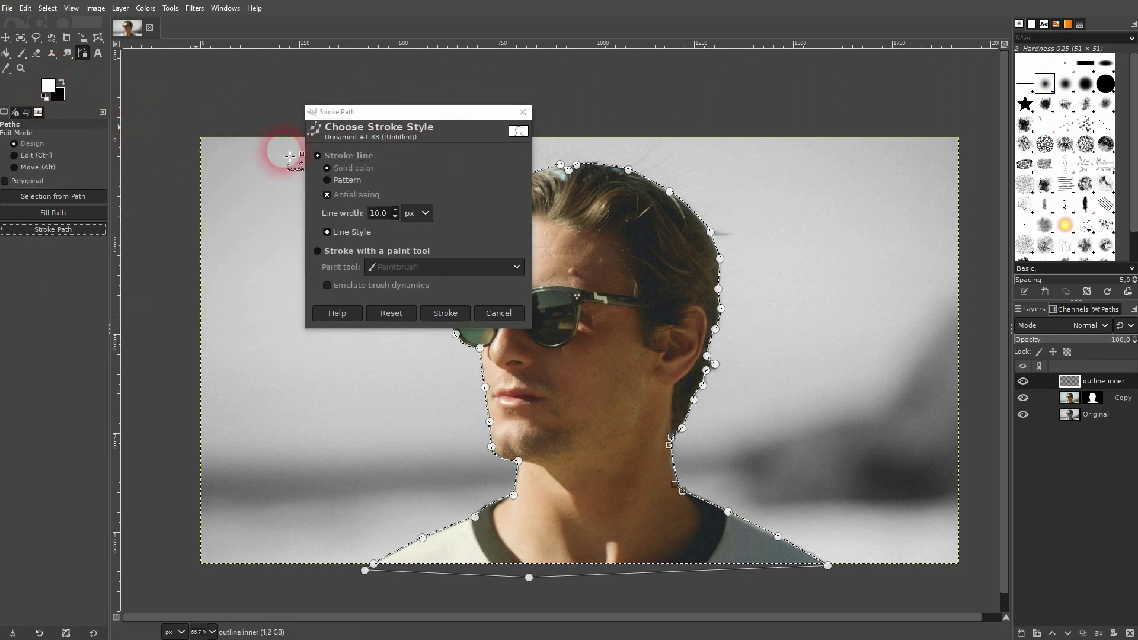
pyautogui.click(352, 218)
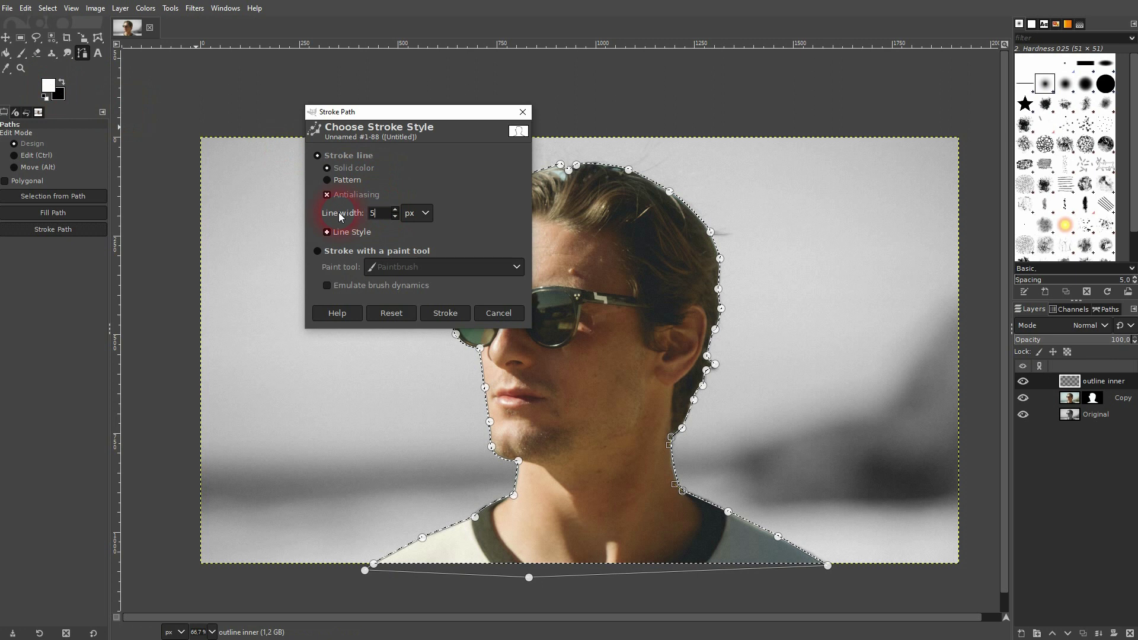
pyautogui.click(445, 313)
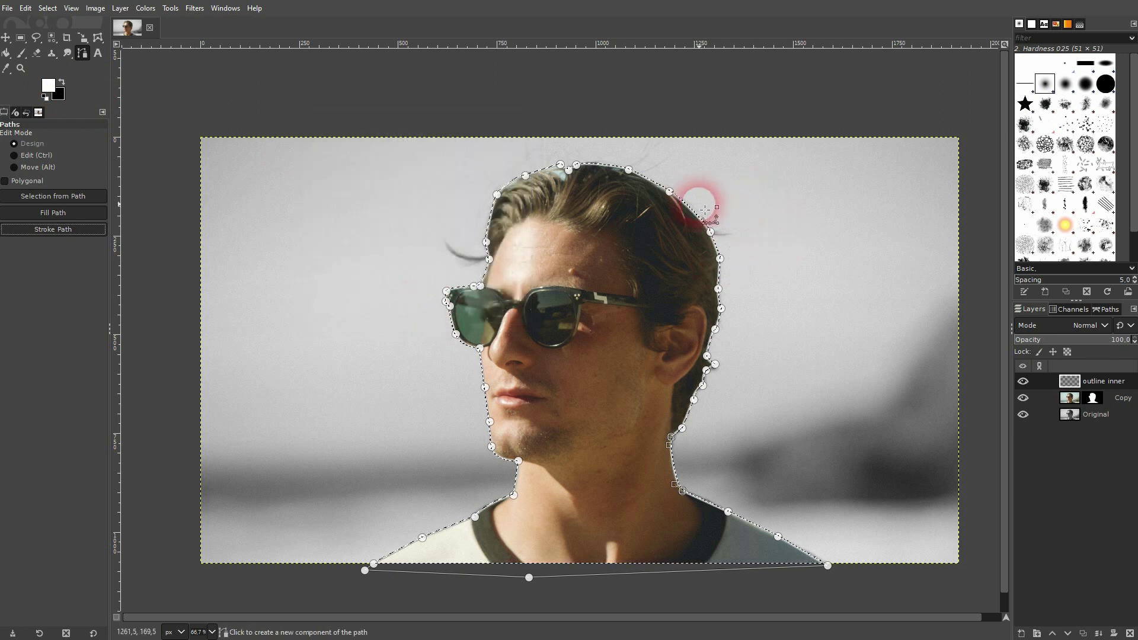
# Add a new transparent layer named 'outline outer'.
pyautogui.click(1020, 633)
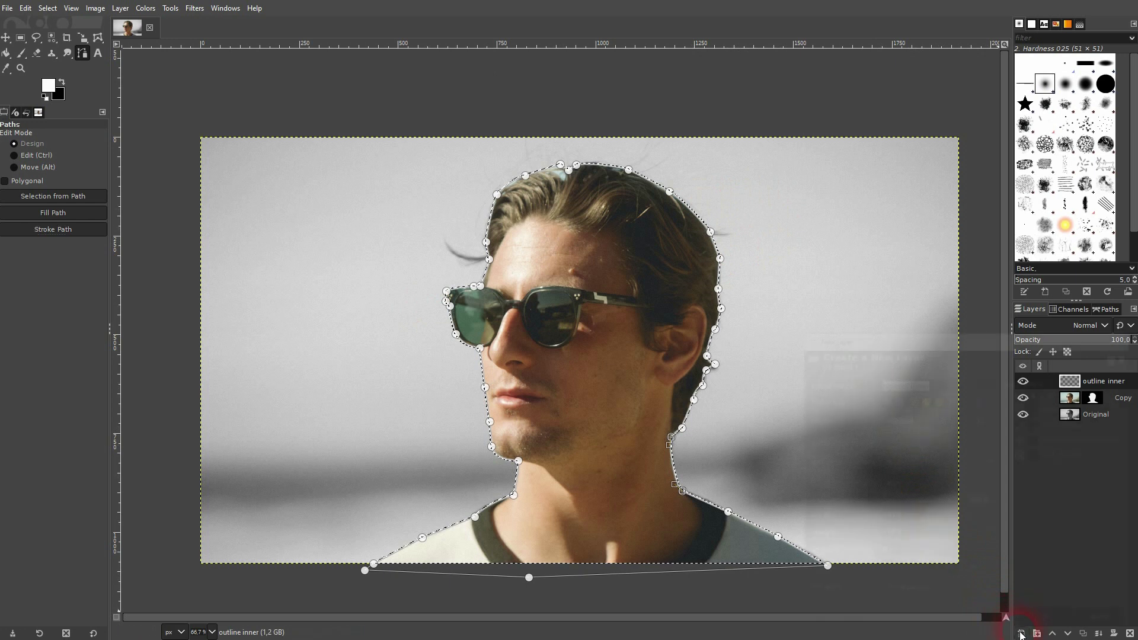
pyautogui.click(920, 381)
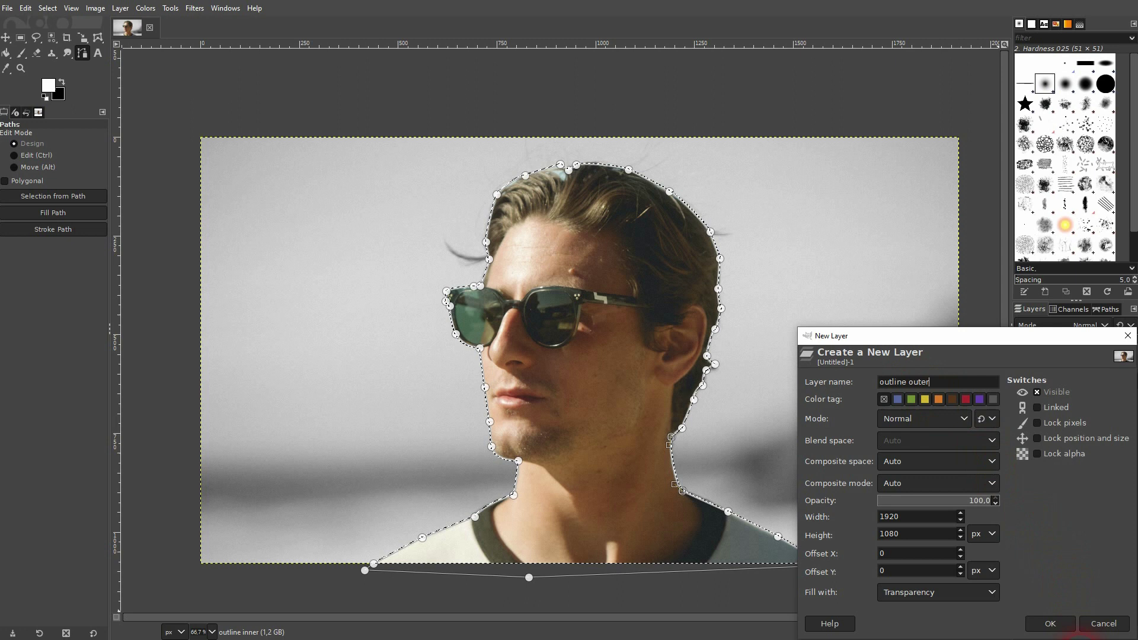
pyautogui.click(928, 598)
pyautogui.click(936, 563)
pyautogui.click(1052, 624)
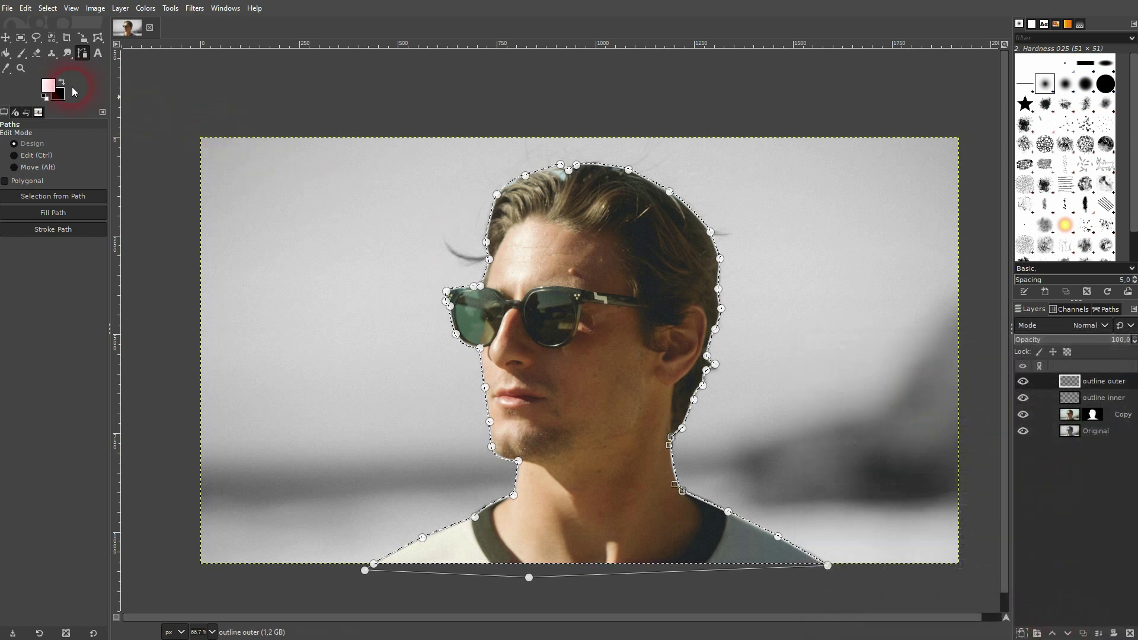
# Set the foreground colour to a bright blue.
pyautogui.click(53, 86)
pyautogui.click(374, 138)
pyautogui.moveTo(346, 138); pyautogui.dragTo(362, 106)
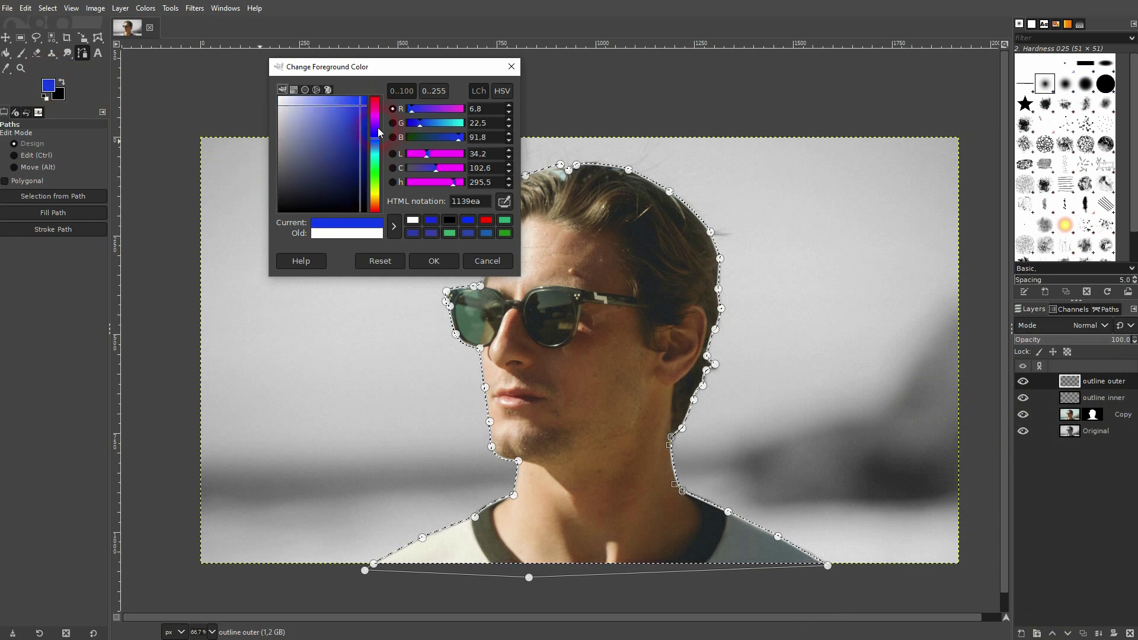
pyautogui.click(373, 172)
pyautogui.moveTo(373, 174); pyautogui.dragTo(375, 136)
pyautogui.moveTo(354, 99); pyautogui.dragTo(350, 102)
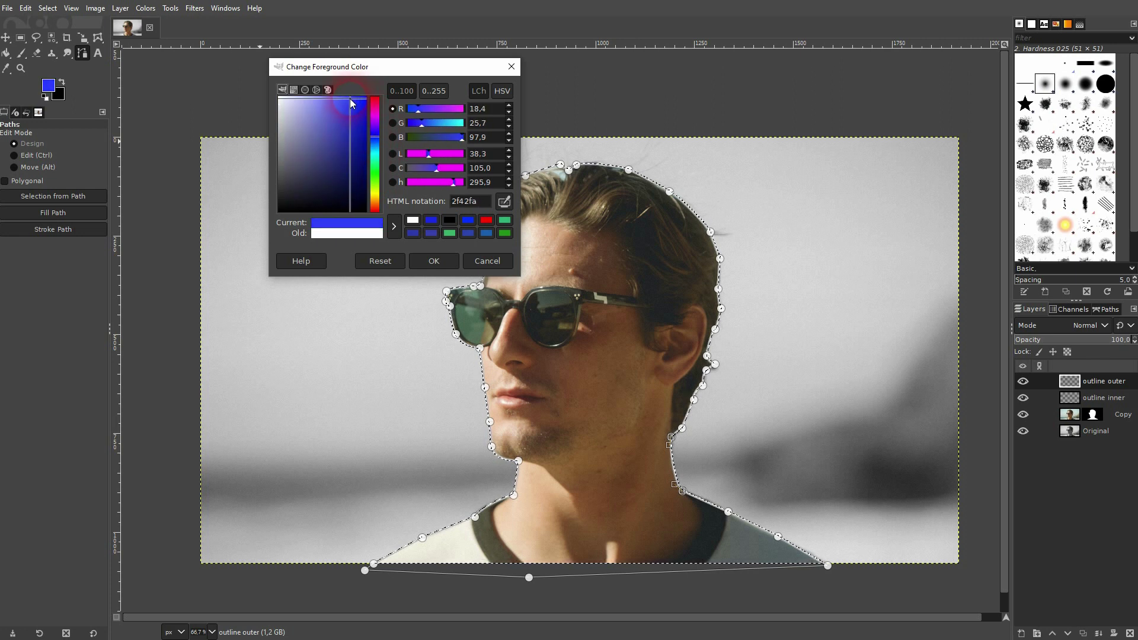
pyautogui.click(449, 262)
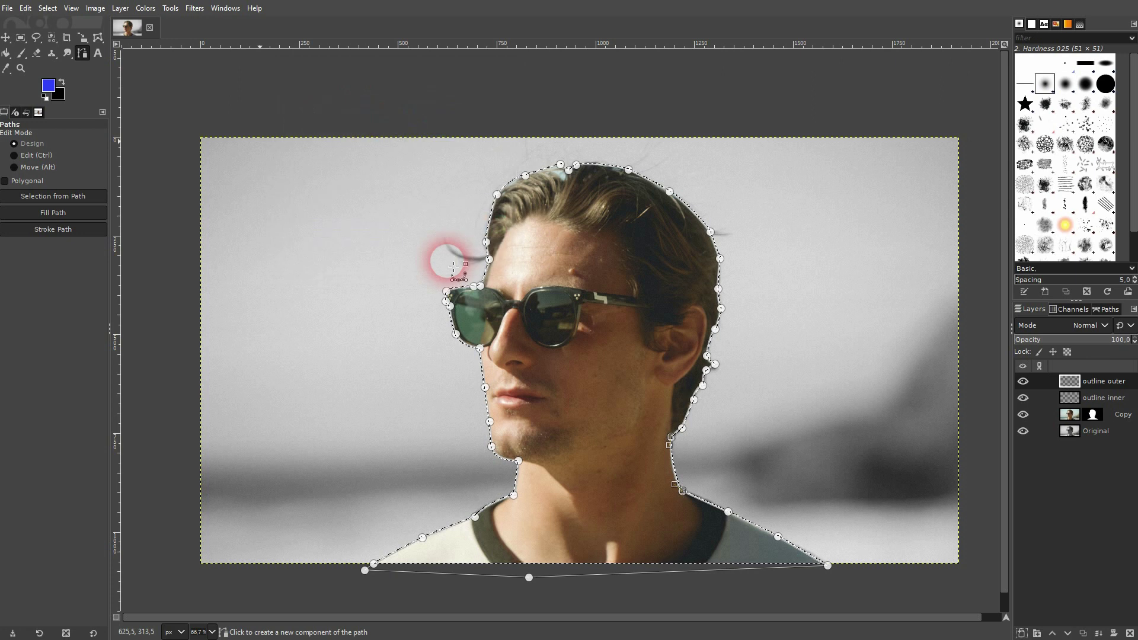
# Grow the selection again by the set amount.
pyautogui.click(104, 234)
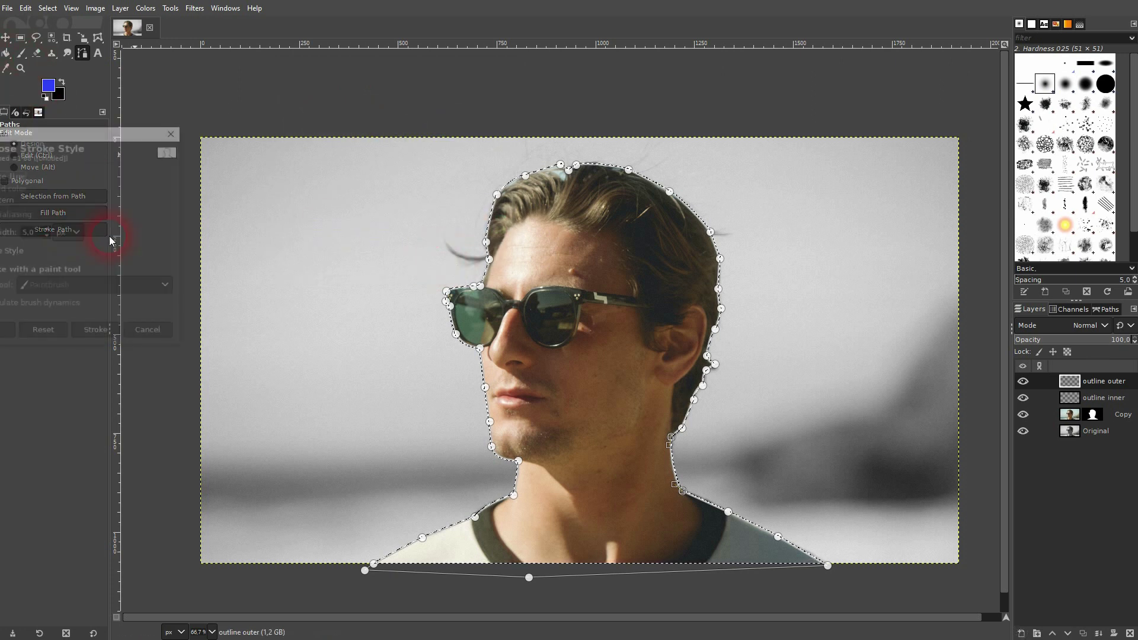
pyautogui.click(171, 133)
pyautogui.click(48, 8)
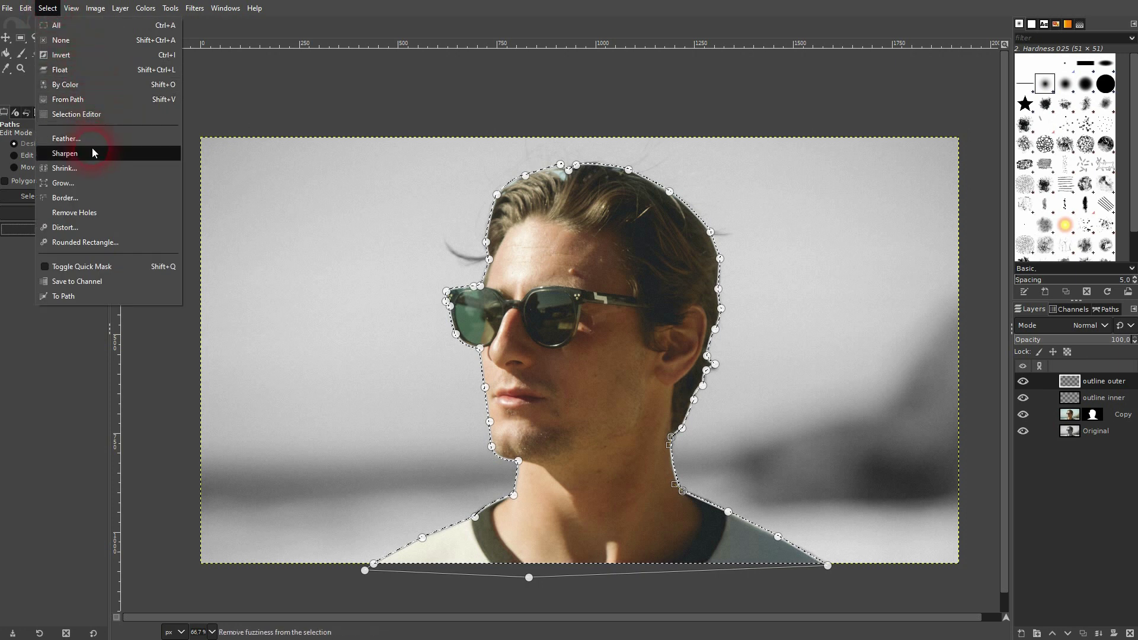
pyautogui.click(87, 181)
pyautogui.moveTo(99, 156); pyautogui.dragTo(202, 156)
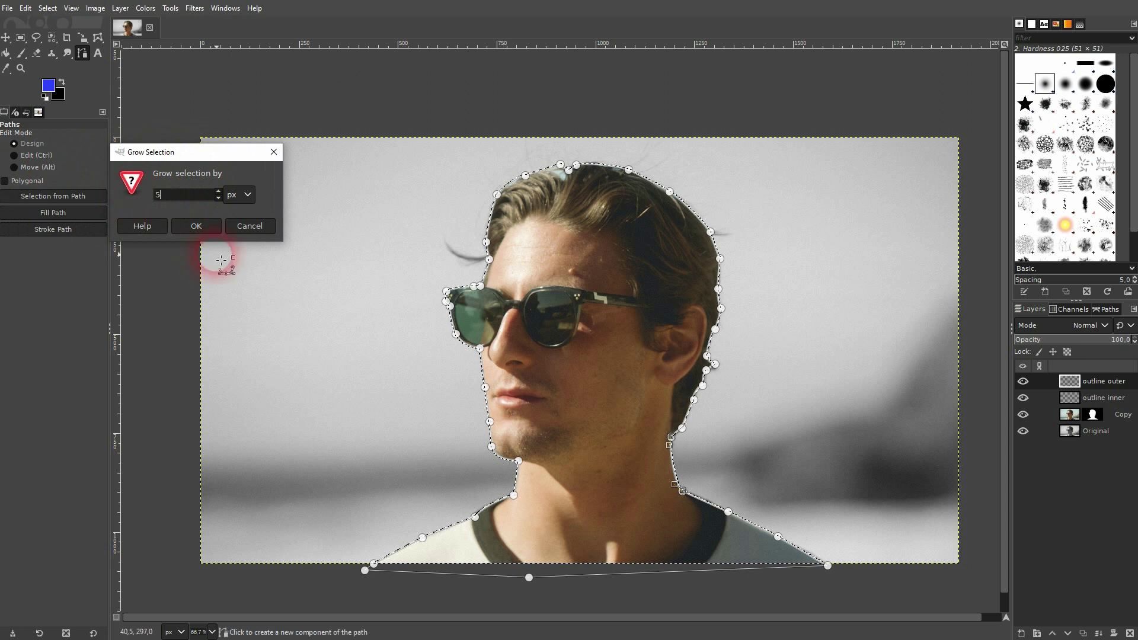
pyautogui.click(196, 226)
# Stroke the path in blue, then undo that first attempt.
pyautogui.click(54, 228)
pyautogui.moveTo(83, 135); pyautogui.dragTo(282, 133)
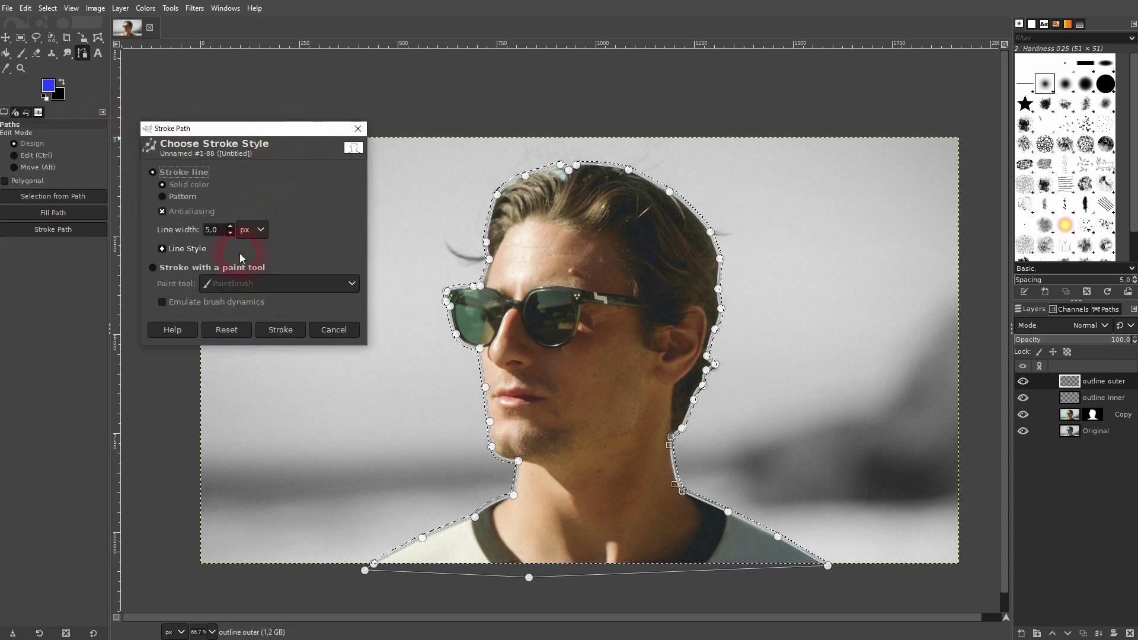
pyautogui.doubleClick(222, 232)
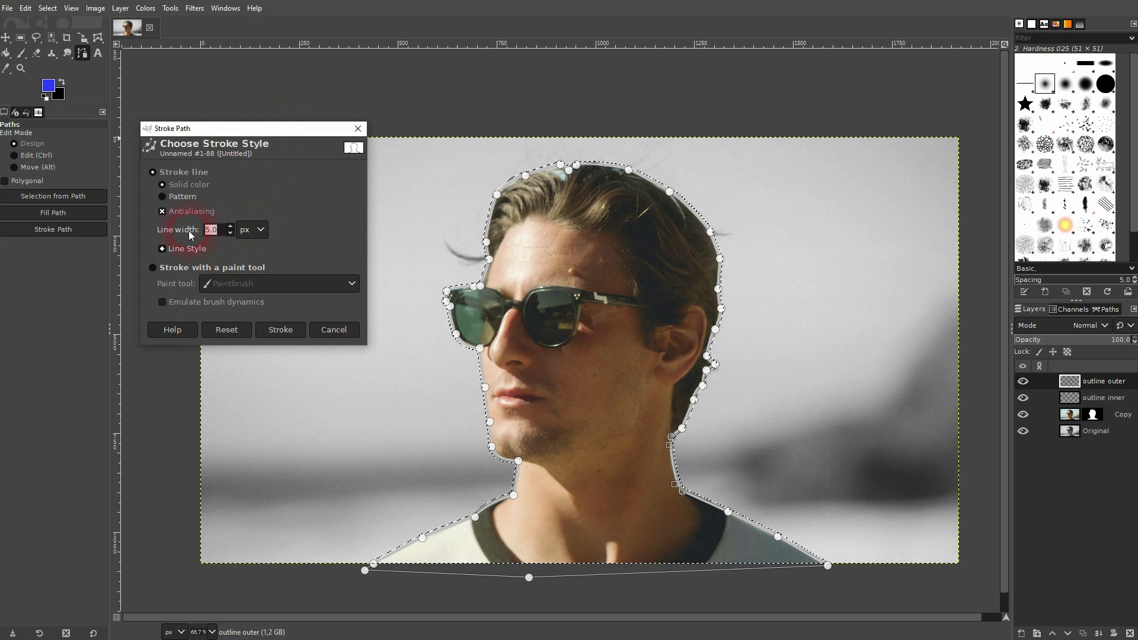
pyautogui.click(284, 329)
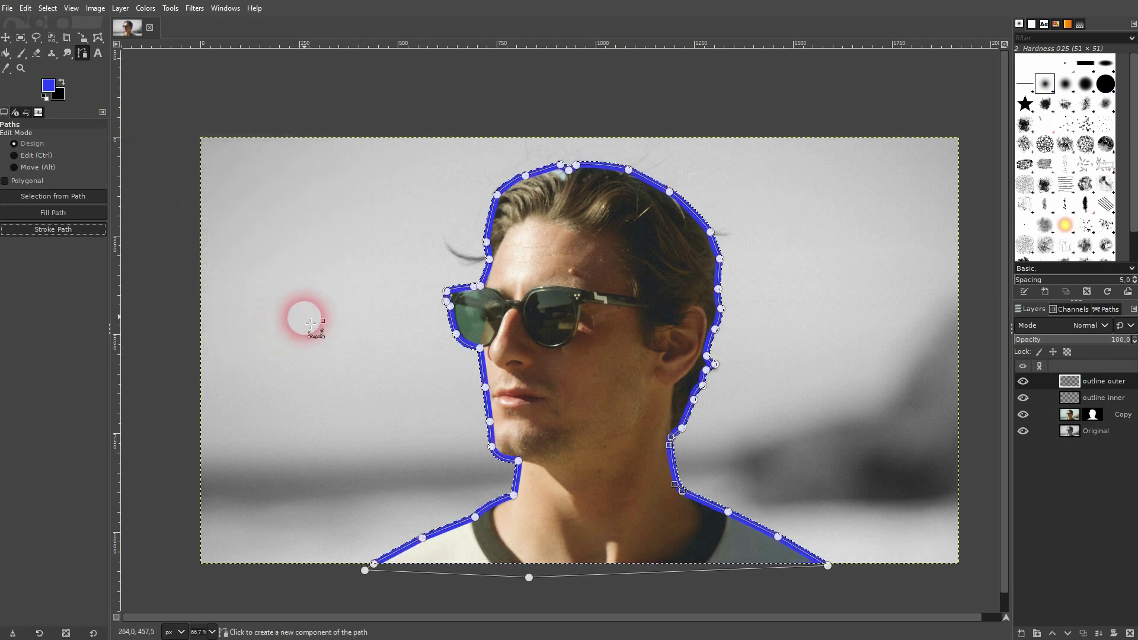
pyautogui.hotkey('ctrl', 'z')
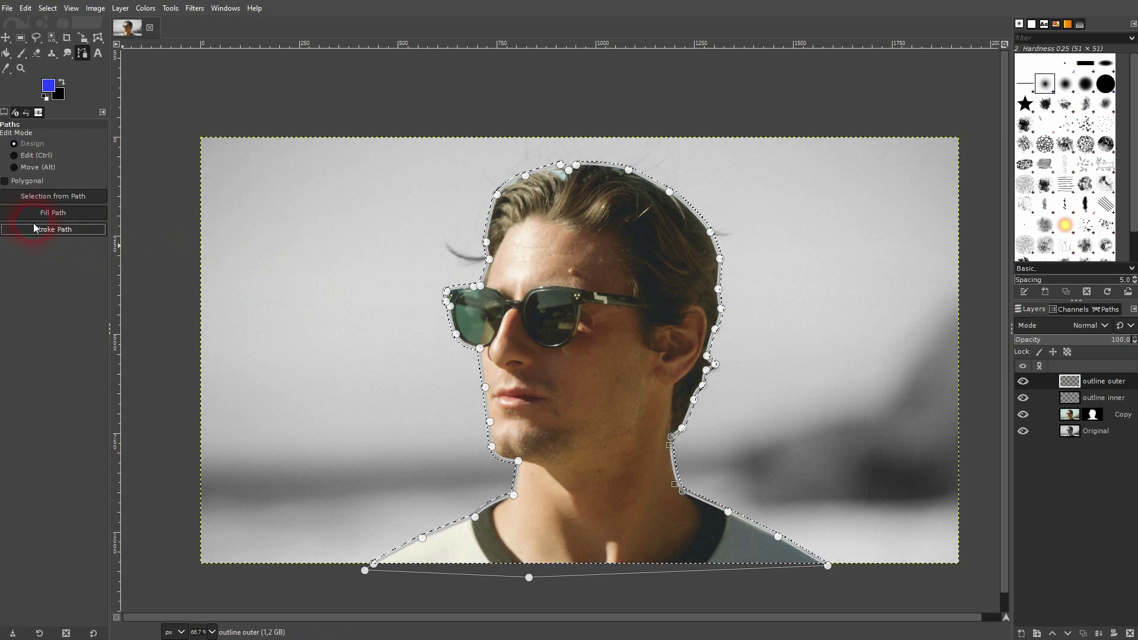
# Restroke the path in blue with a 15 px line width.
pyautogui.click(33, 227)
pyautogui.moveTo(76, 155); pyautogui.dragTo(245, 151)
pyautogui.click(175, 251)
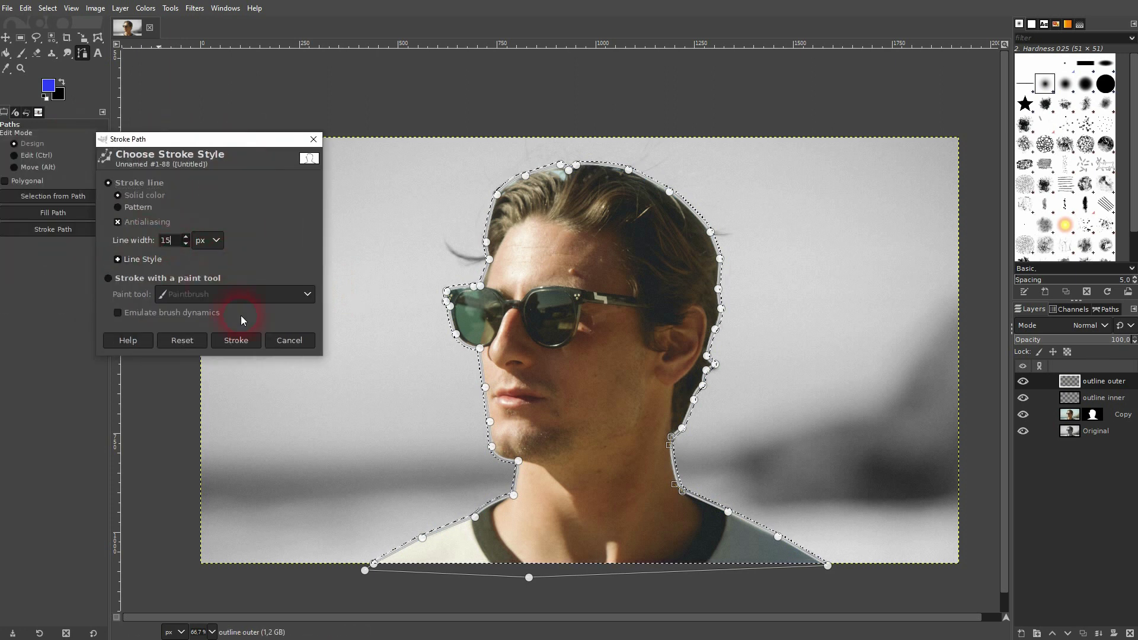
pyautogui.click(237, 342)
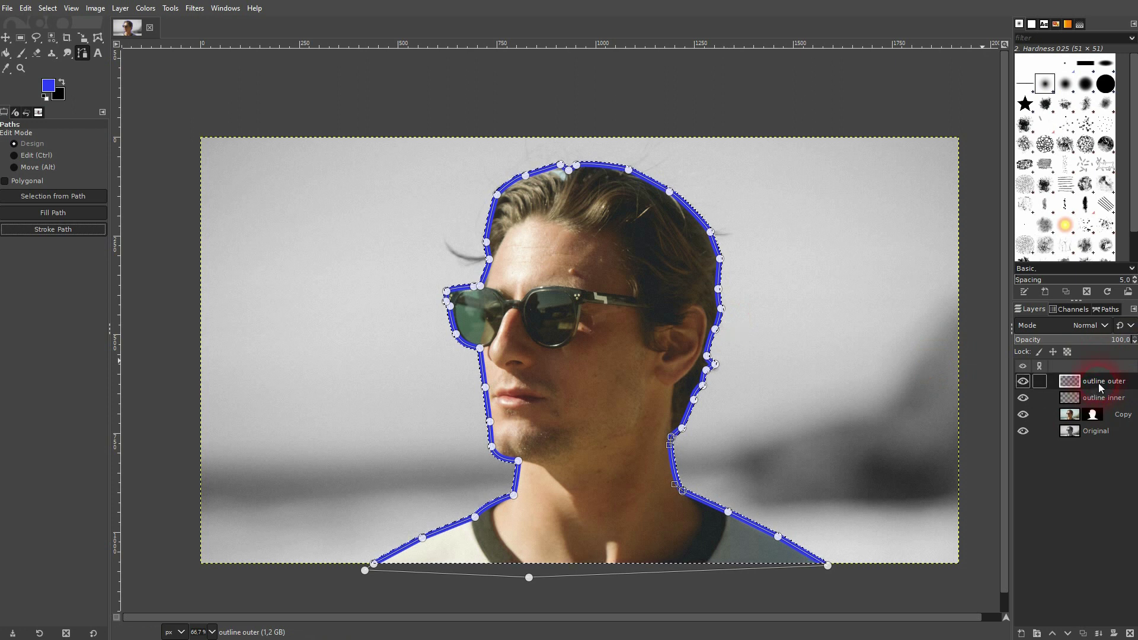
# Lower outline outer below outline inner, rename them 'white' and 'blue', and deselect all.
pyautogui.click(1068, 633)
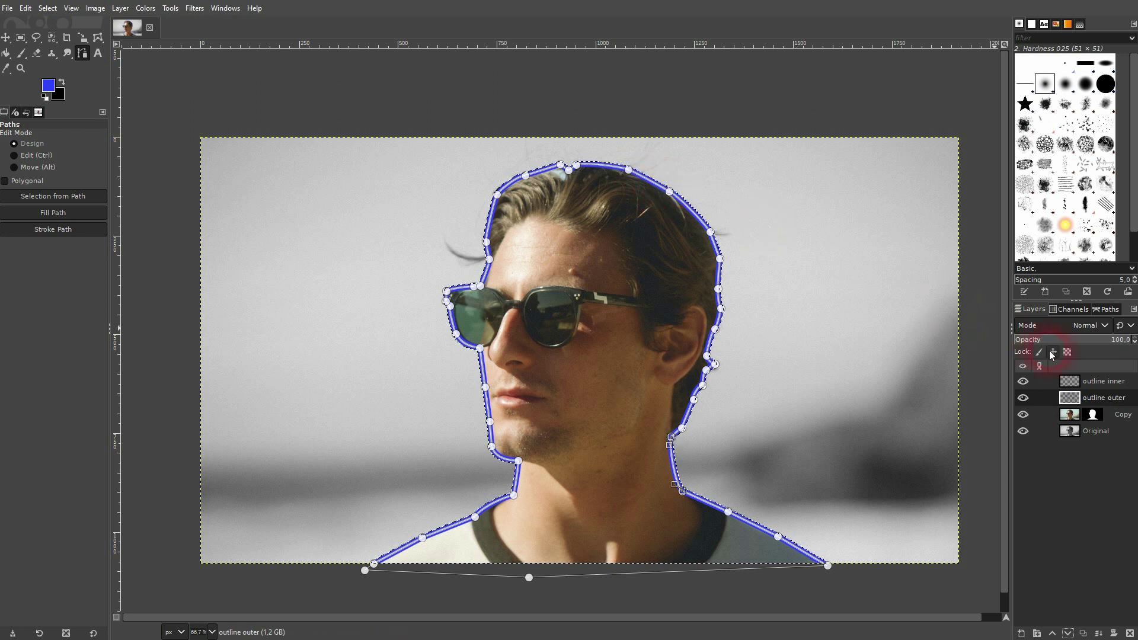
pyautogui.doubleClick(1093, 382)
pyautogui.write('wh')
pyautogui.press('Return')
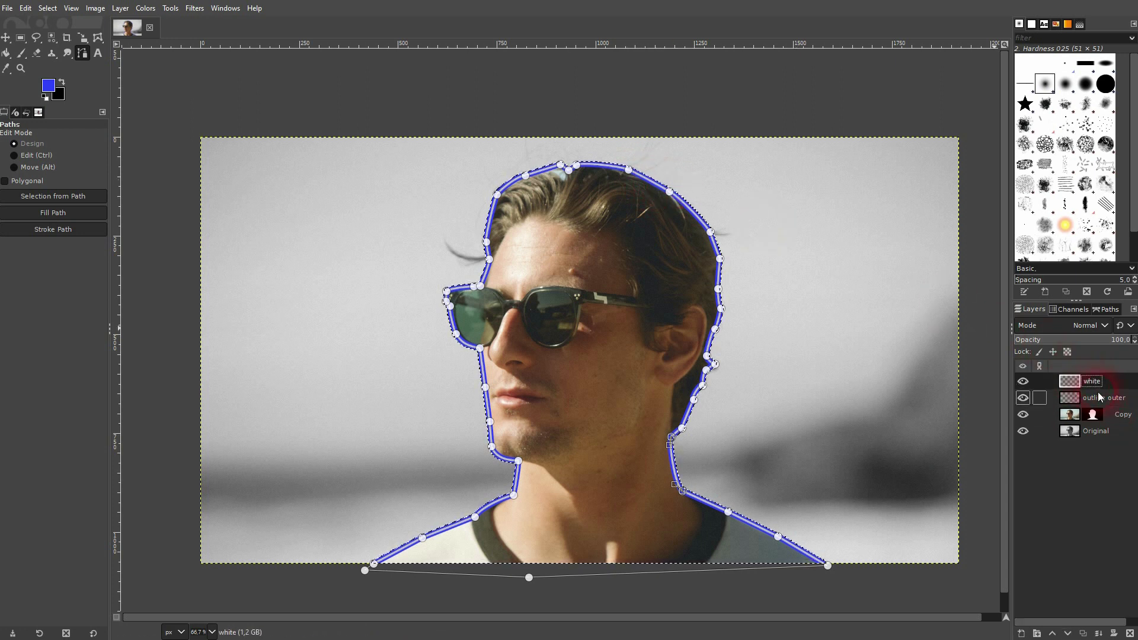
pyautogui.doubleClick(1101, 398)
pyautogui.write('bl')
pyautogui.press('Return')
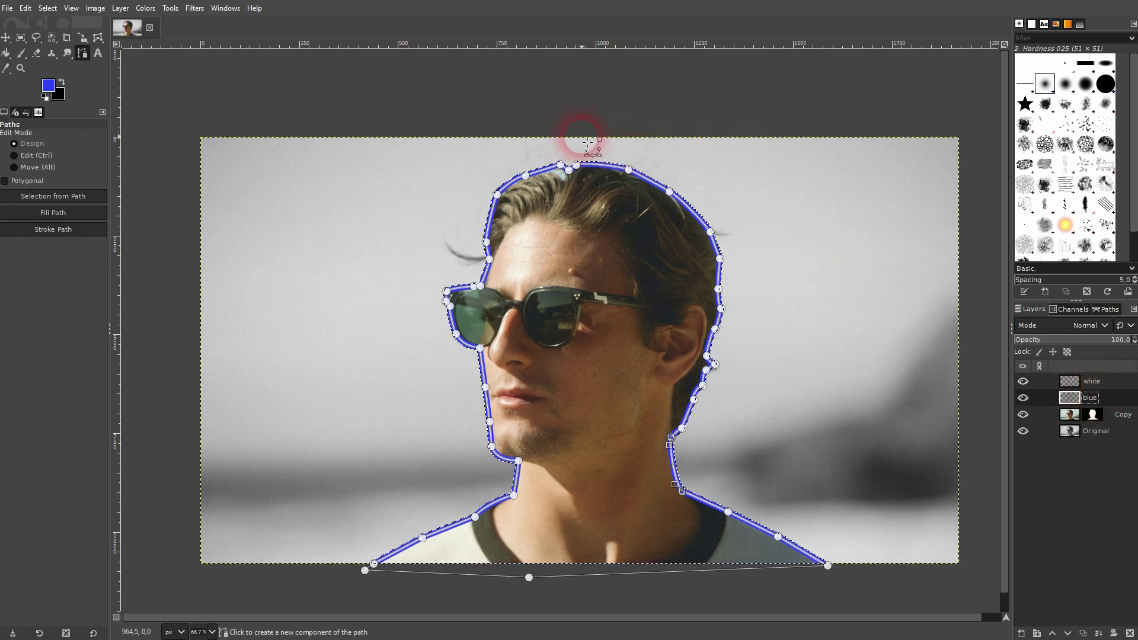
pyautogui.click(48, 8)
pyautogui.click(62, 34)
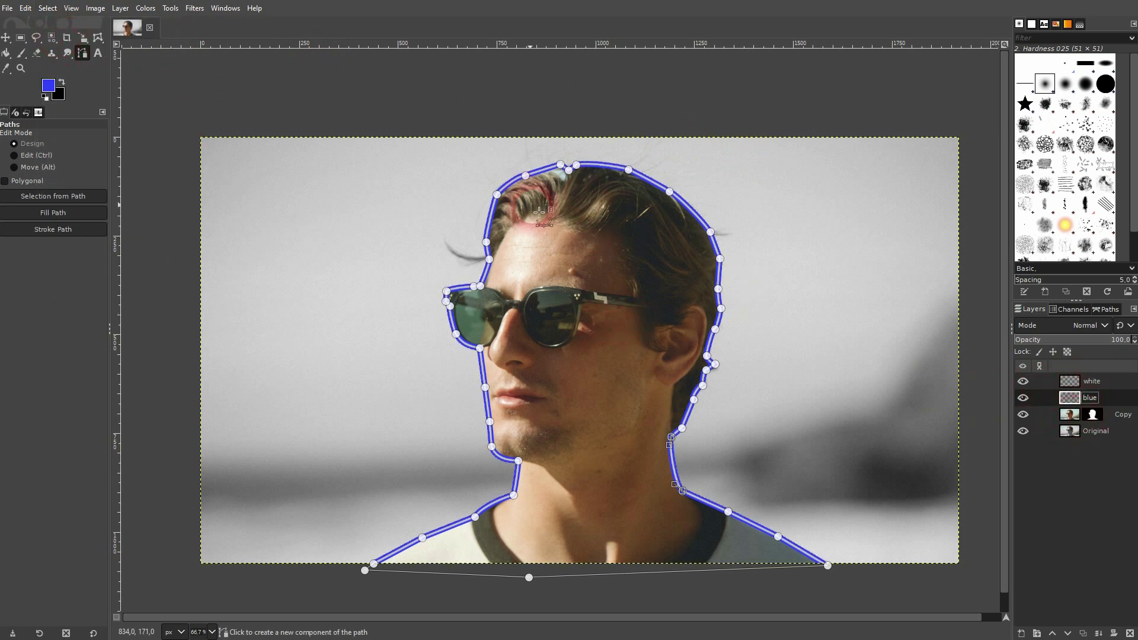
# Paint black with the Paintbrush on the Copy mask over the cyan hairline patch.
pyautogui.scroll(5, 557, 164)
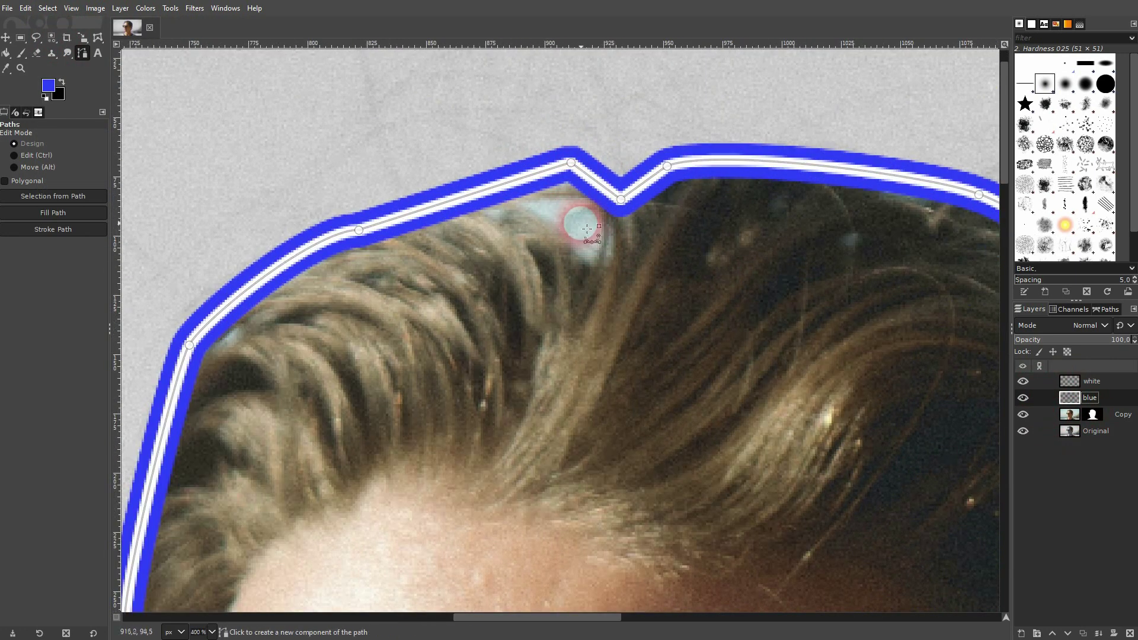
pyautogui.click(1091, 415)
pyautogui.click(1092, 418)
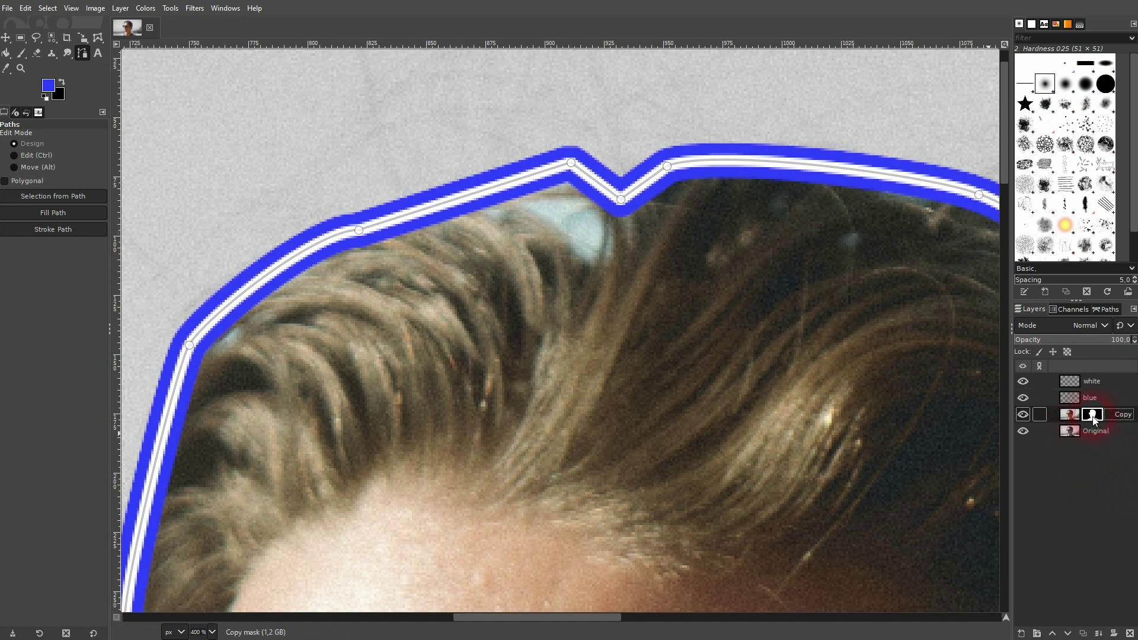
pyautogui.click(62, 84)
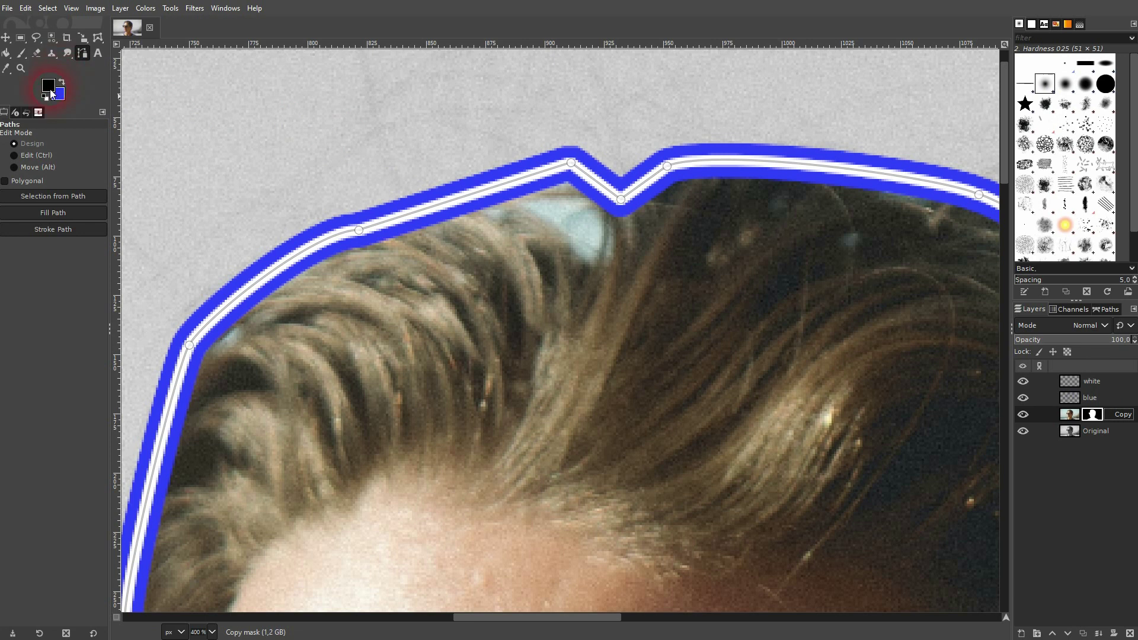
pyautogui.click(22, 54)
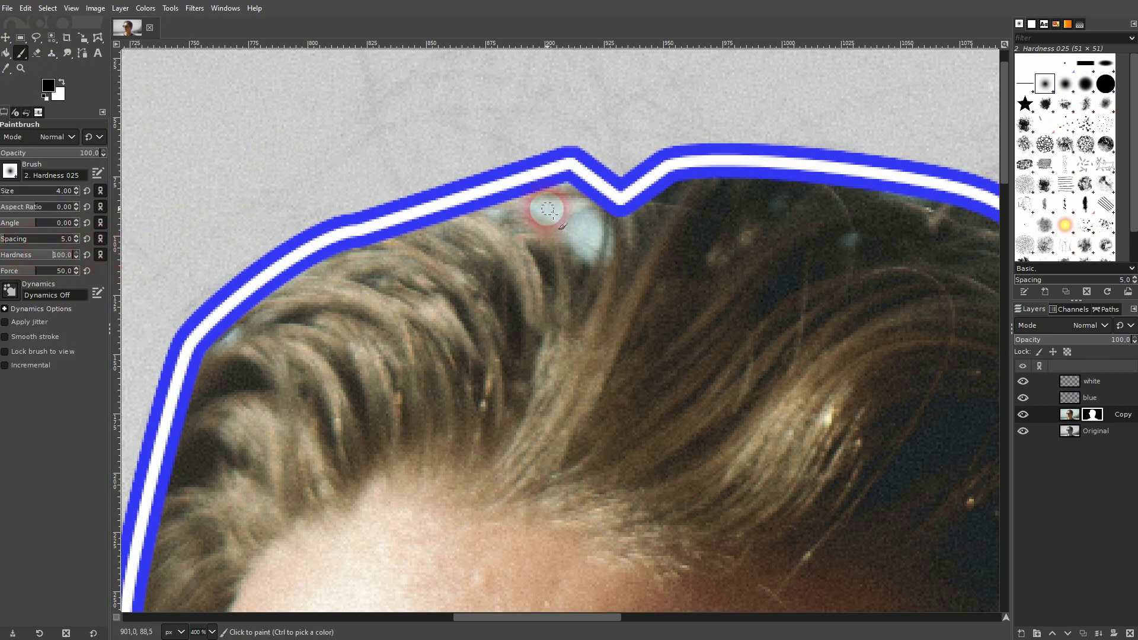
pyautogui.click(62, 81)
pyautogui.moveTo(581, 304)
pyautogui.mouseDown()
pyautogui.moveTo(575, 255)
pyautogui.moveTo(531, 213)
pyautogui.moveTo(600, 263)
pyautogui.moveTo(604, 213)
pyautogui.moveTo(598, 236)
pyautogui.moveTo(553, 218)
pyautogui.moveTo(587, 212)
pyautogui.moveTo(592, 226)
pyautogui.moveTo(577, 227)
pyautogui.moveTo(596, 210)
pyautogui.moveTo(585, 205)
pyautogui.moveTo(544, 208)
pyautogui.moveTo(518, 228)
pyautogui.moveTo(493, 214)
pyautogui.moveTo(626, 257)
pyautogui.moveTo(594, 267)
pyautogui.moveTo(560, 241)
pyautogui.moveTo(614, 266)
pyautogui.moveTo(611, 230)
pyautogui.mouseUp()
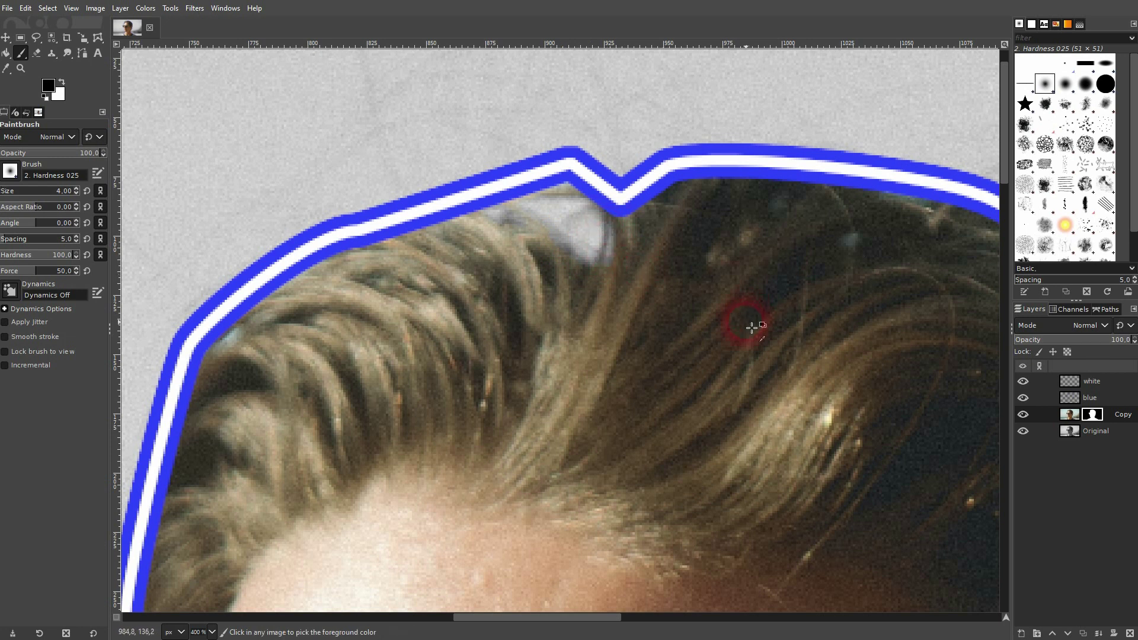
pyautogui.scroll(-4, 837, 411)
pyautogui.scroll(-2, 502, 414)
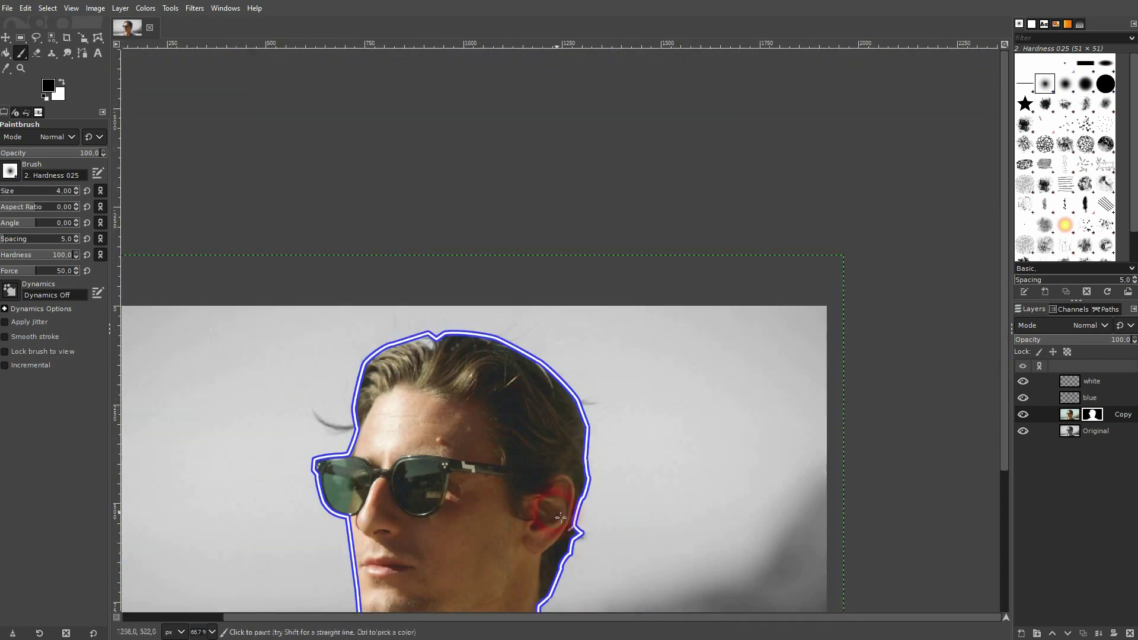
pyautogui.scroll(3, 536, 499)
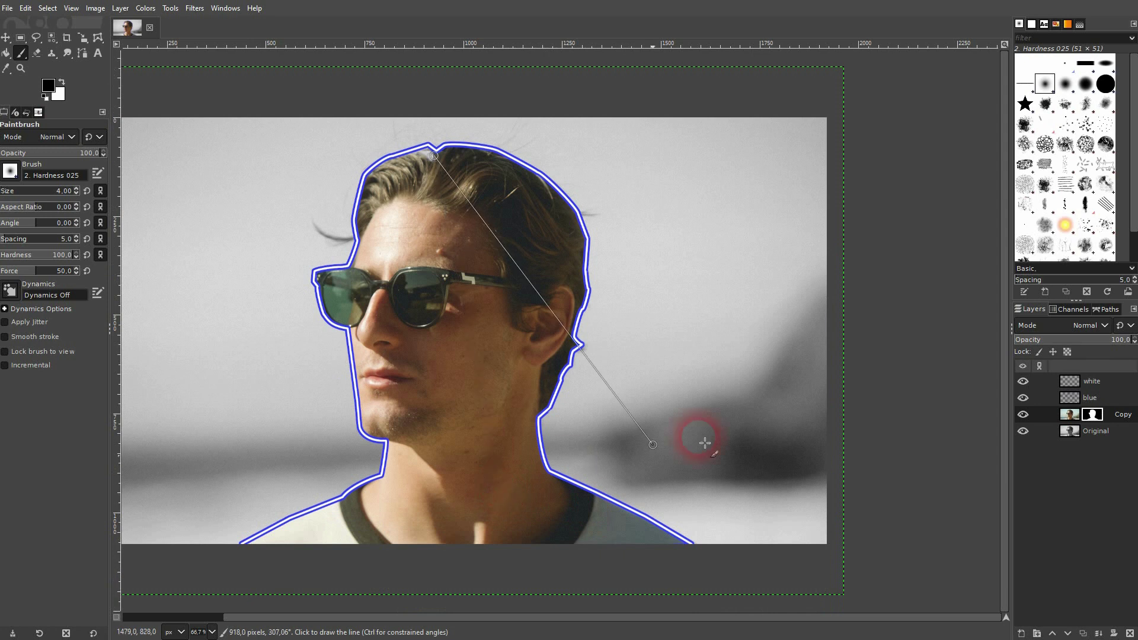
# Centre the image, select the white layer and open Gaussian Blur with preview.
pyautogui.click(5, 38)
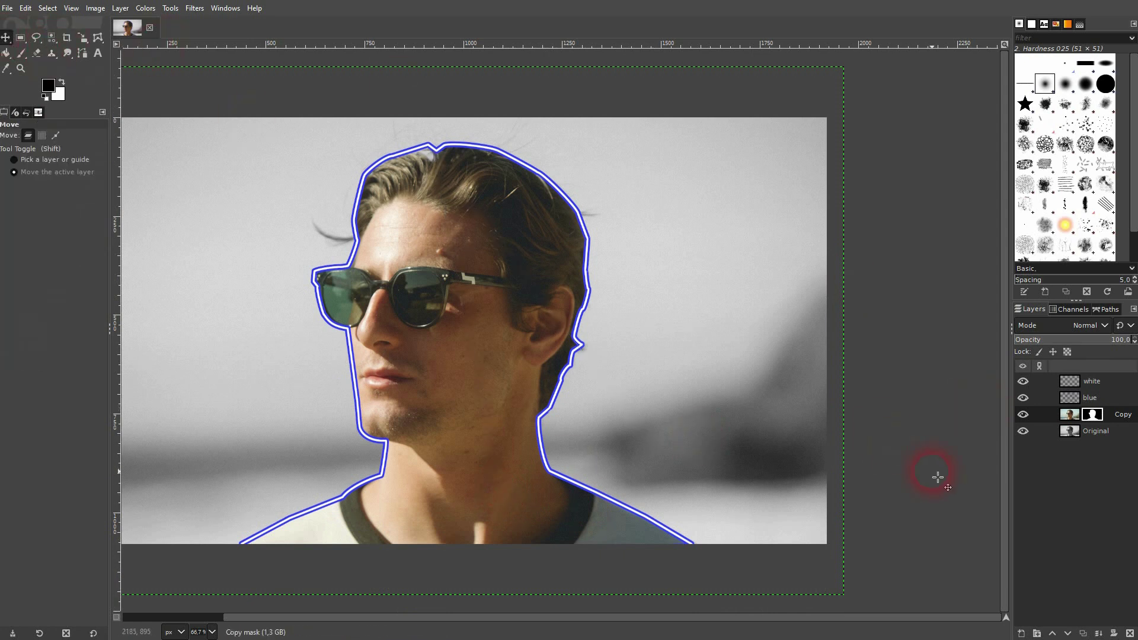
pyautogui.hotkey('shift', 'j')
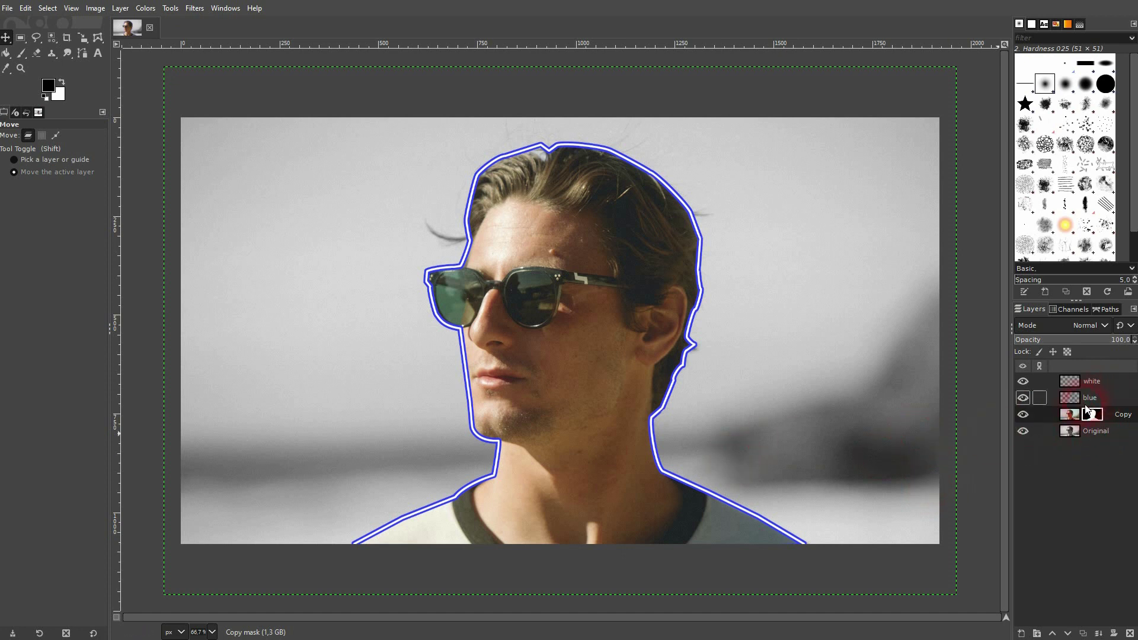
pyautogui.click(1090, 384)
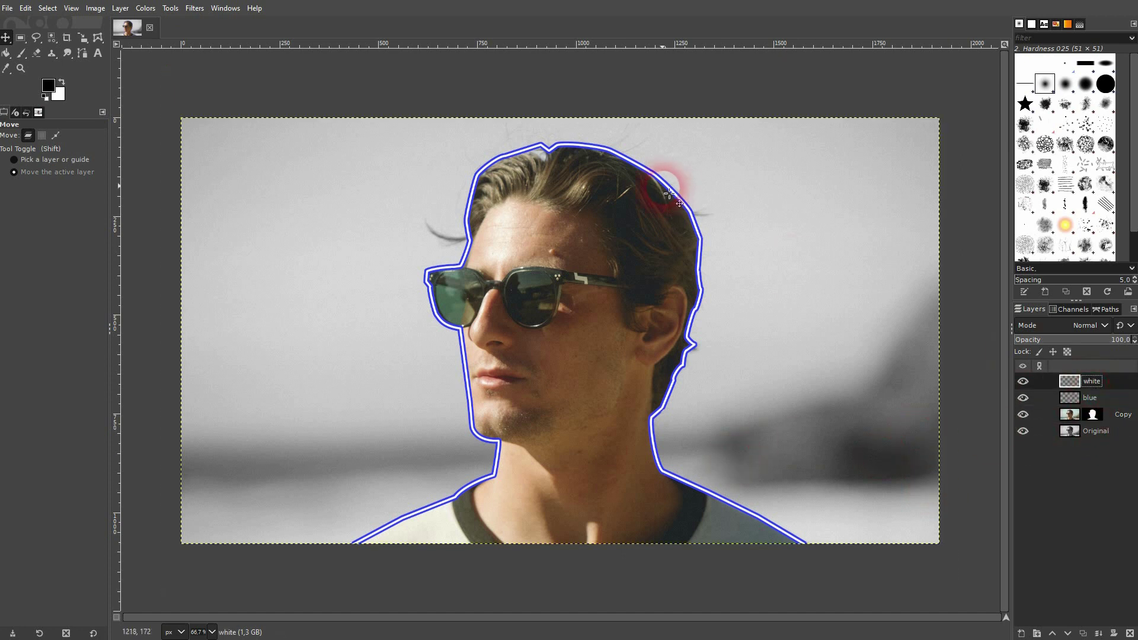
pyautogui.click(198, 9)
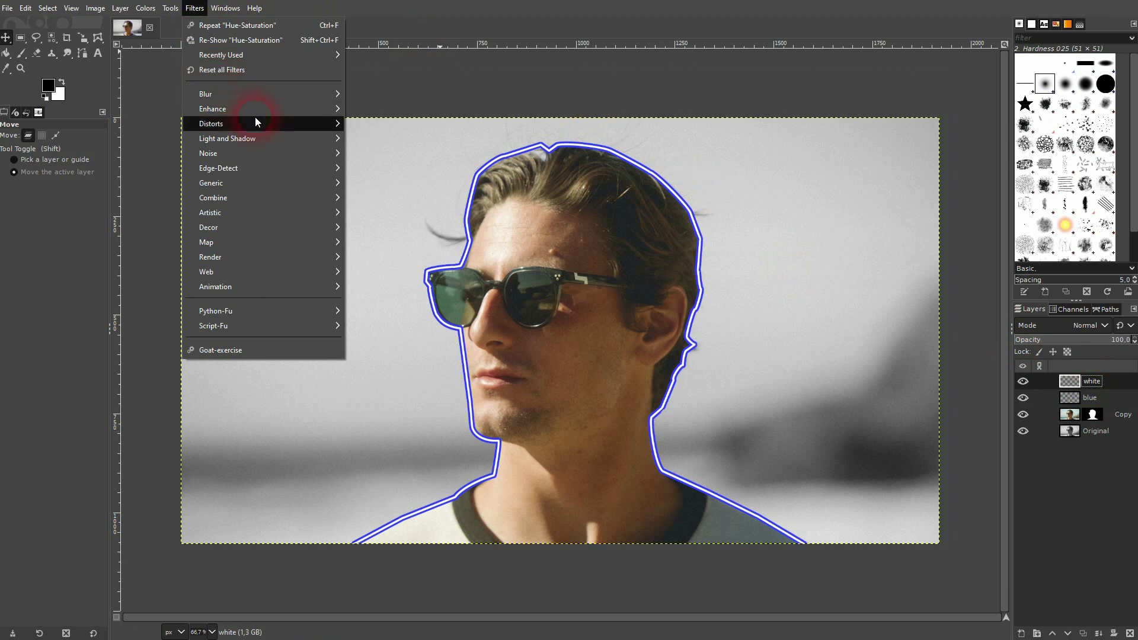
pyautogui.moveTo(311, 95)
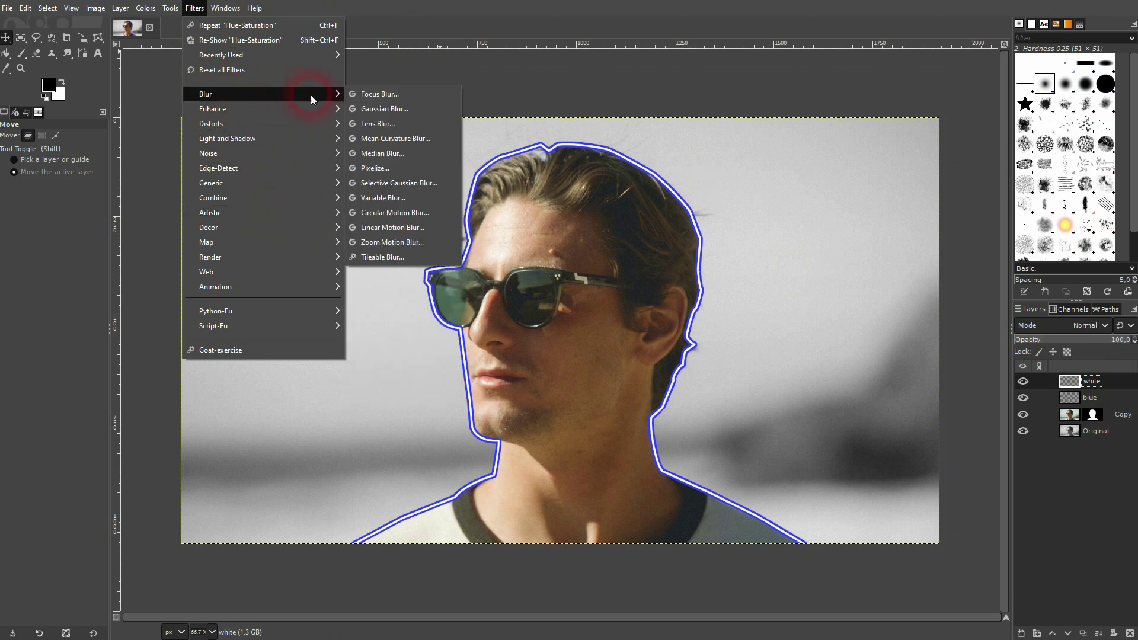
pyautogui.click(401, 111)
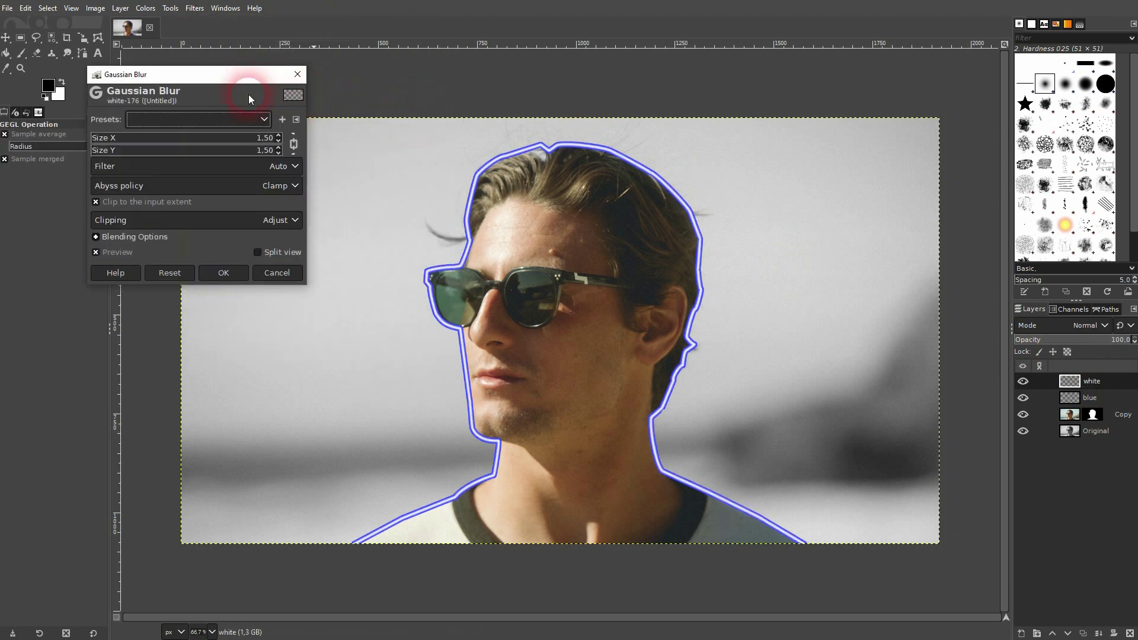
pyautogui.click(120, 253)
pyautogui.click(120, 254)
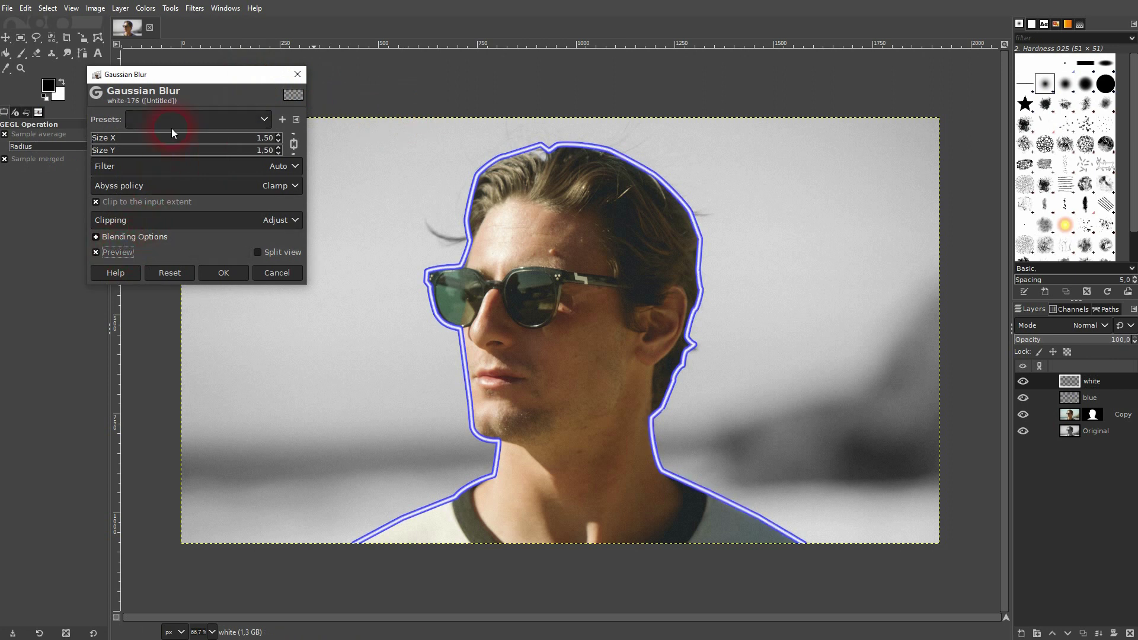
# Apply a Gaussian Blur of size 1.93 to the white layer.
pyautogui.click(183, 141)
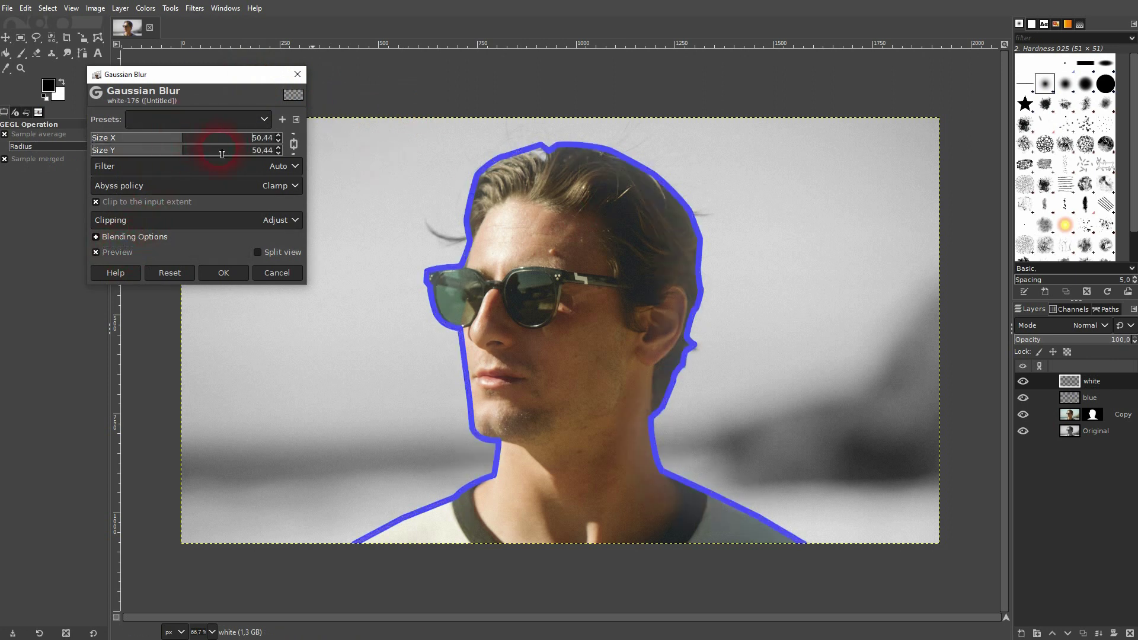
pyautogui.moveTo(176, 140); pyautogui.dragTo(129, 138)
pyautogui.moveTo(114, 139); pyautogui.dragTo(13, 198)
pyautogui.click(279, 148)
pyautogui.click(278, 154)
pyautogui.click(279, 154)
pyautogui.click(279, 154)
pyautogui.click(278, 154)
pyautogui.click(279, 154)
pyautogui.click(278, 154)
pyautogui.click(279, 154)
pyautogui.scroll(-3, 278, 154)
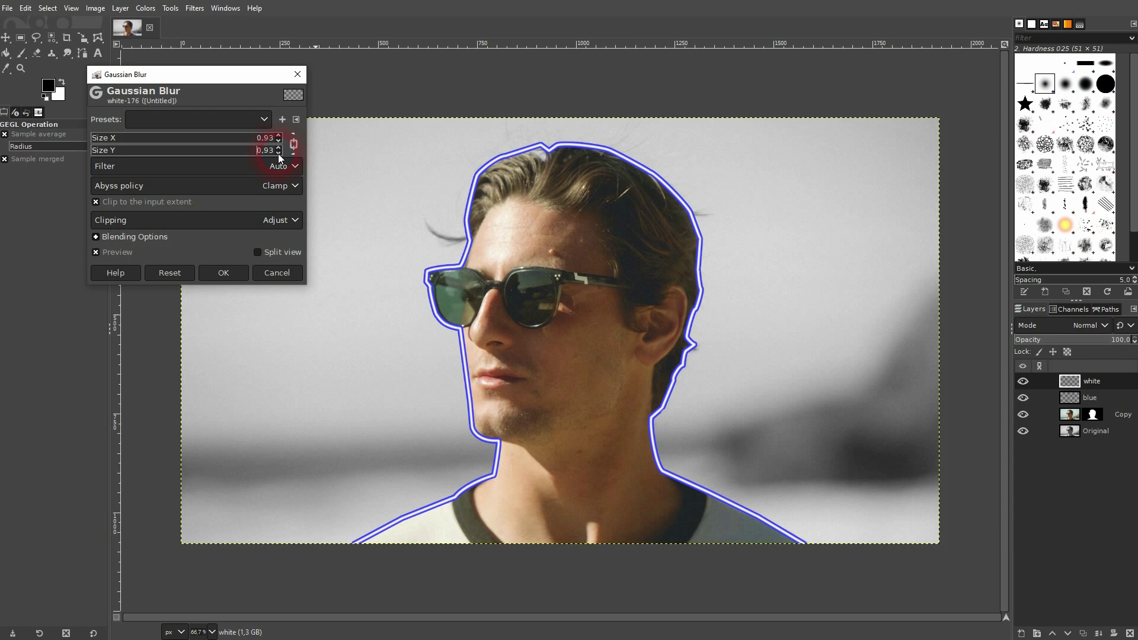
pyautogui.click(279, 148)
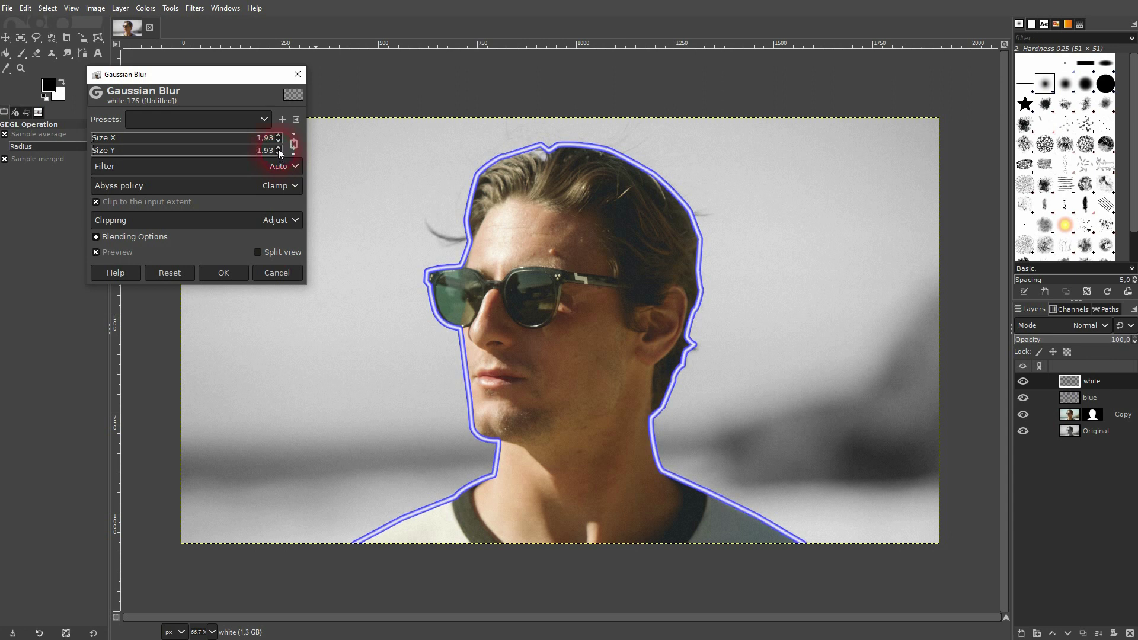
pyautogui.click(234, 273)
pyautogui.click(1085, 397)
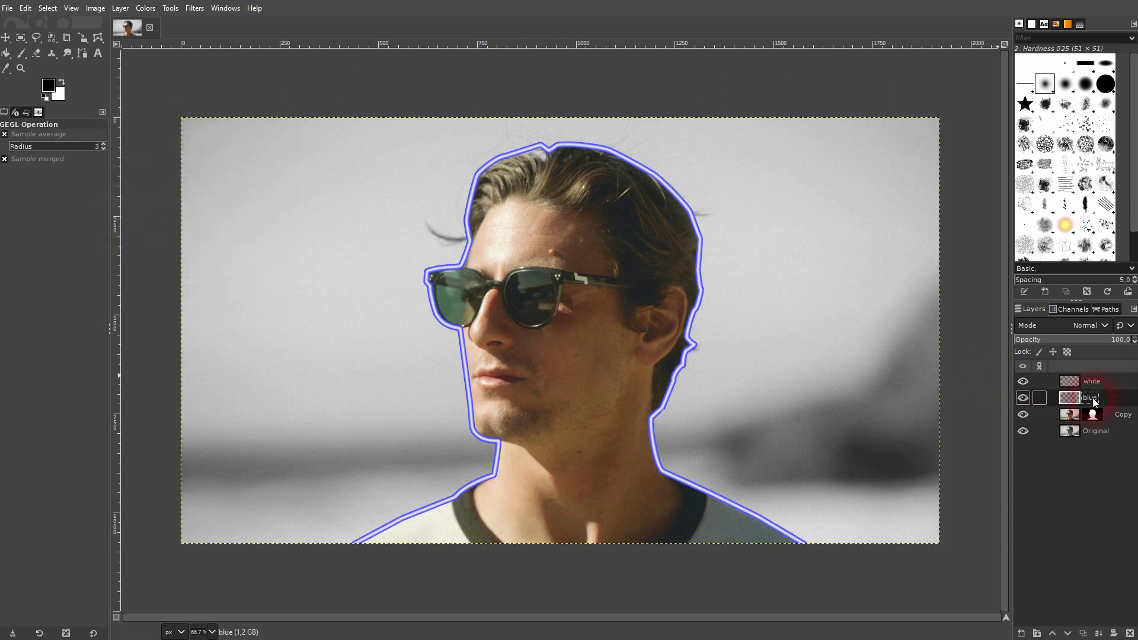
# Re-apply Gaussian Blur to the blue layer at size about 8.68.
pyautogui.click(193, 8)
pyautogui.click(211, 39)
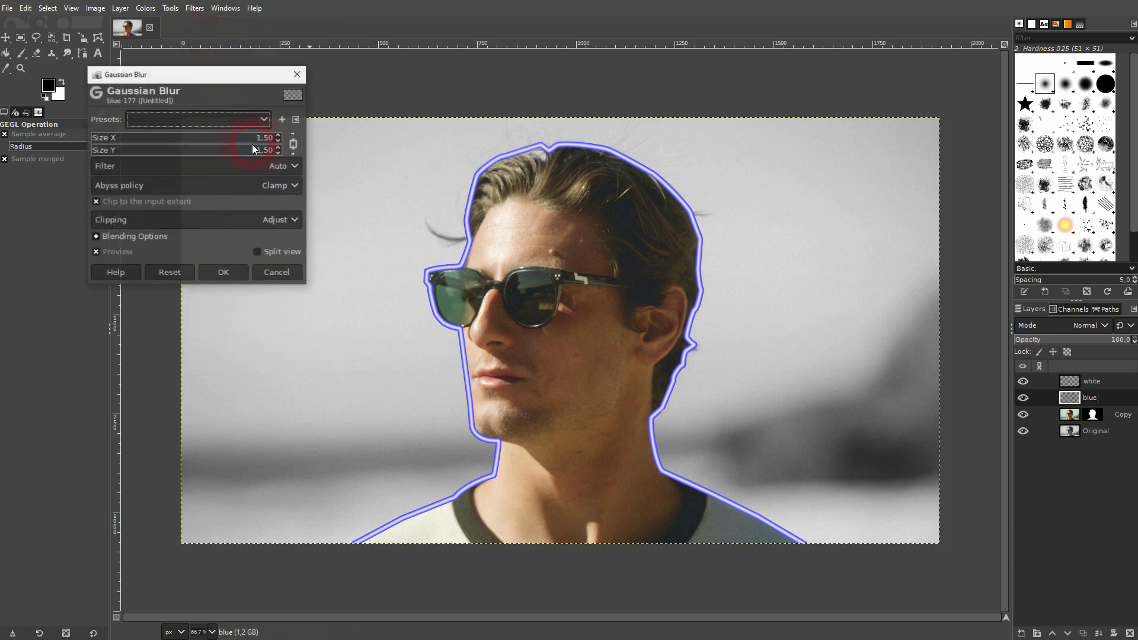
pyautogui.click(141, 138)
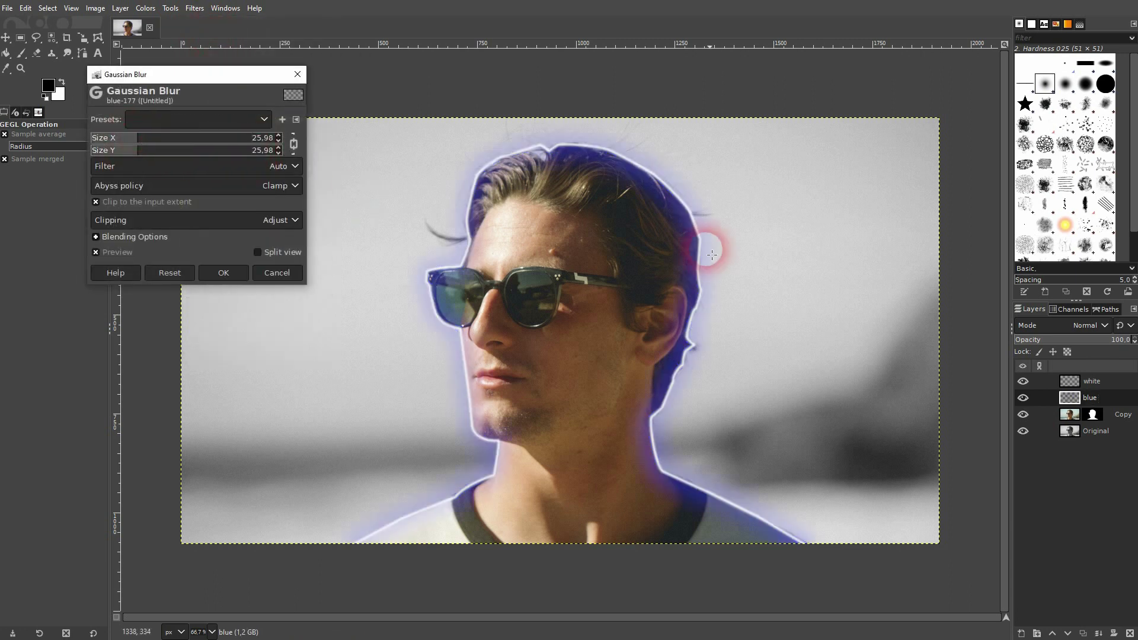
pyautogui.moveTo(136, 142); pyautogui.dragTo(105, 141)
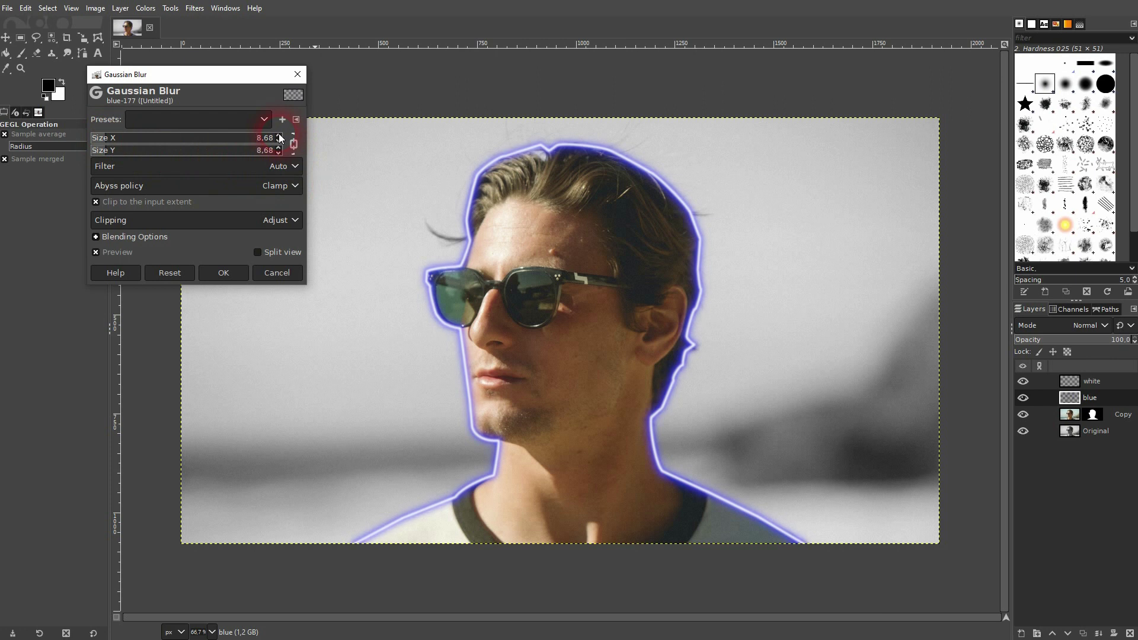
pyautogui.click(223, 272)
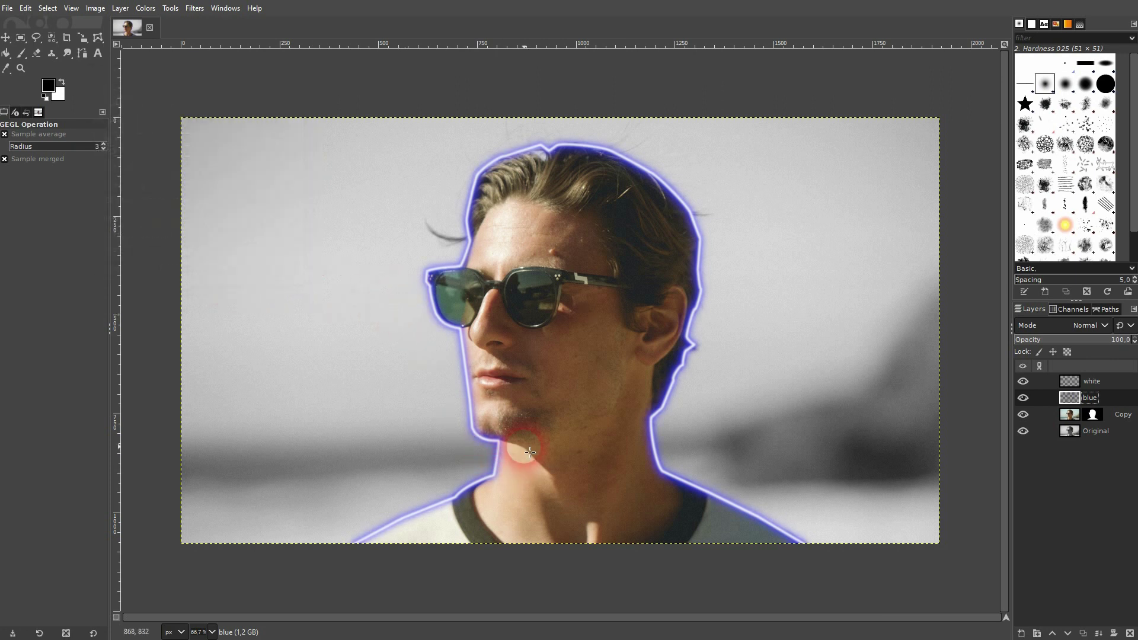